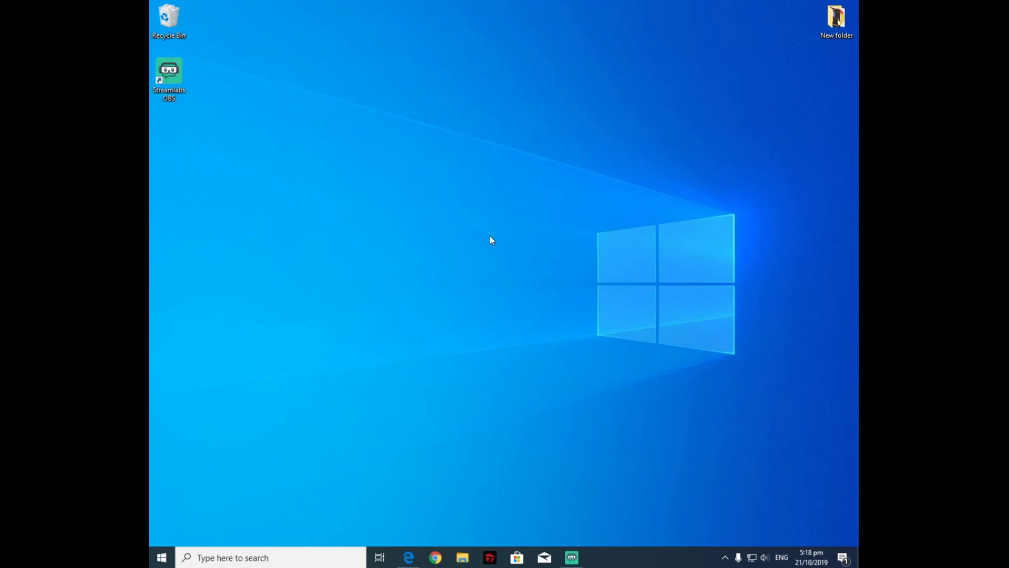
# Open the Edge browser and go to easyeda.com.
pyautogui.click(408, 558)
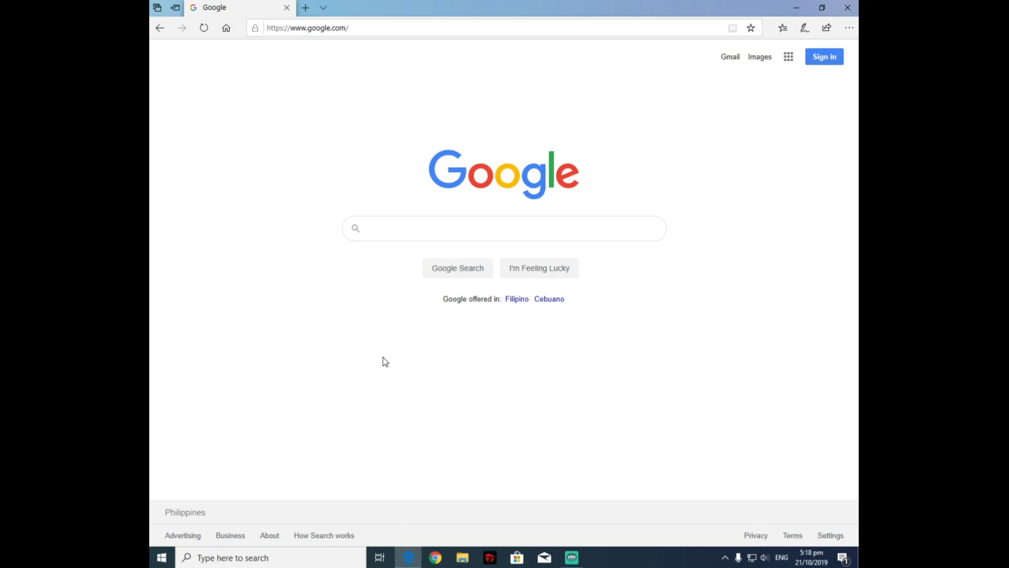
pyautogui.click(364, 31)
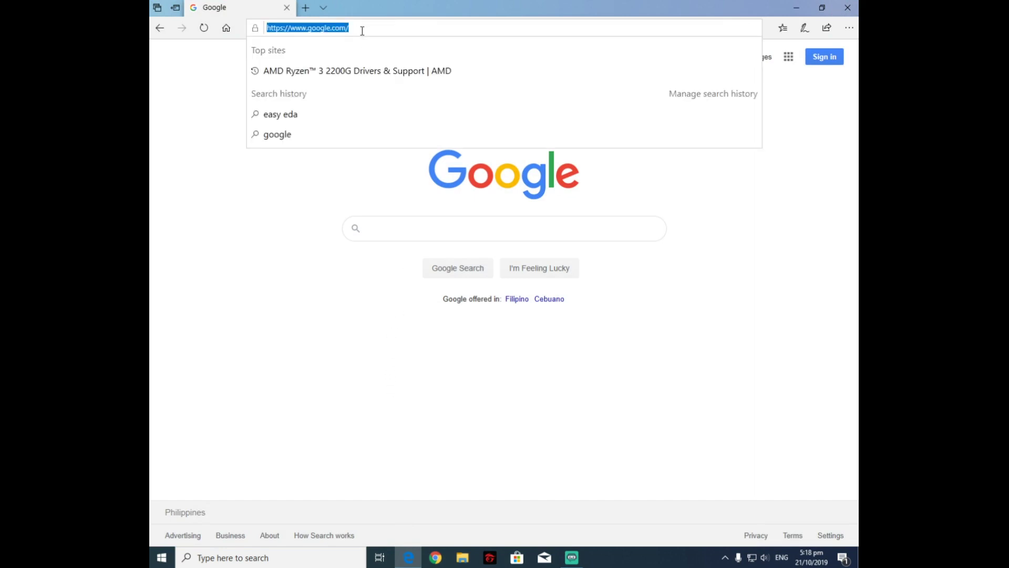
pyautogui.write('easyeda.com')
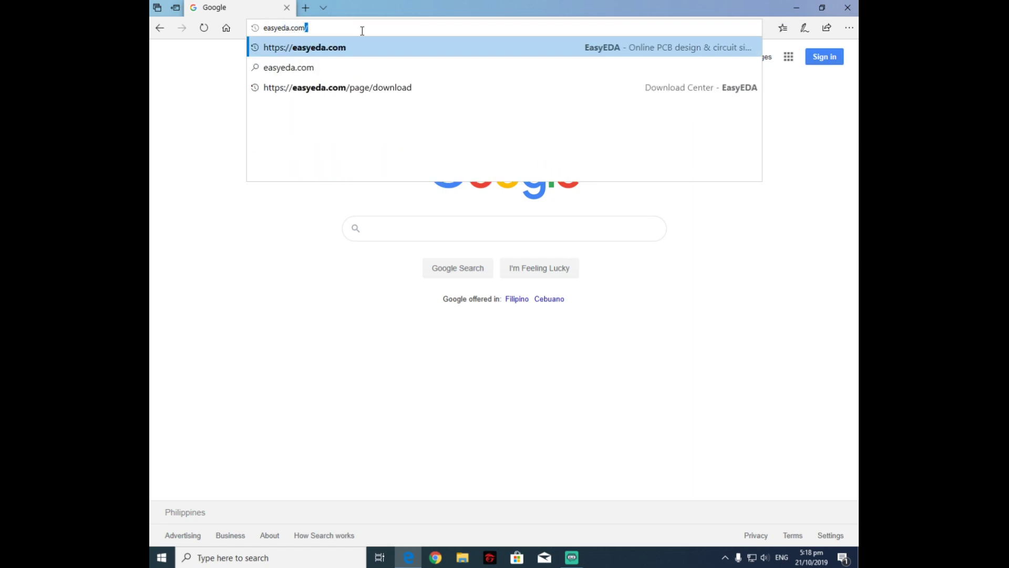
pyautogui.press('Return')
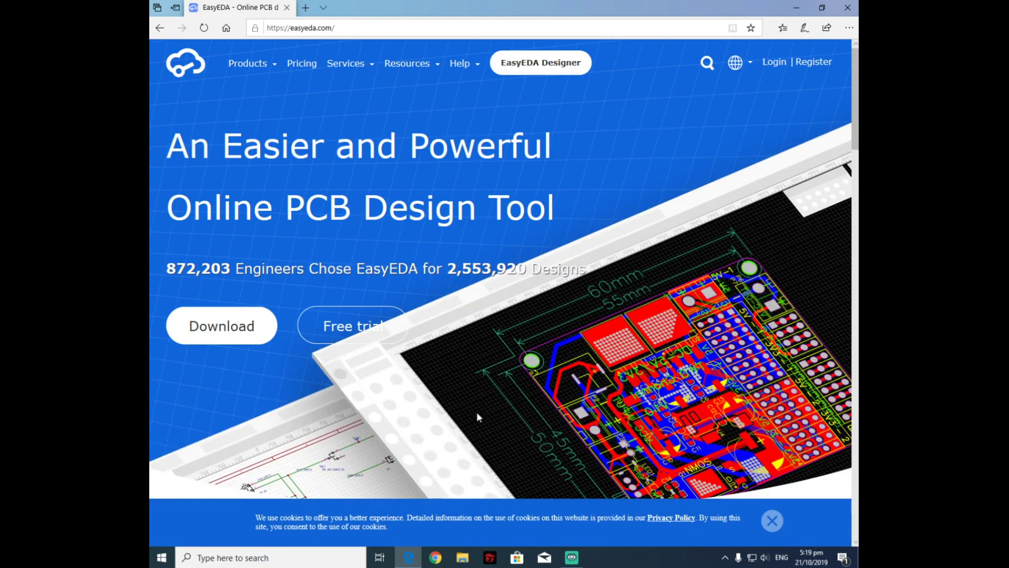
# Download the 64-bit Windows version of the EasyEDA desktop client and save the installer file.
pyautogui.click(257, 329)
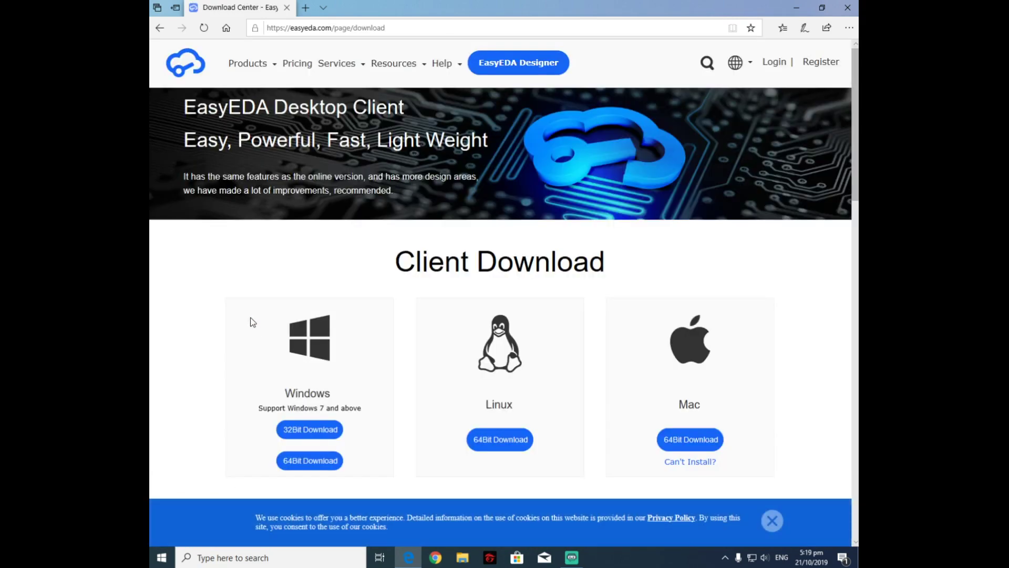
pyautogui.scroll(-2, 278, 282)
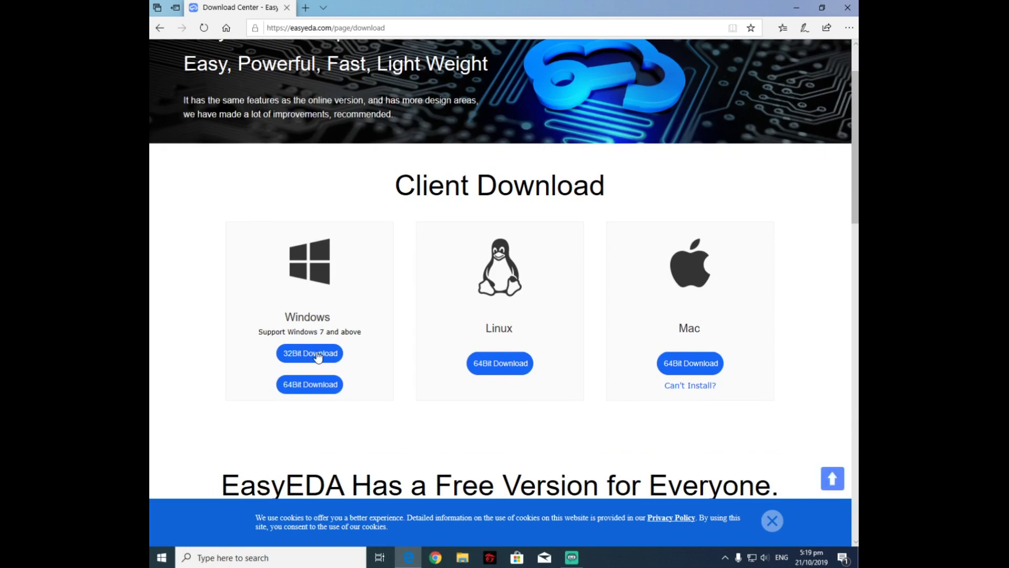
pyautogui.click(327, 387)
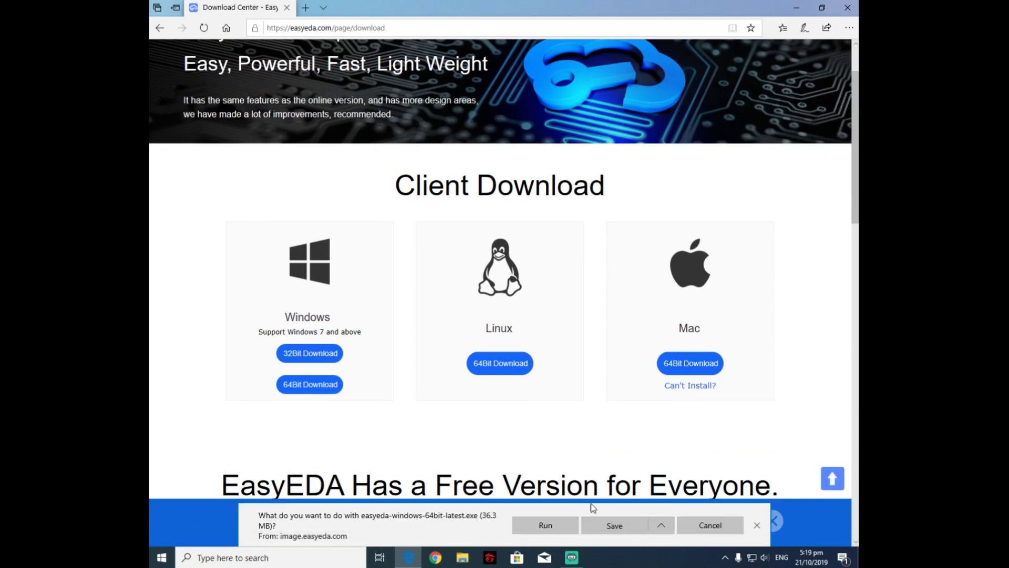
pyautogui.click(616, 528)
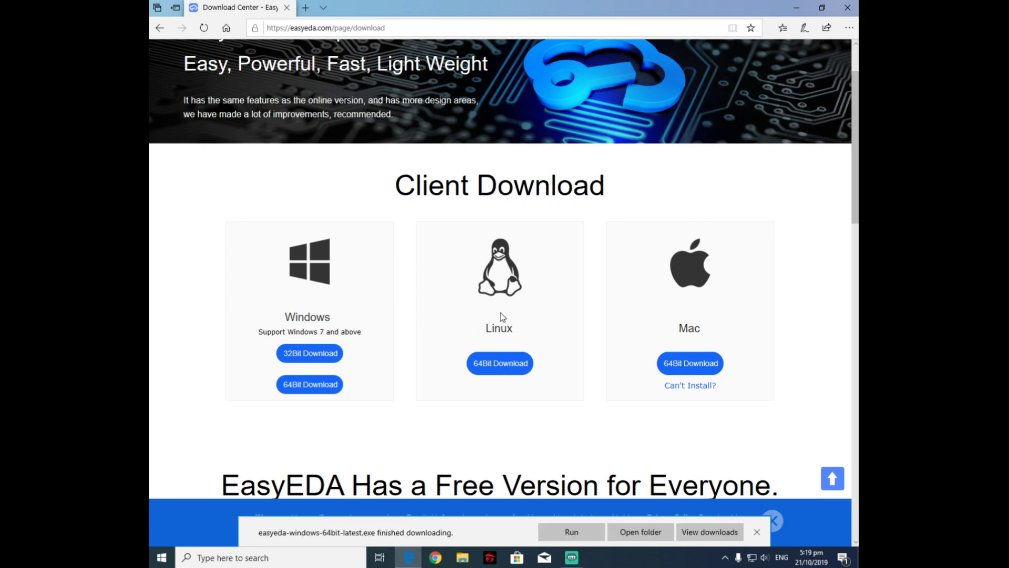
pyautogui.scroll(-2, 426, 337)
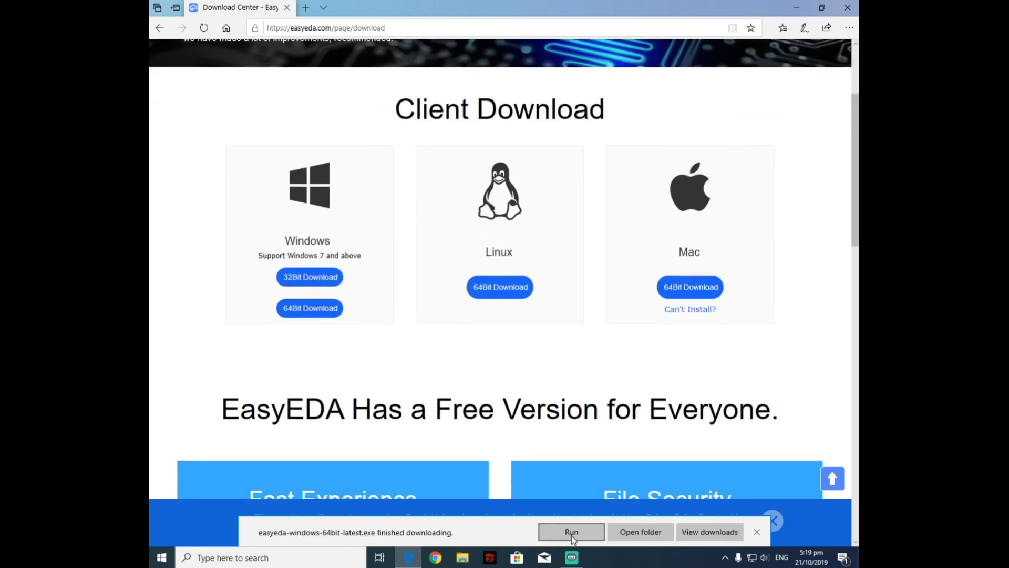
pyautogui.click(572, 533)
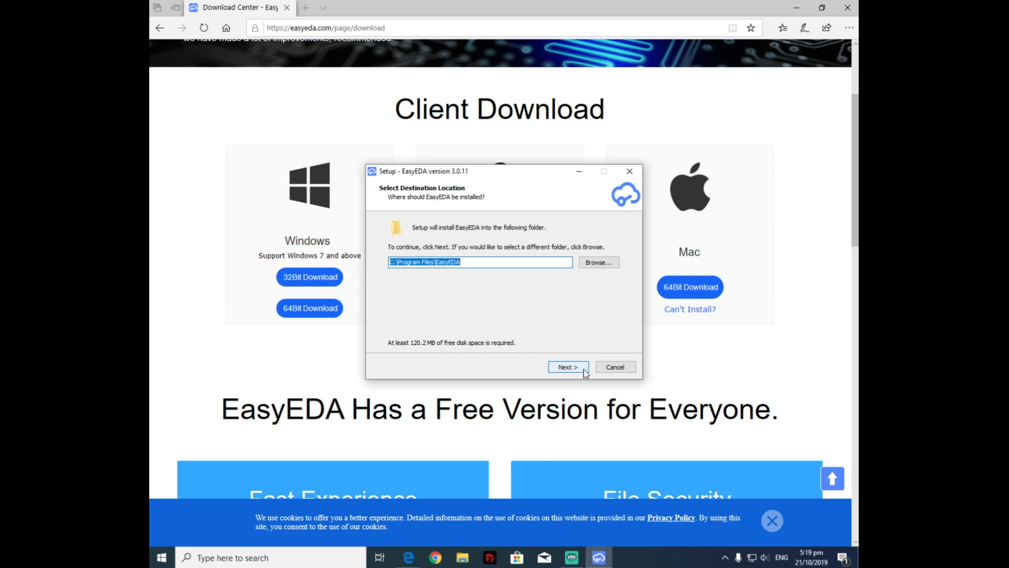
pyautogui.click(621, 370)
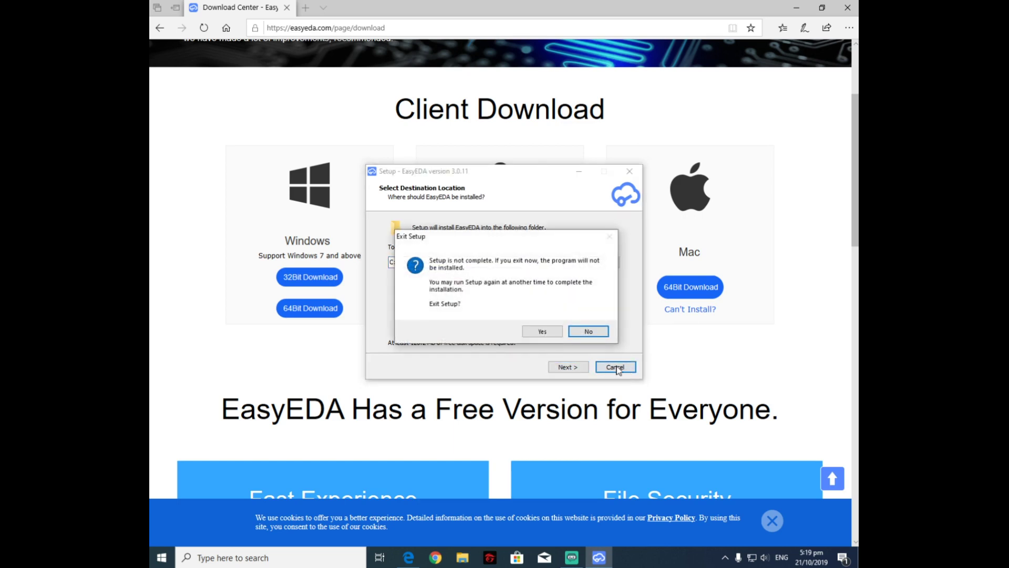
pyautogui.click(546, 333)
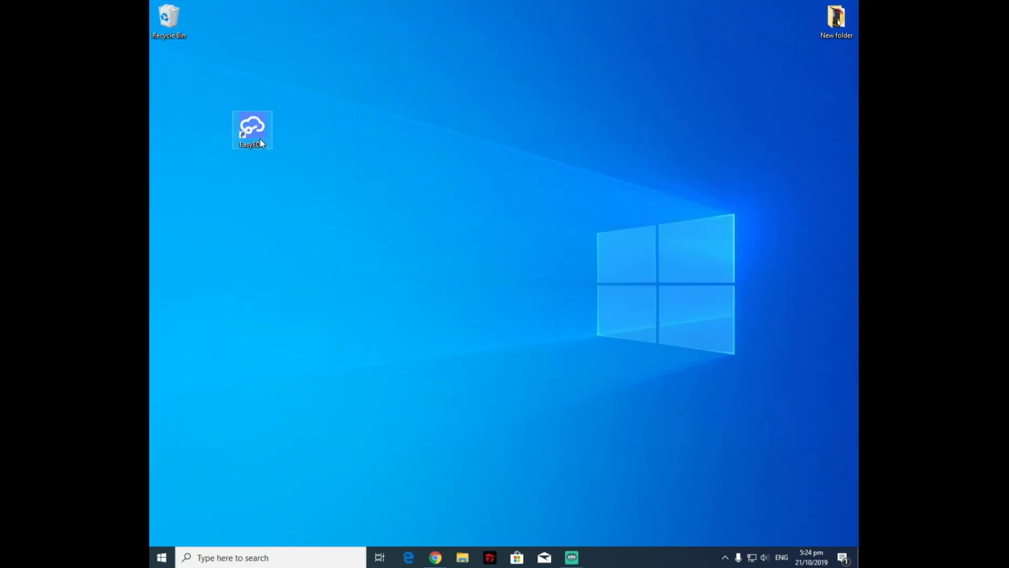
# Launch the EasyEDA desktop client and log in with a Google account.
pyautogui.doubleClick(259, 140)
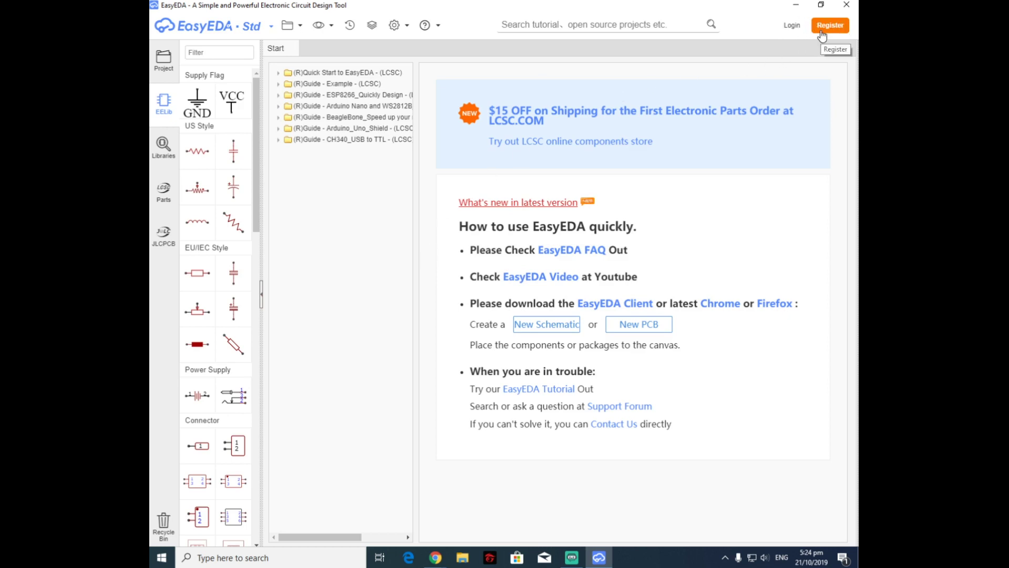
pyautogui.click(792, 29)
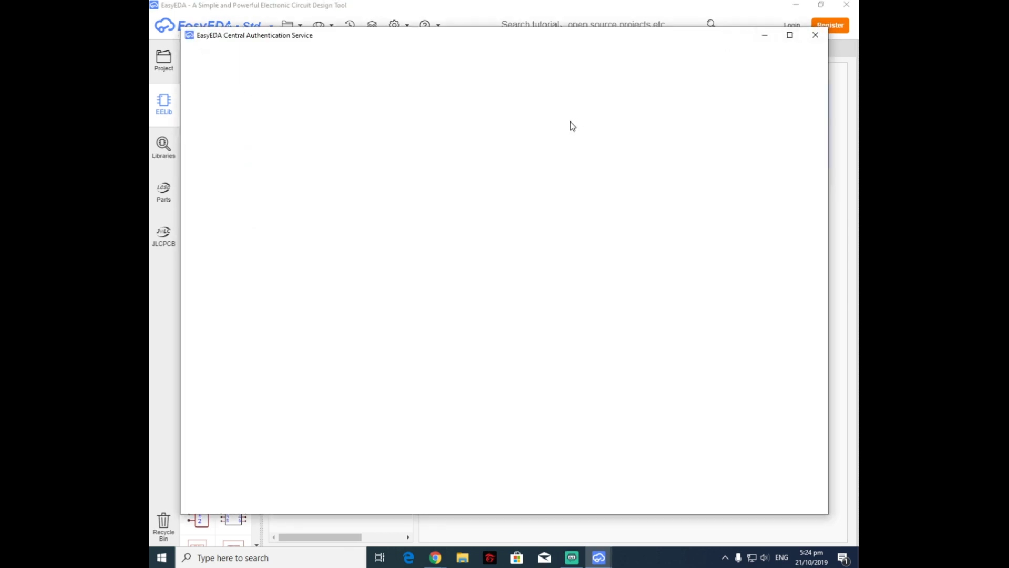
pyautogui.scroll(-1, 541, 158)
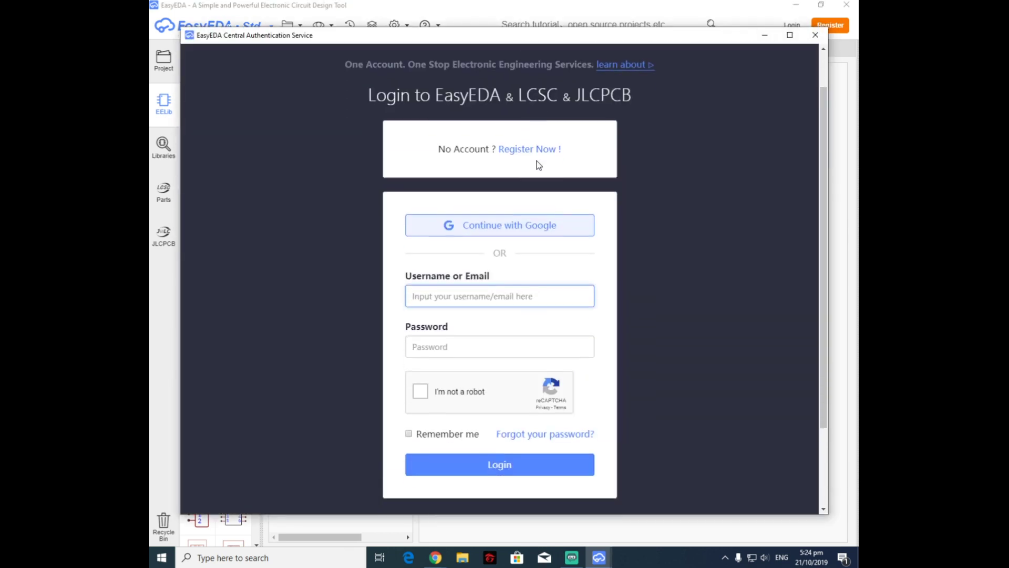
pyautogui.click(515, 217)
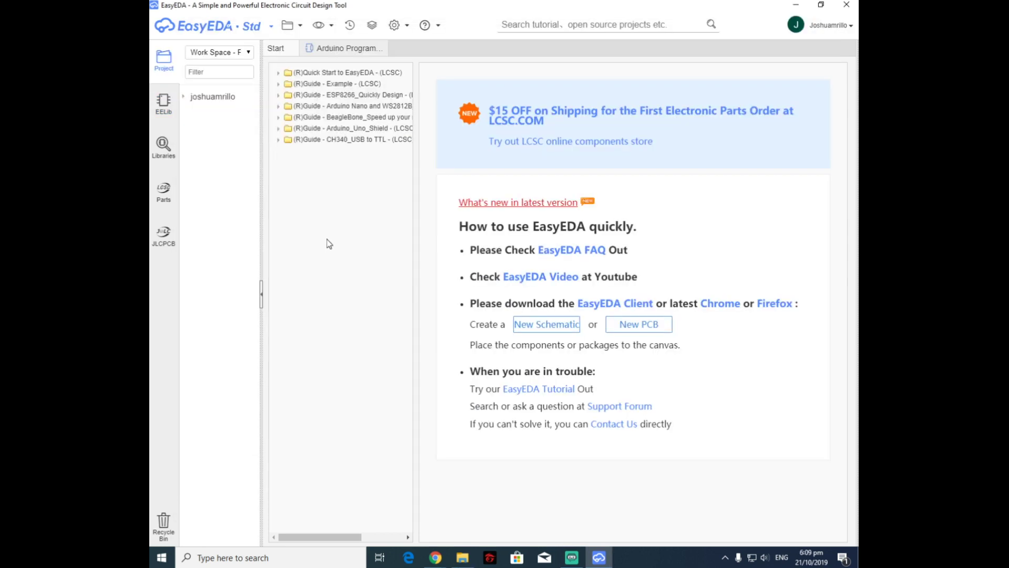
# Create a new private project titled "Resistor Network".
pyautogui.click(298, 31)
pyautogui.moveTo(310, 49)
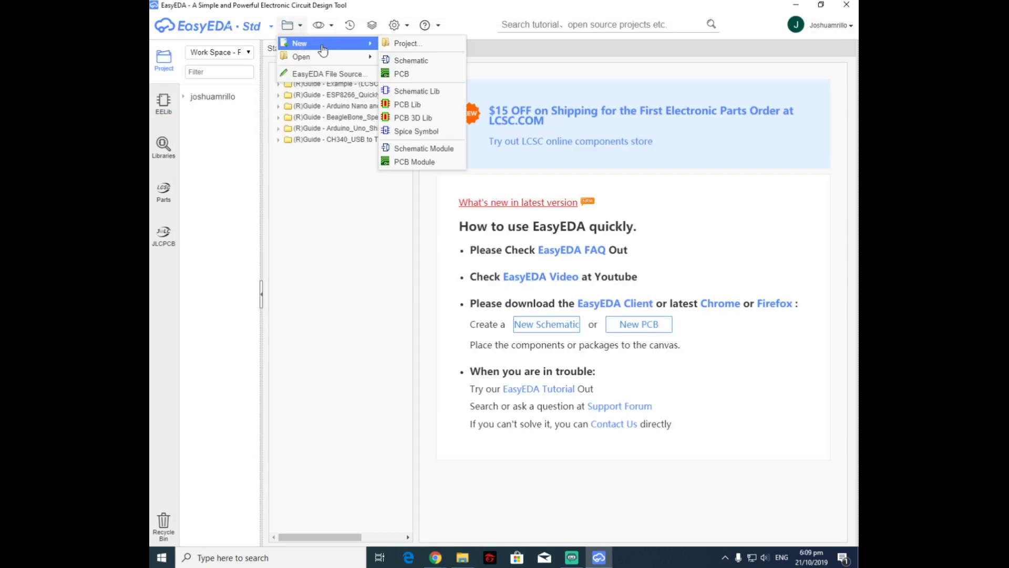
pyautogui.click(396, 43)
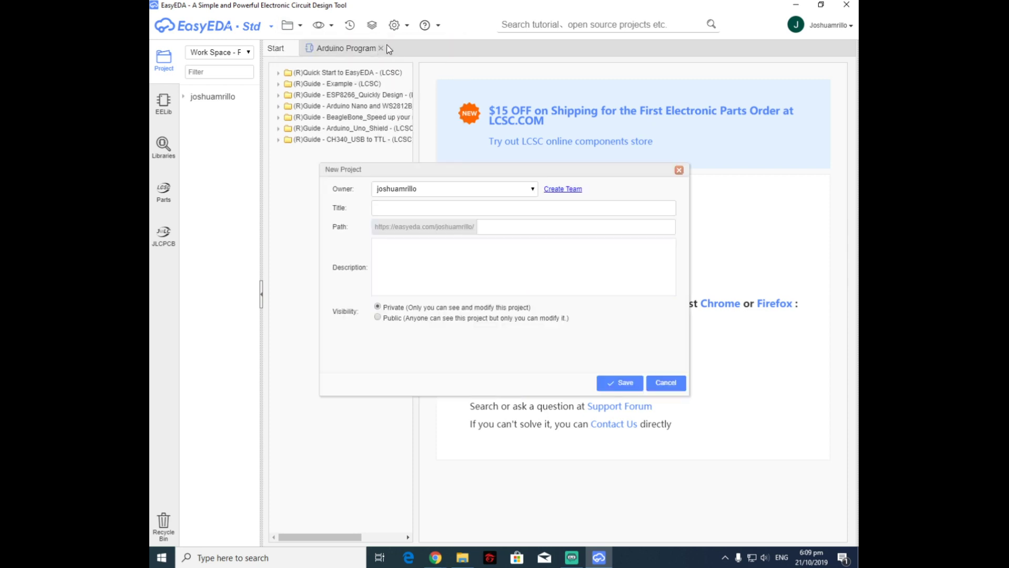
pyautogui.click(385, 209)
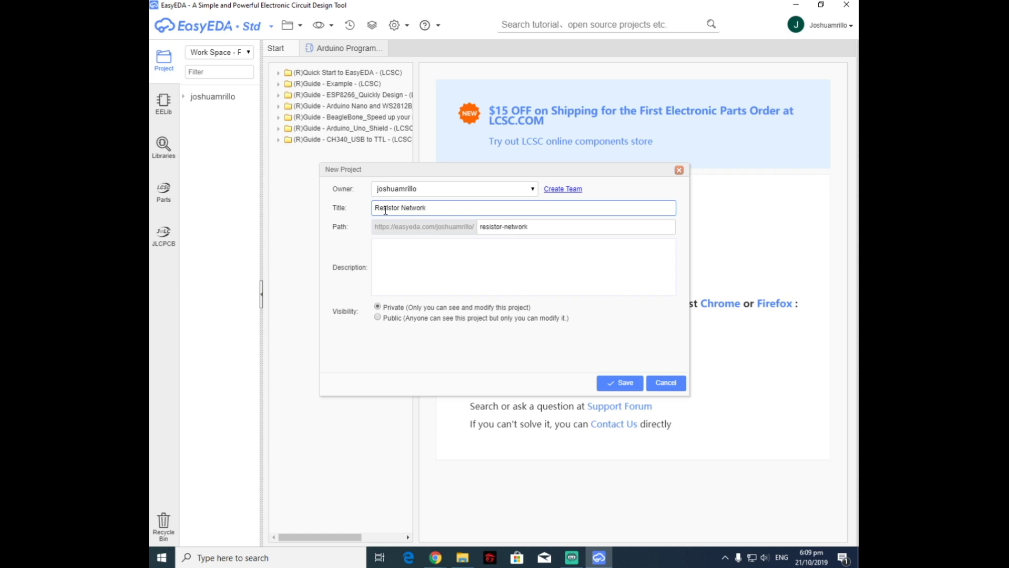
pyautogui.click(615, 383)
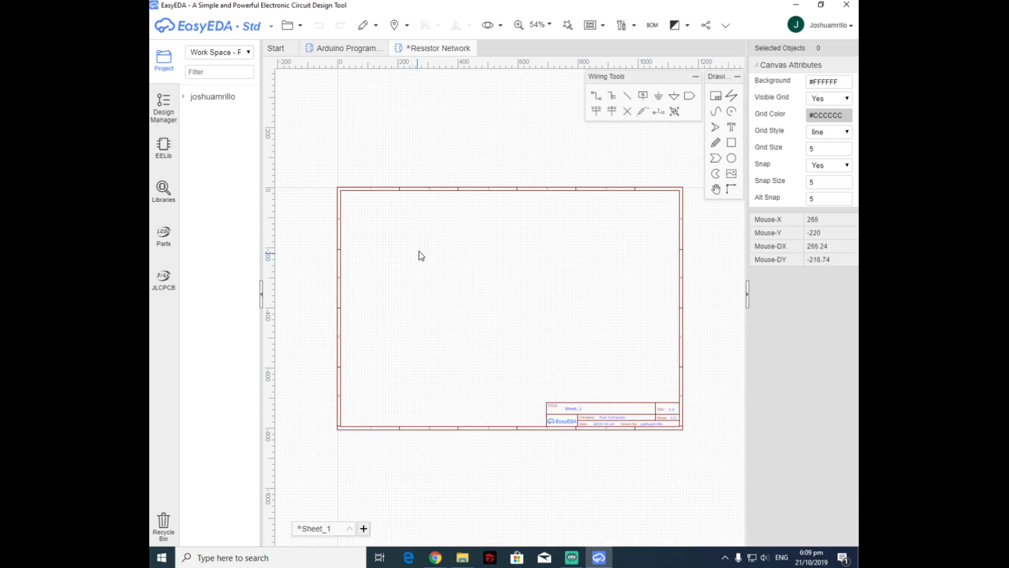
# Look through the component categories in EELib, from the supply flags down to the miscellaneous parts.
pyautogui.click(158, 154)
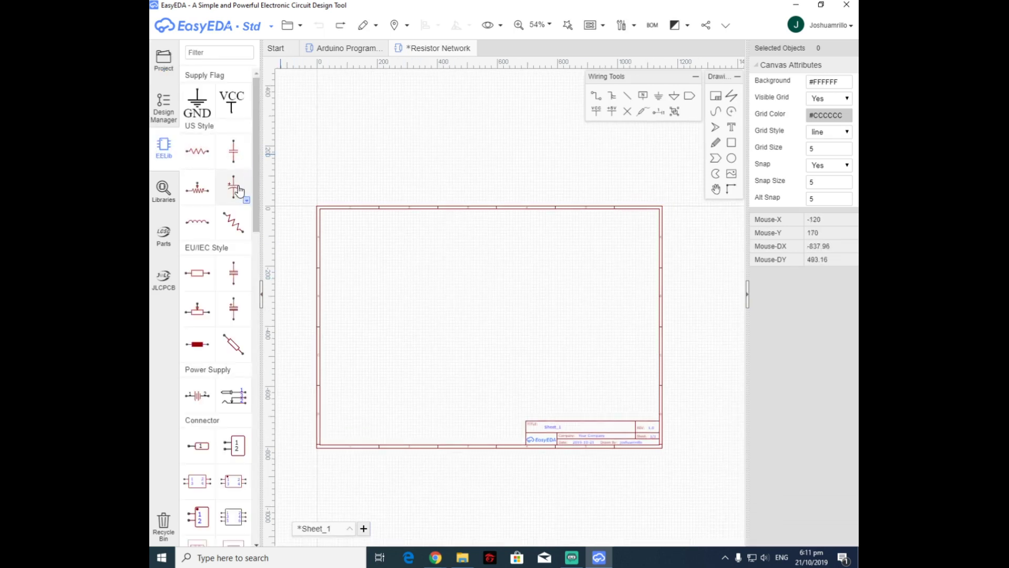
pyautogui.scroll(-3, 236, 251)
pyautogui.scroll(-12, 236, 272)
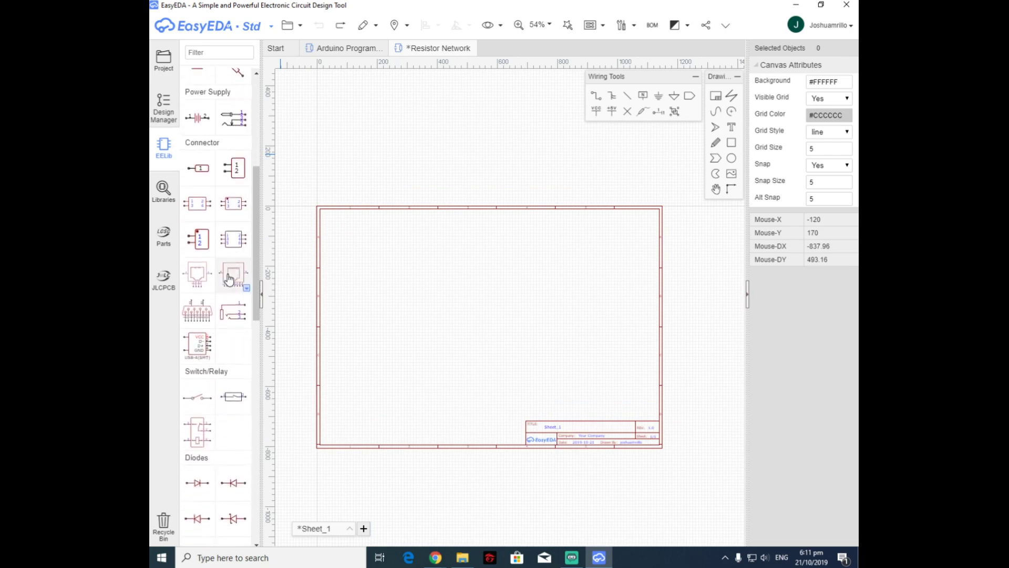
pyautogui.scroll(-7, 229, 283)
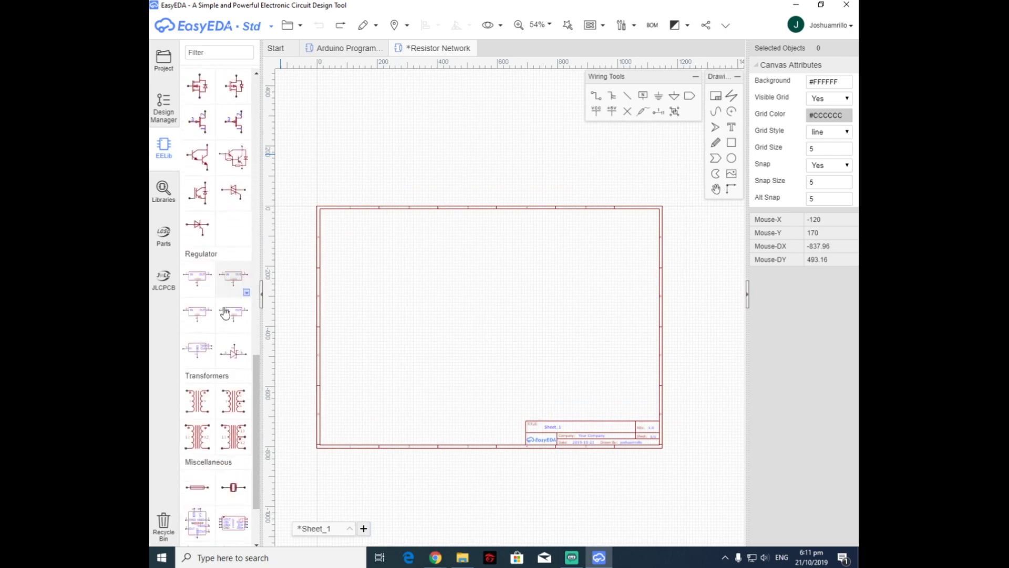
pyautogui.scroll(18, 216, 314)
pyautogui.scroll(4, 216, 314)
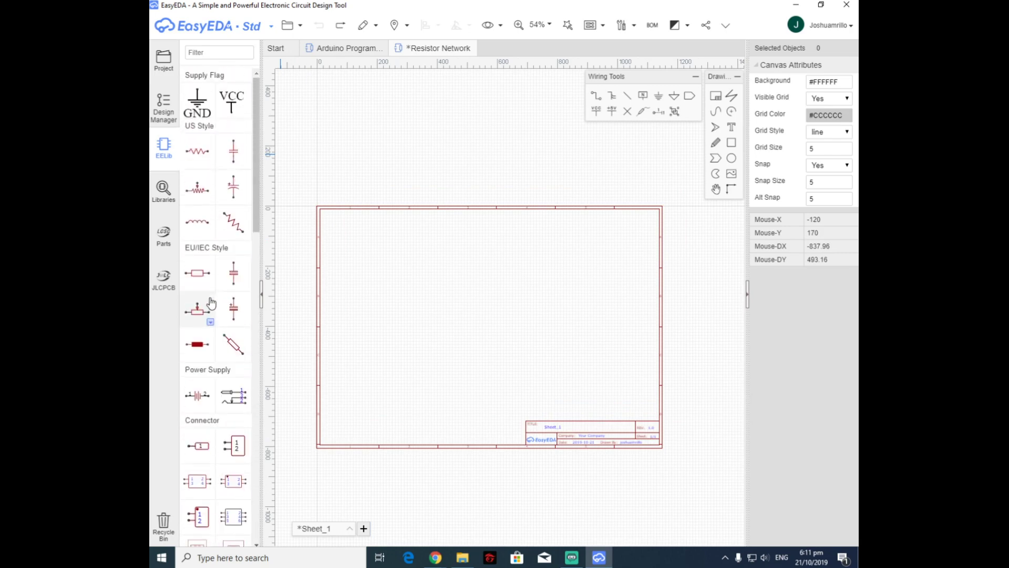
# Search the schematic libraries for "resistor", compare the package variants and select the RESISTOR with package RTH025W.
pyautogui.click(164, 195)
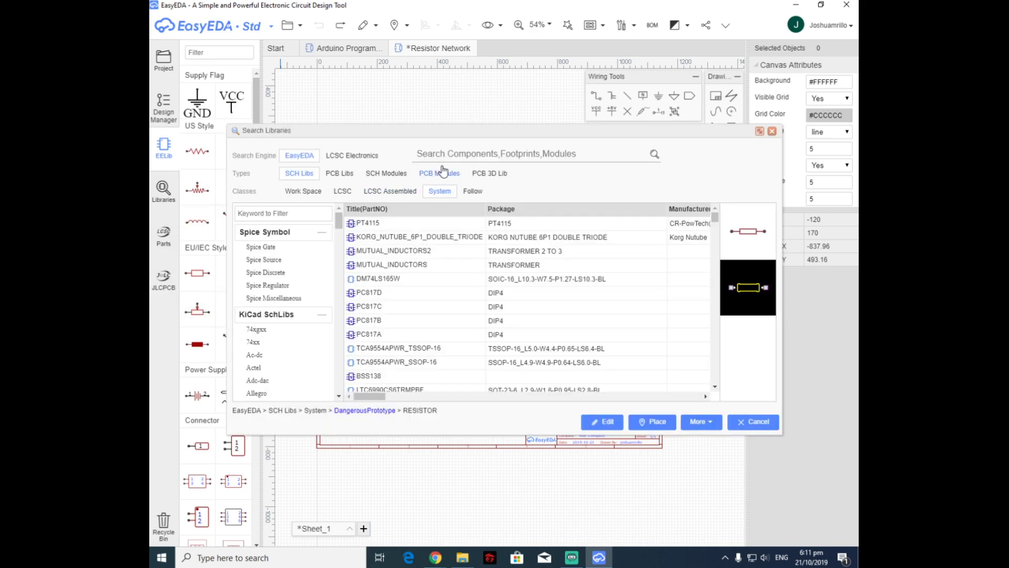
pyautogui.write('res')
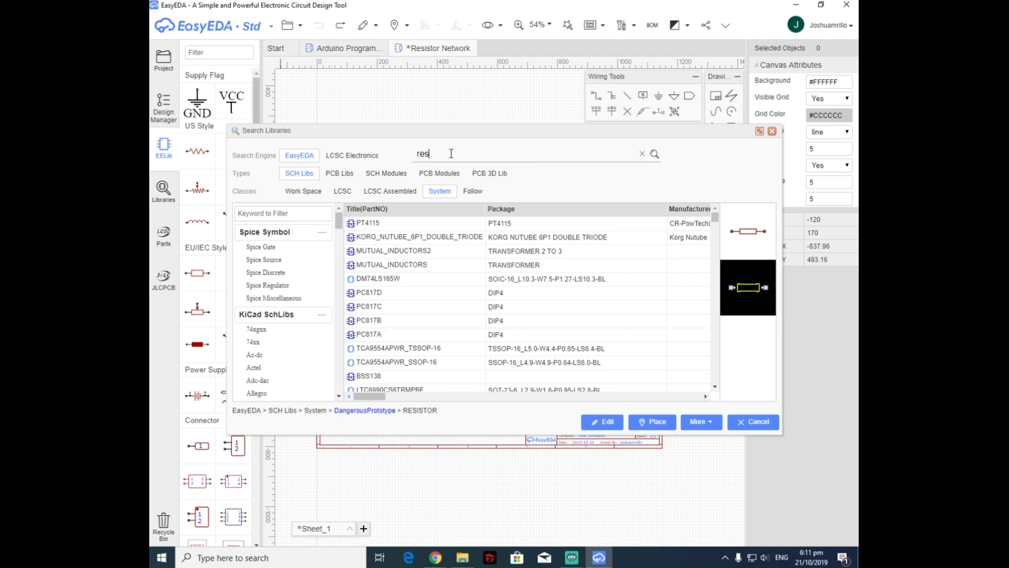
pyautogui.write('istor')
pyautogui.press('Return')
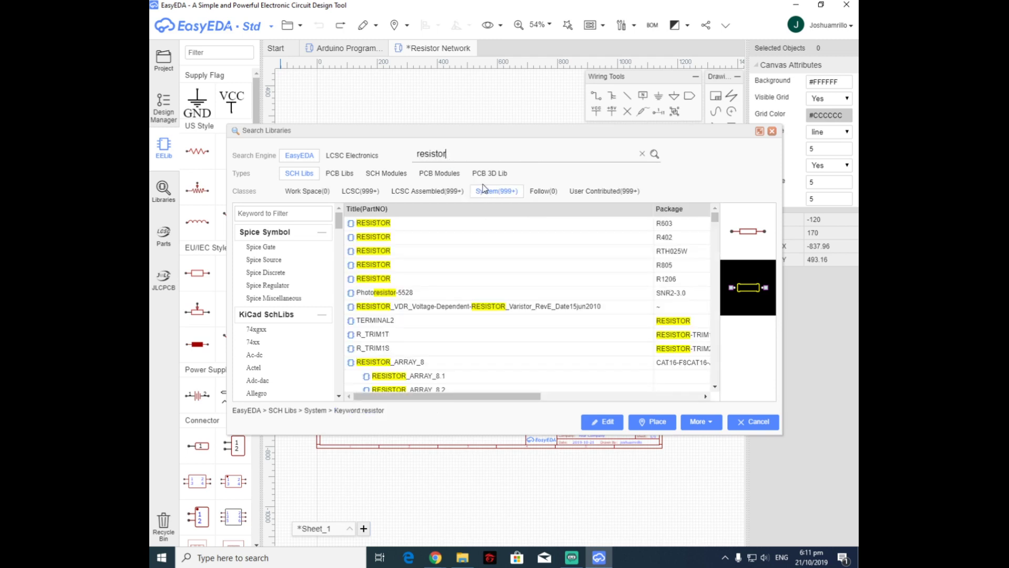
pyautogui.click(531, 237)
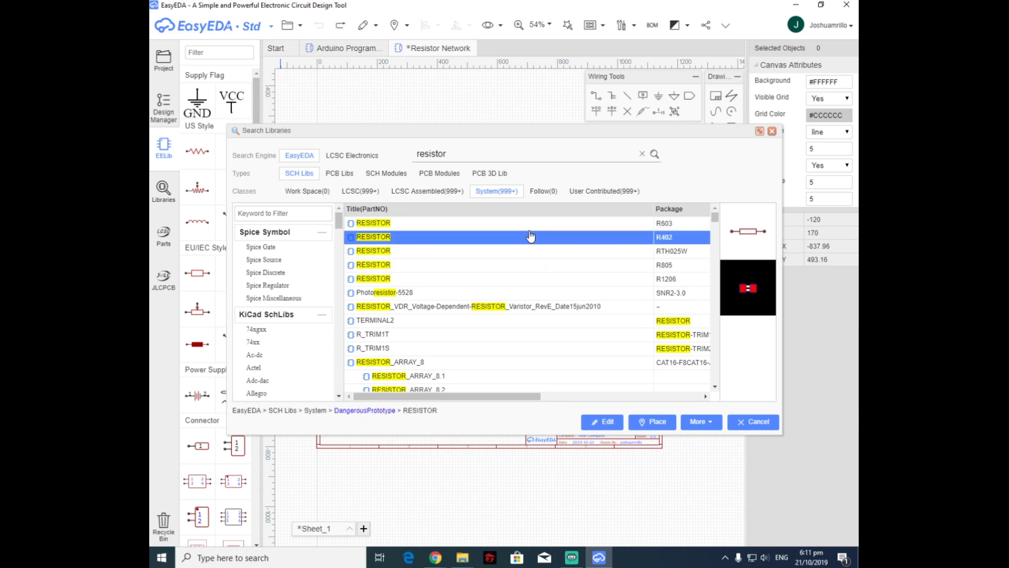
pyautogui.click(535, 223)
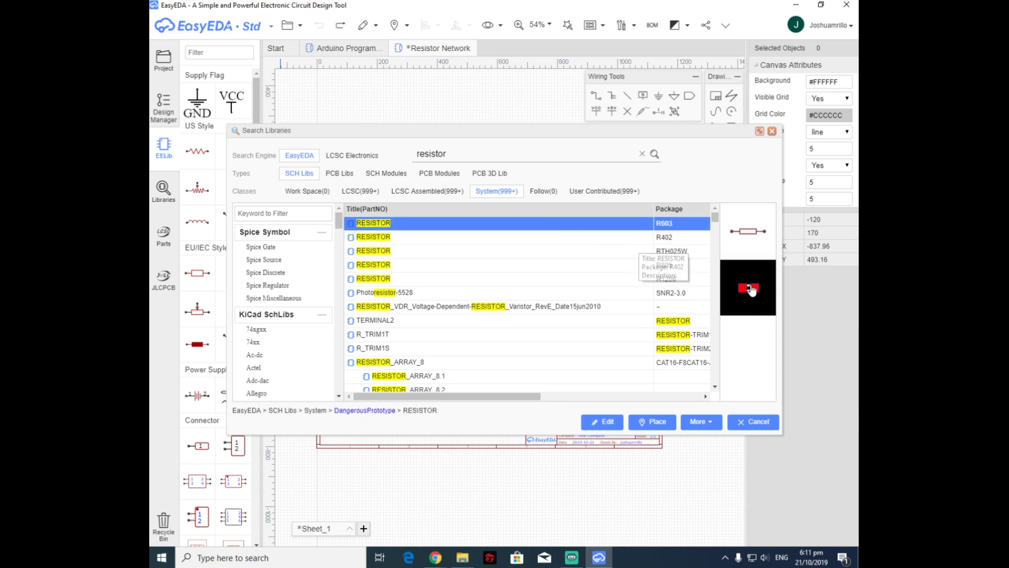
pyautogui.click(703, 240)
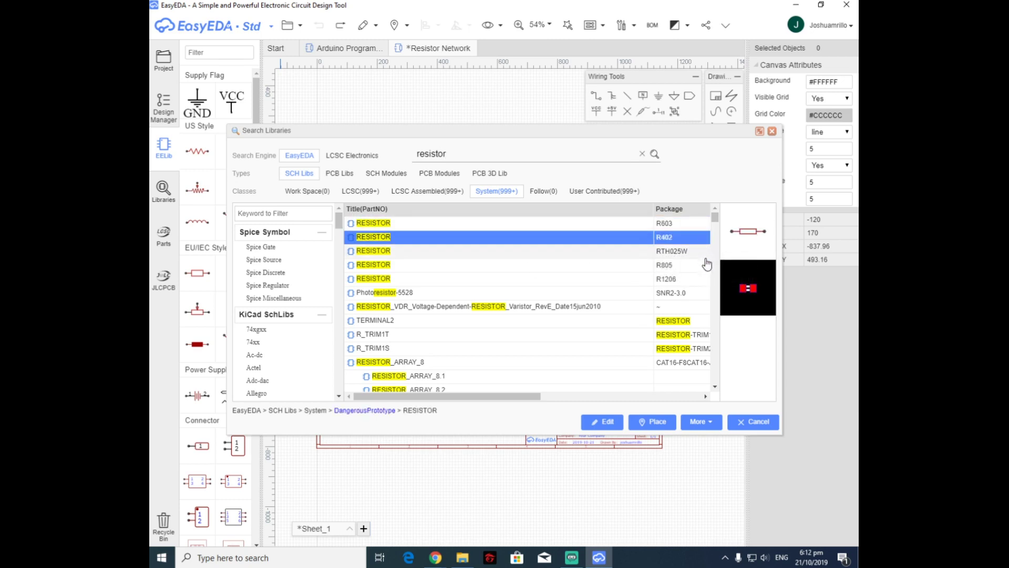
pyautogui.click(702, 252)
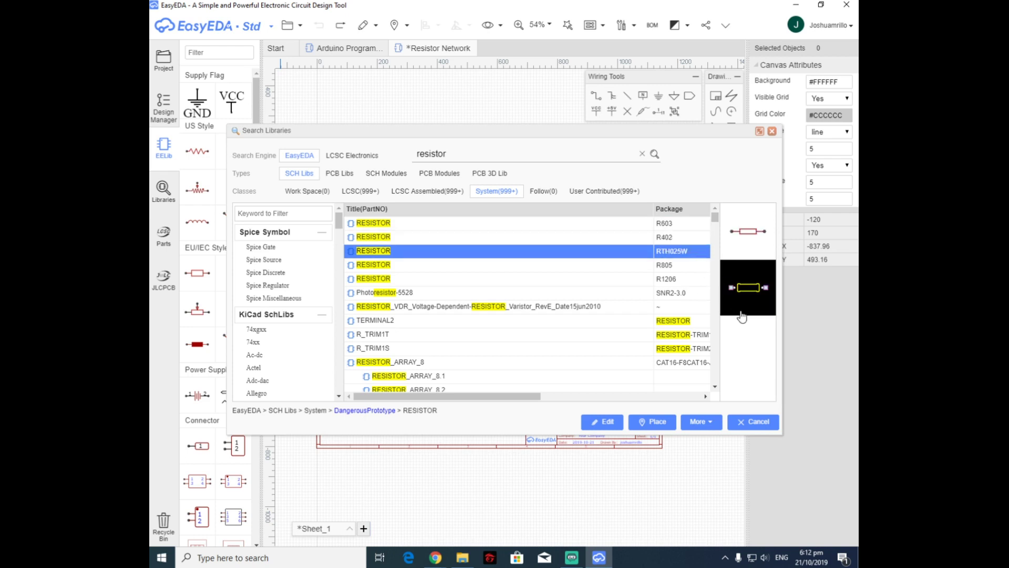
# Place six of the selected resistors upright in three rows: one on top, two in the middle and three below.
pyautogui.click(653, 421)
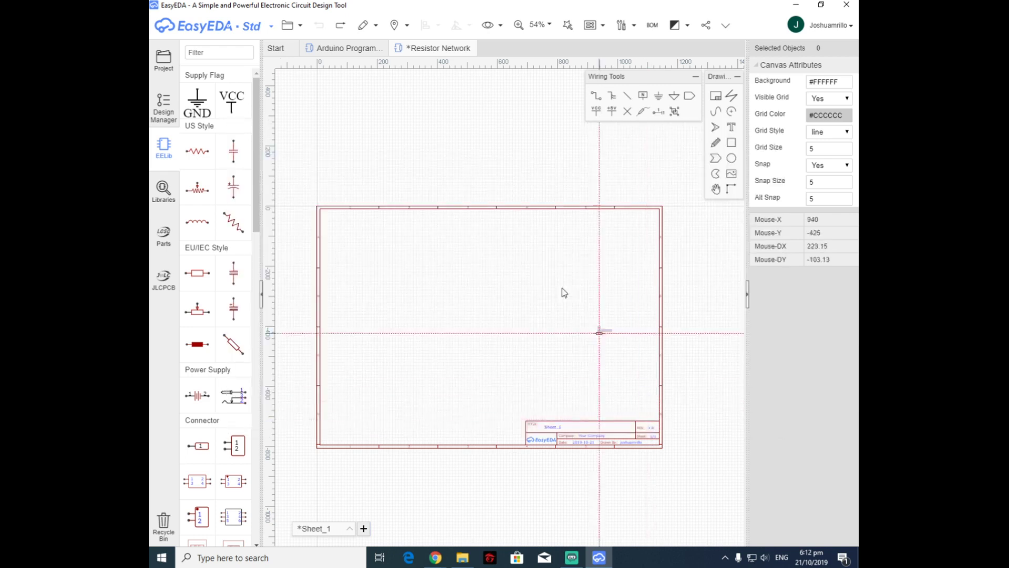
pyautogui.scroll(5, 488, 289)
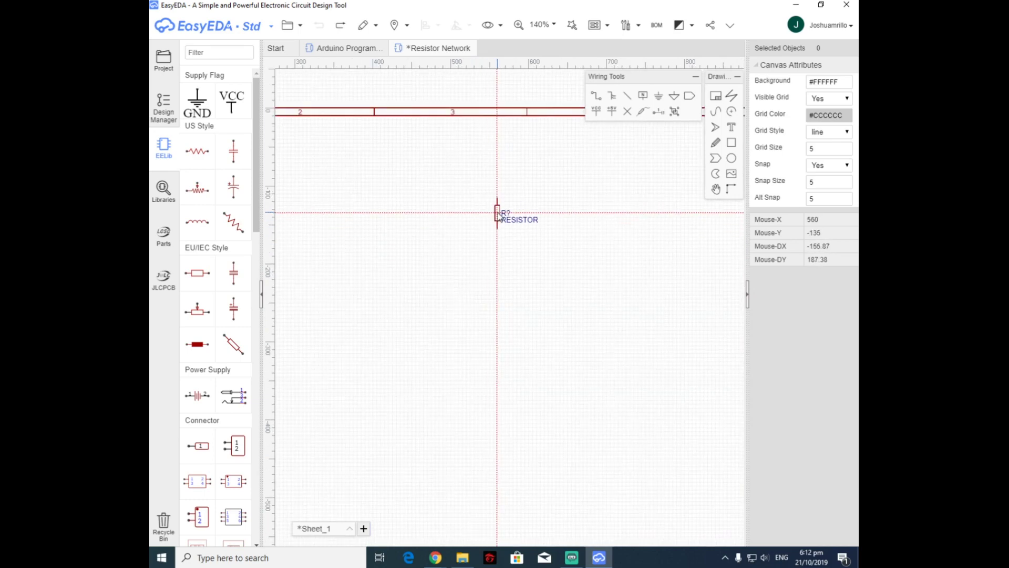
pyautogui.click(498, 213)
pyautogui.scroll(2, 469, 260)
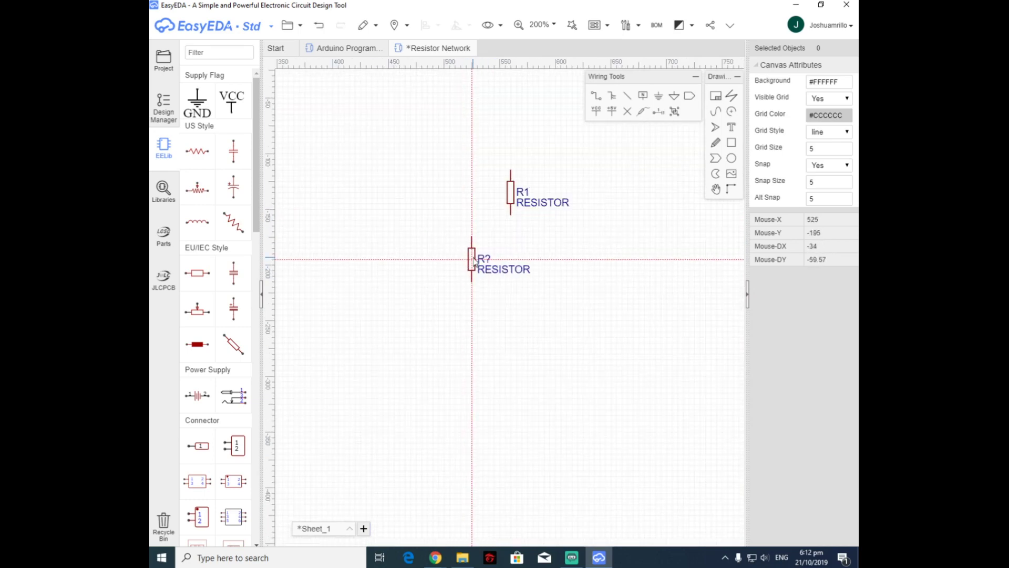
pyautogui.click(474, 261)
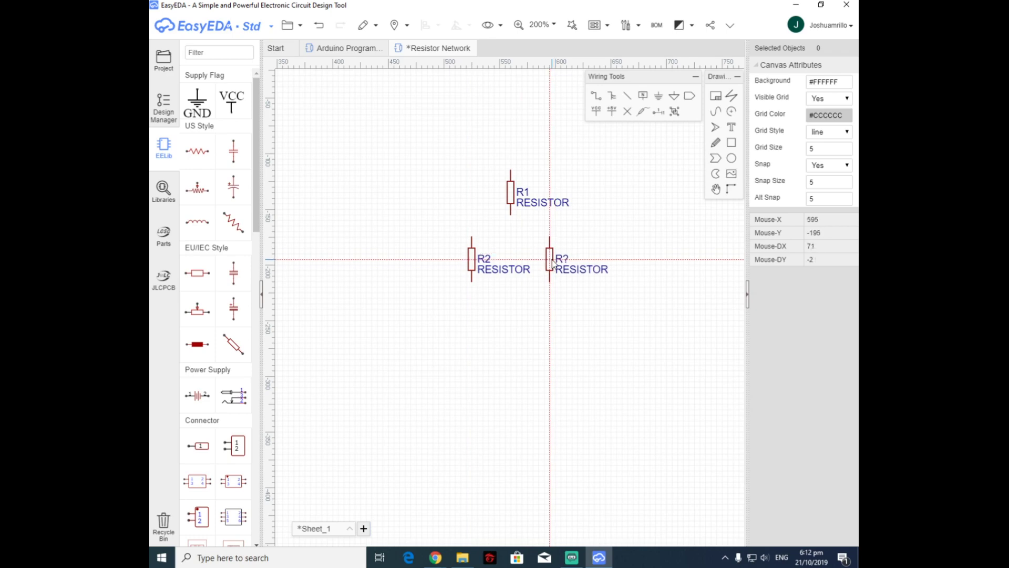
pyautogui.click(551, 262)
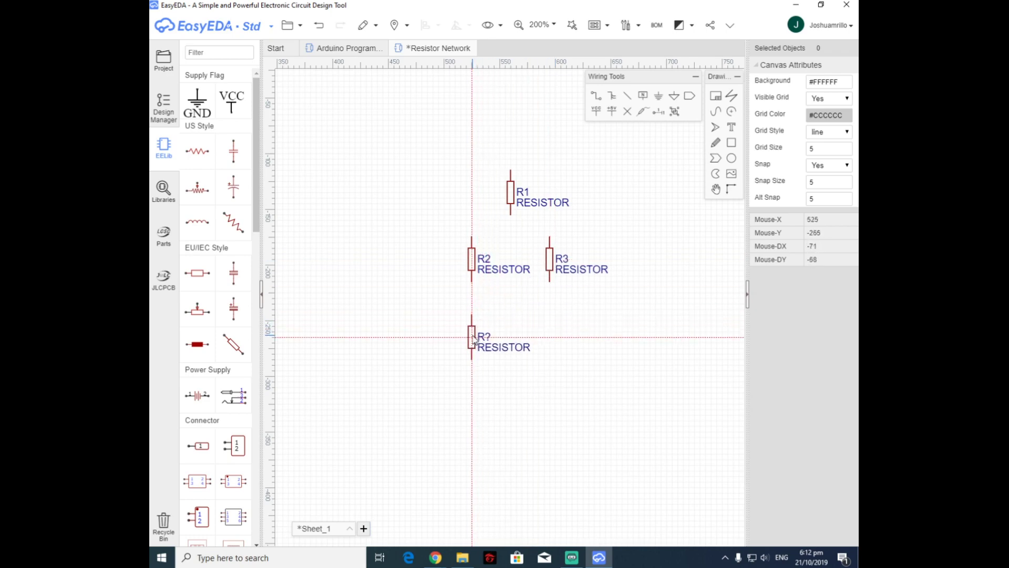
pyautogui.click(517, 342)
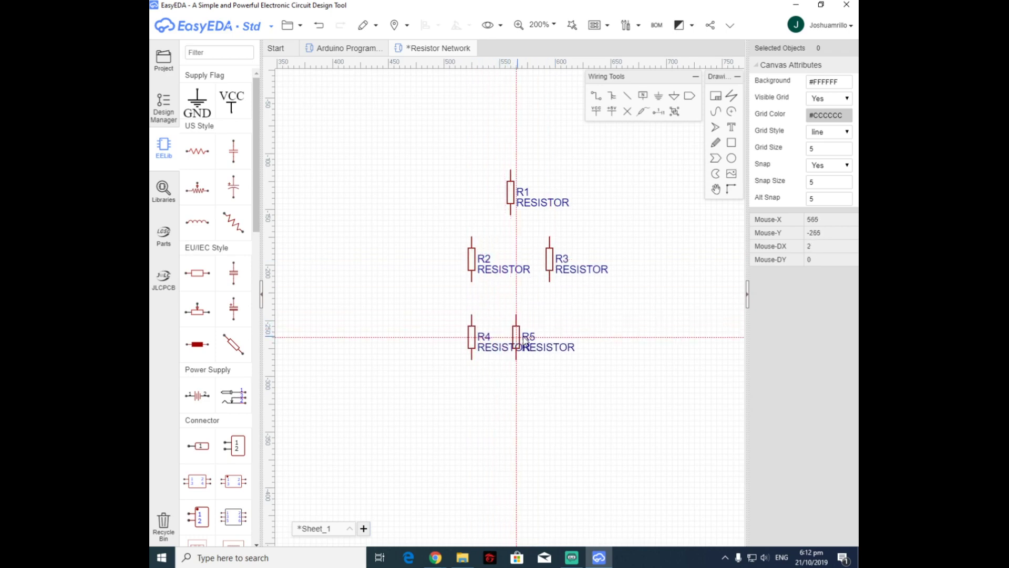
pyautogui.click(556, 339)
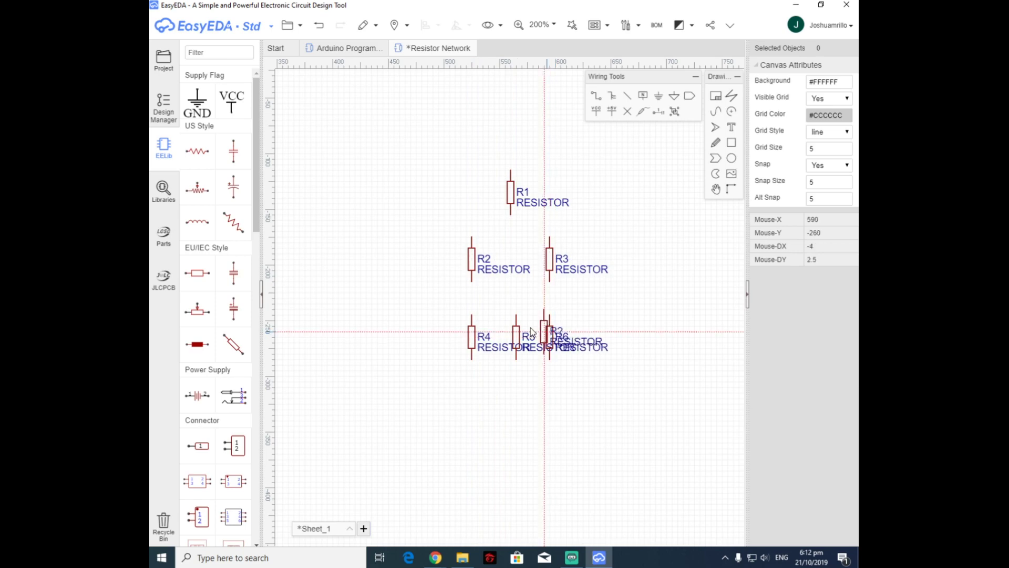
pyautogui.press('Escape')
# Shift R6 and R3 slightly to the right and align R1 directly above R5.
pyautogui.scroll(2, 522, 250)
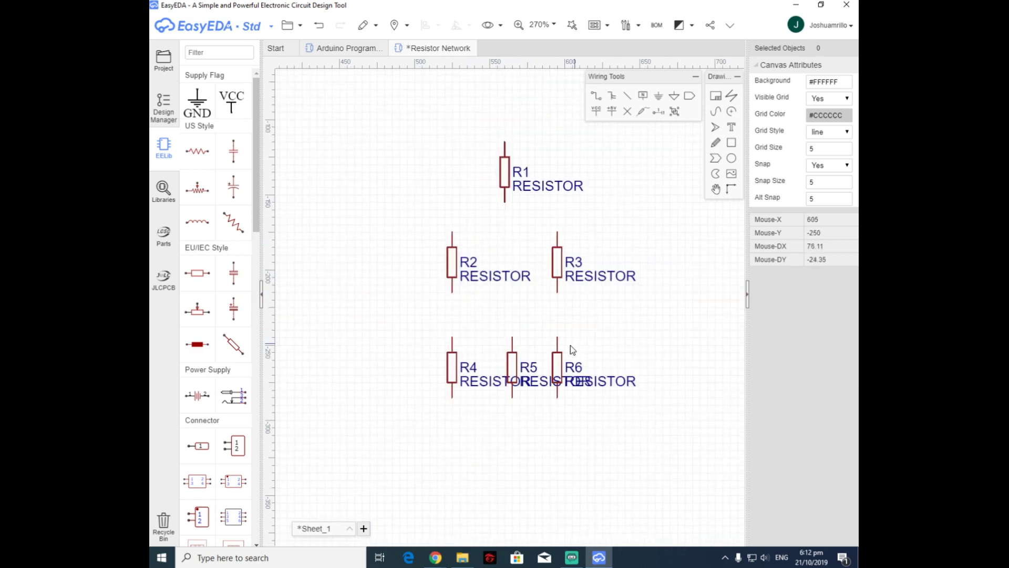
pyautogui.moveTo(570, 345); pyautogui.dragTo(578, 345)
pyautogui.moveTo(558, 265); pyautogui.dragTo(566, 266)
pyautogui.moveTo(506, 184); pyautogui.dragTo(515, 190)
pyautogui.click(532, 304)
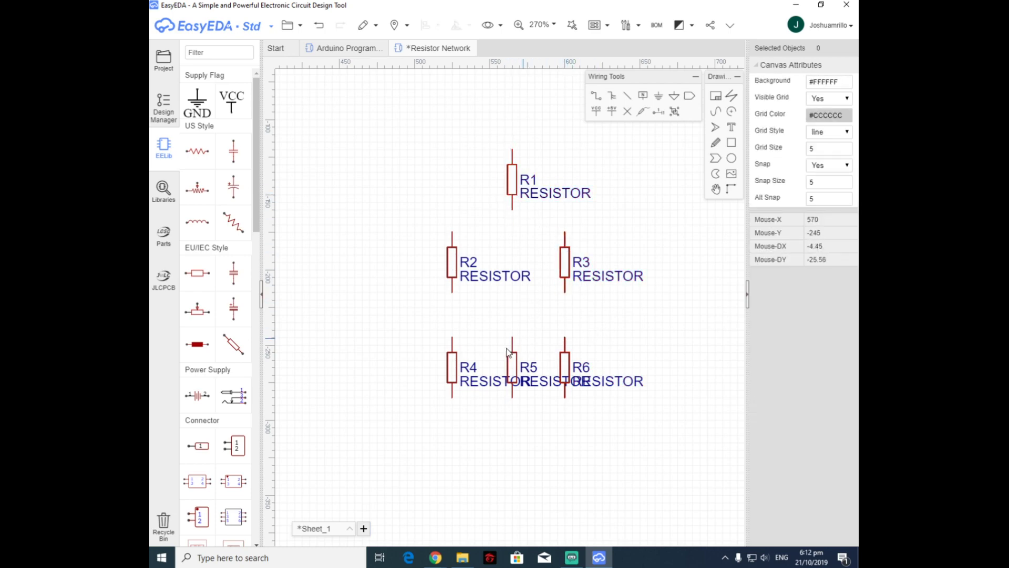
# Move the R4 labels to the left of their resistor, the R5 labels below theirs, and adjust the R6 label.
pyautogui.moveTo(481, 383); pyautogui.dragTo(404, 378)
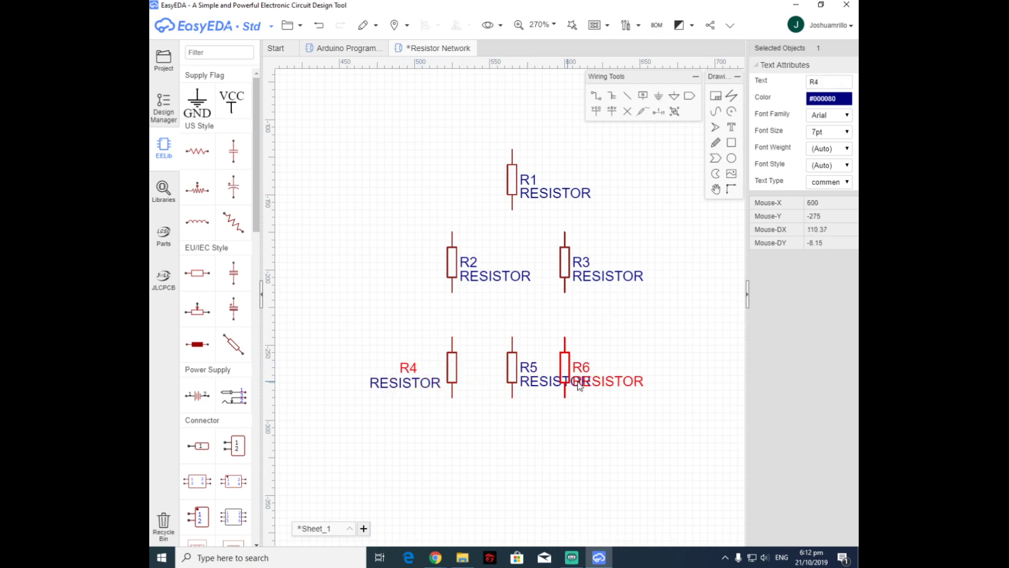
pyautogui.moveTo(589, 373); pyautogui.dragTo(512, 448)
pyautogui.moveTo(533, 371); pyautogui.dragTo(519, 461)
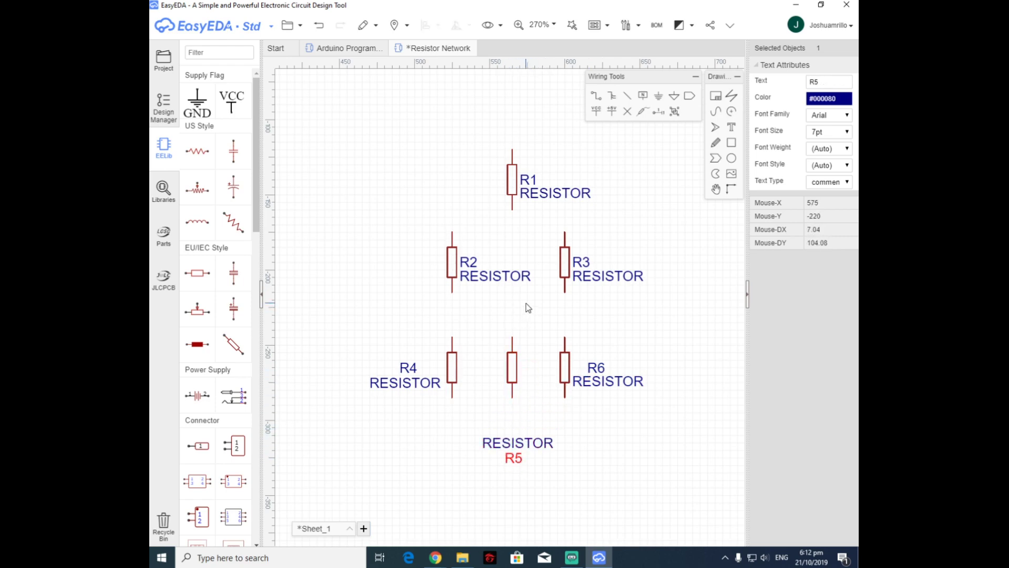
# Wire the lower pin of R1 to the upper pins of R3 and R2.
pyautogui.scroll(2, 550, 248)
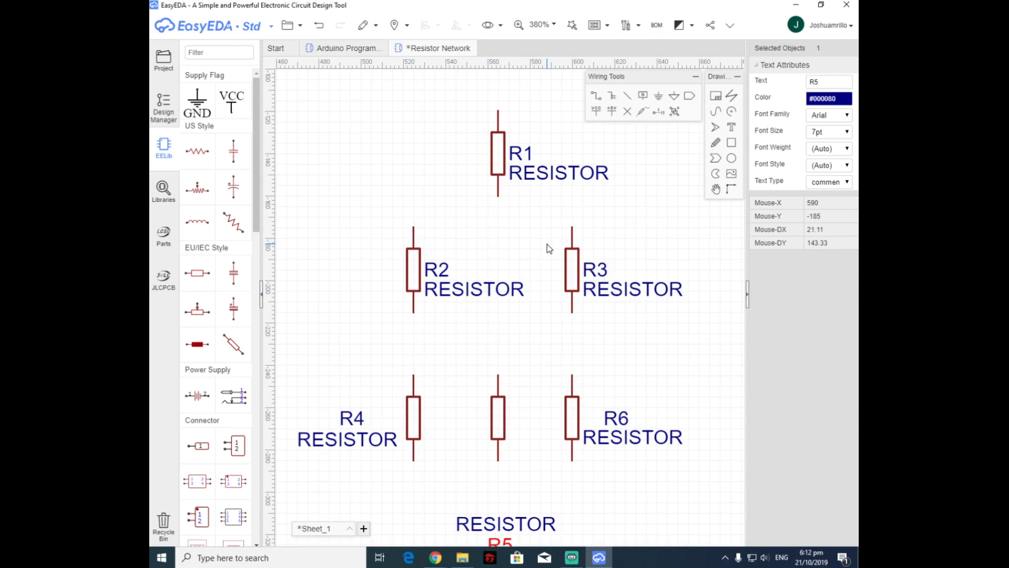
pyautogui.click(499, 196)
pyautogui.click(572, 228)
pyautogui.click(498, 227)
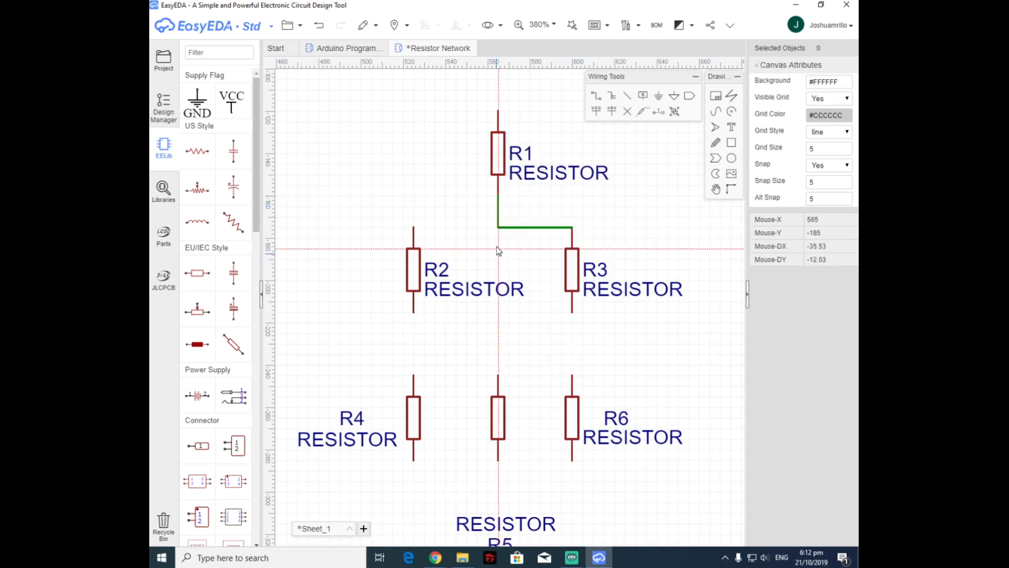
pyautogui.click(413, 228)
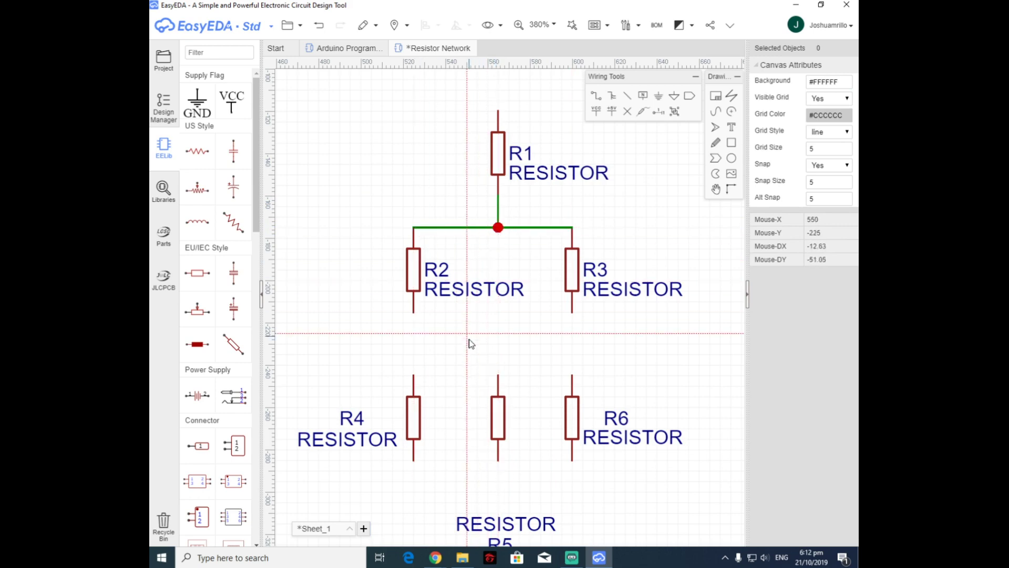
# Join the upper pins of R4, R5 and R6, and connect that wire to the joined lower pins of R2 and R3.
pyautogui.click(414, 375)
pyautogui.click(572, 375)
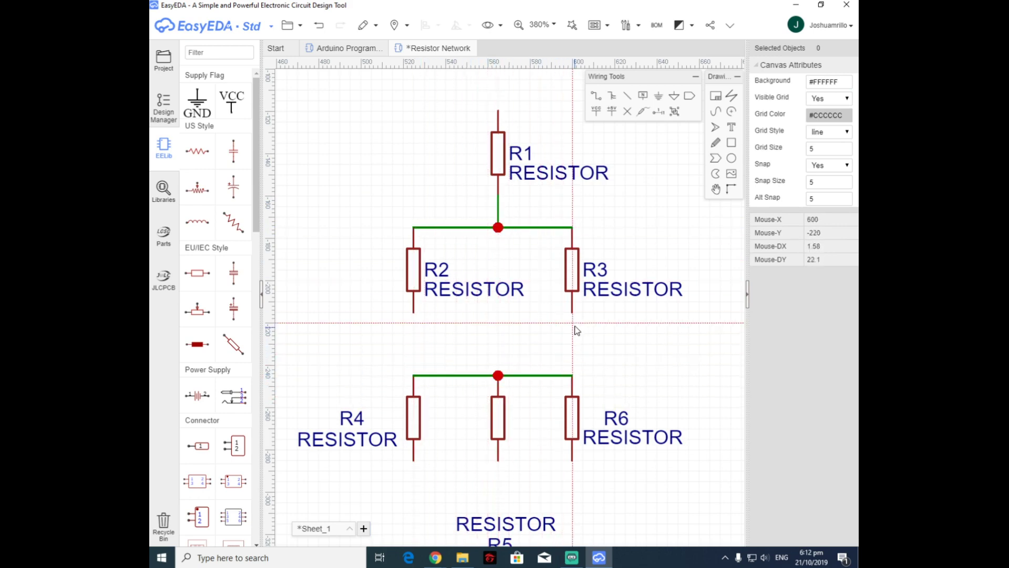
pyautogui.click(572, 312)
pyautogui.click(414, 312)
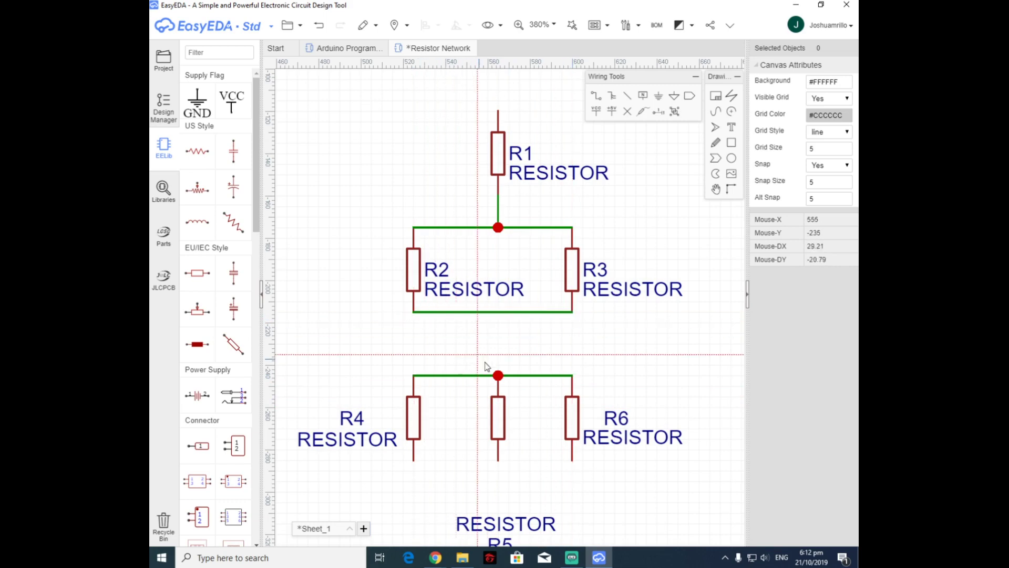
pyautogui.click(498, 375)
pyautogui.click(498, 311)
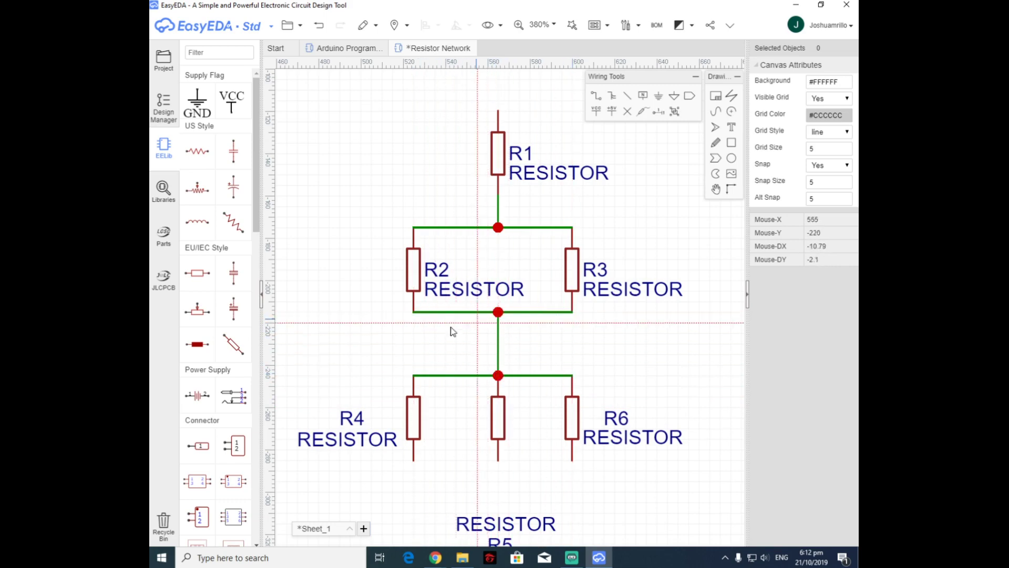
# Wire the lower pins of R6, R5 and R4 together.
pyautogui.scroll(-2, 449, 350)
pyautogui.scroll(2, 493, 447)
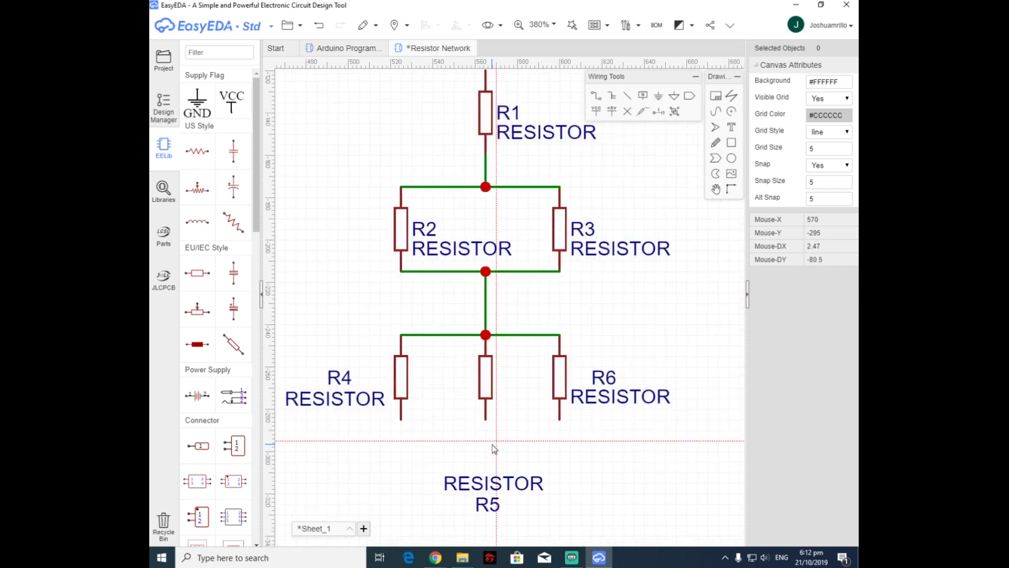
pyautogui.click(559, 419)
pyautogui.click(401, 419)
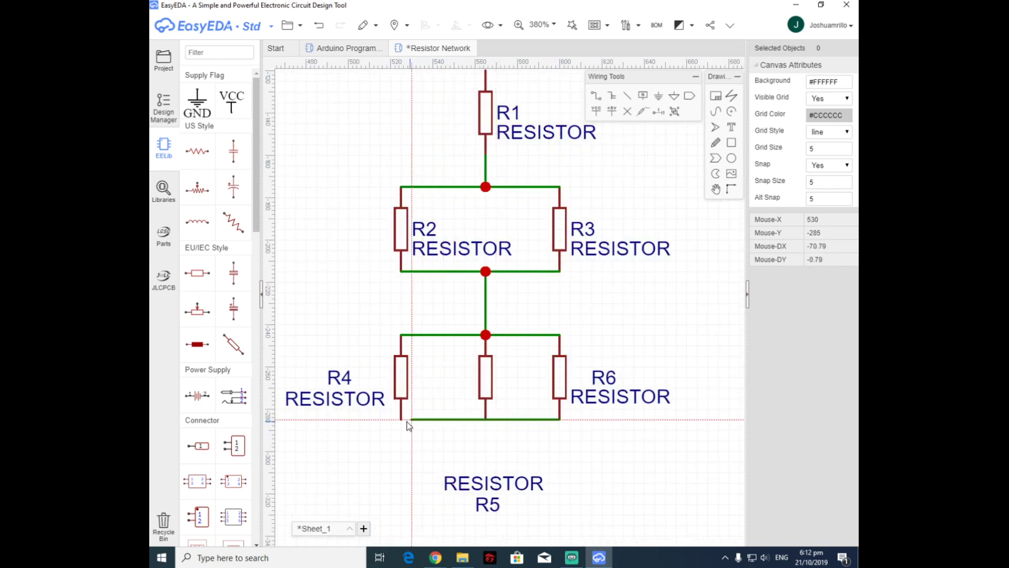
# Close the circuit with a wire from R1's upper pin around the right side to the lower pin of R5.
pyautogui.scroll(-2, 515, 464)
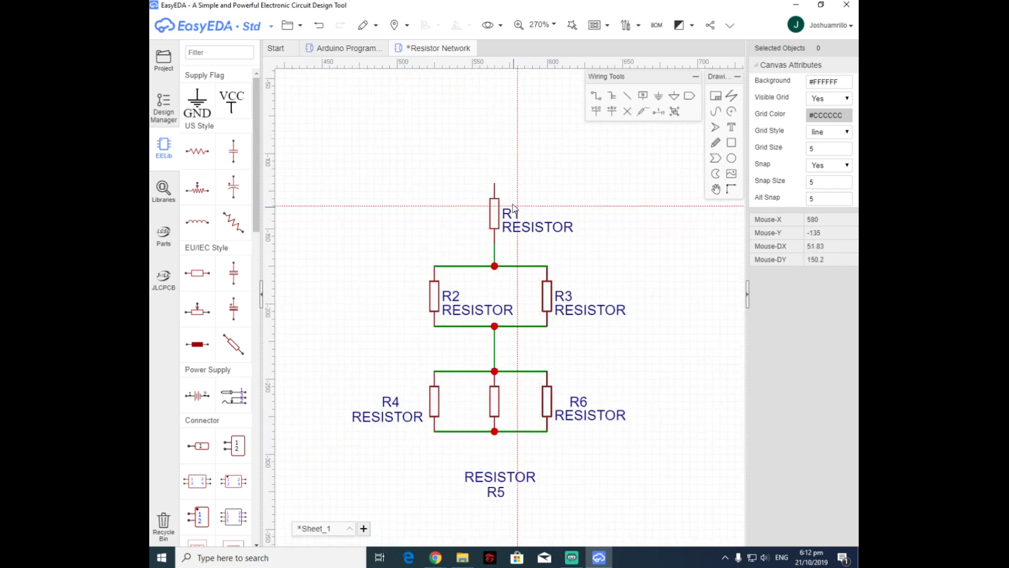
pyautogui.click(494, 183)
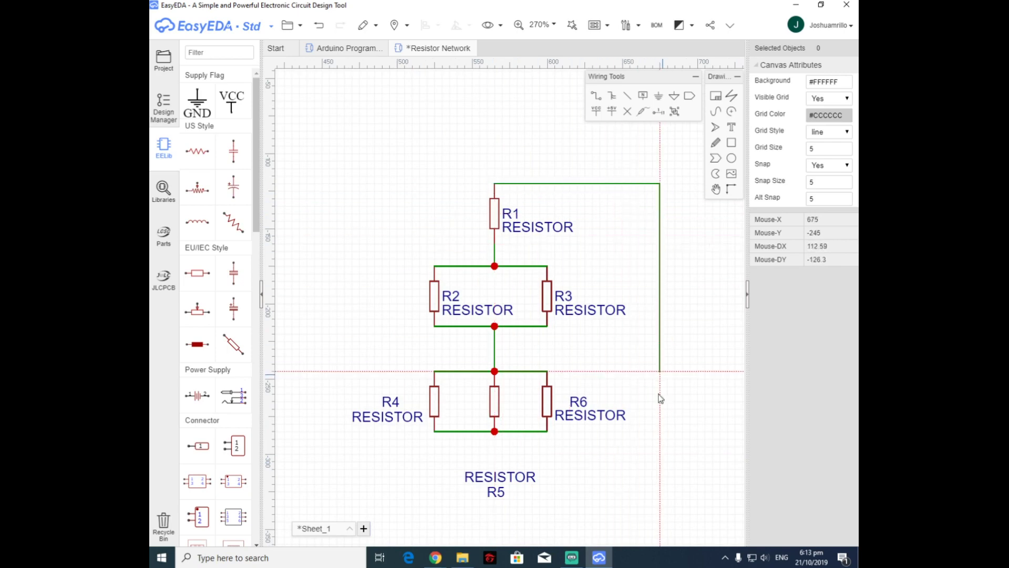
pyautogui.click(653, 455)
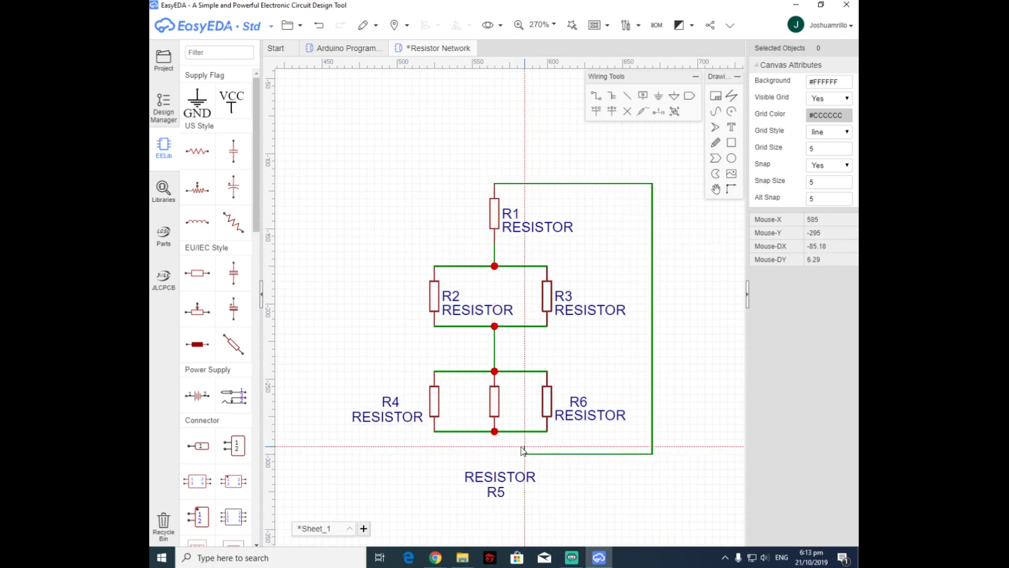
pyautogui.click(494, 432)
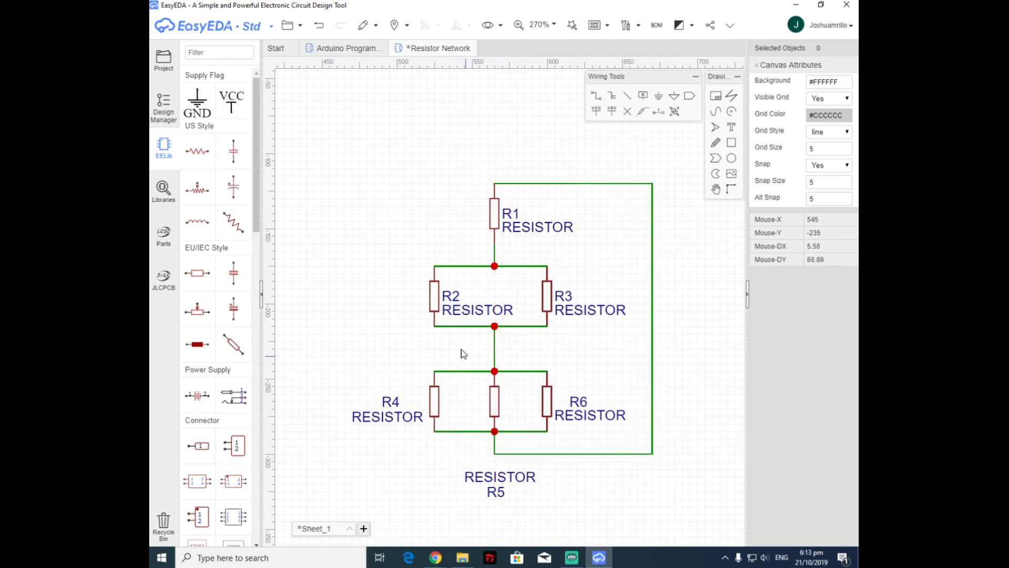
# Check the whole resistor network and save the schematic.
pyautogui.scroll(-2, 462, 459)
pyautogui.scroll(-2, 503, 432)
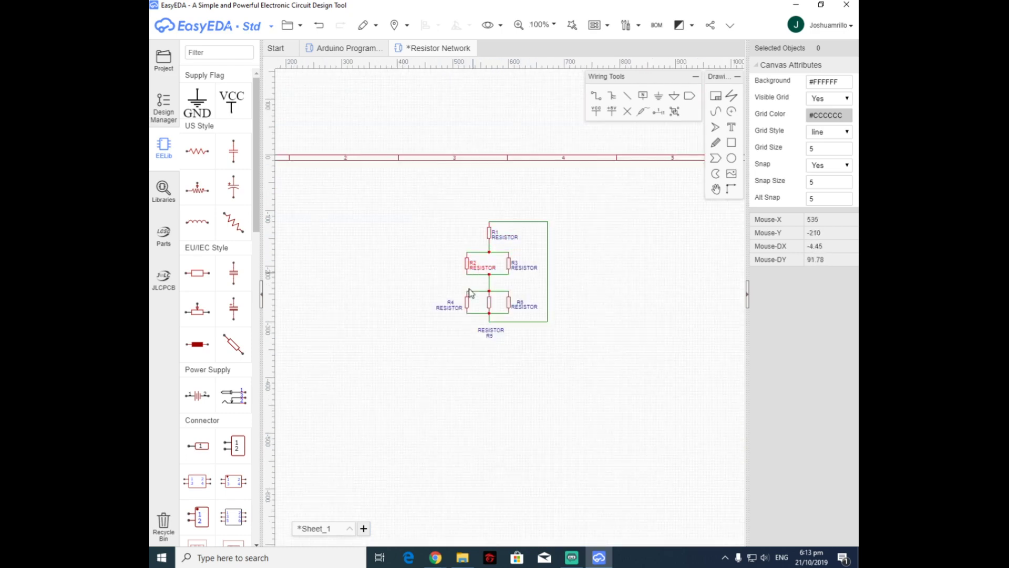
pyautogui.scroll(2, 489, 321)
pyautogui.scroll(-1, 595, 304)
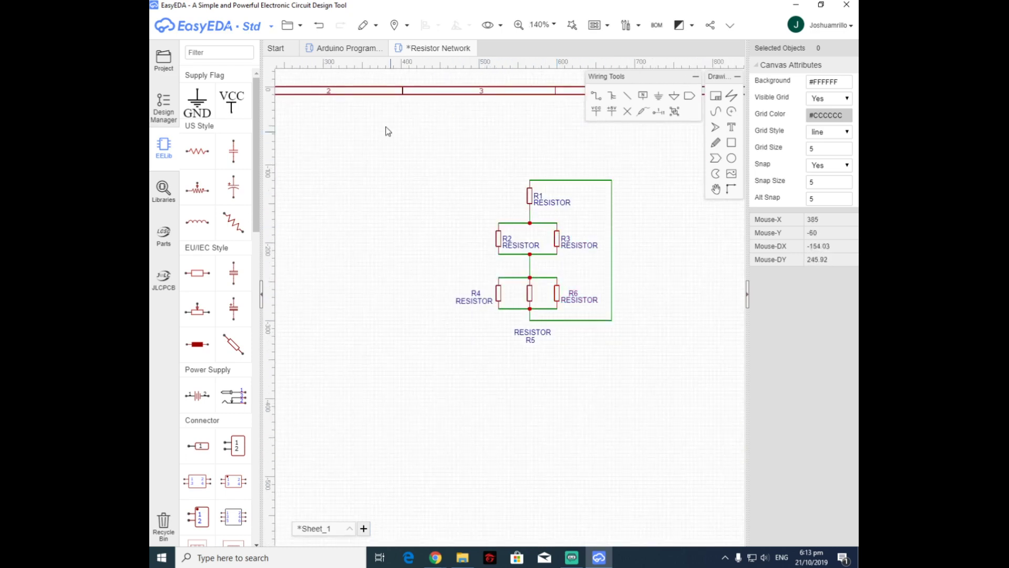
pyautogui.click(288, 25)
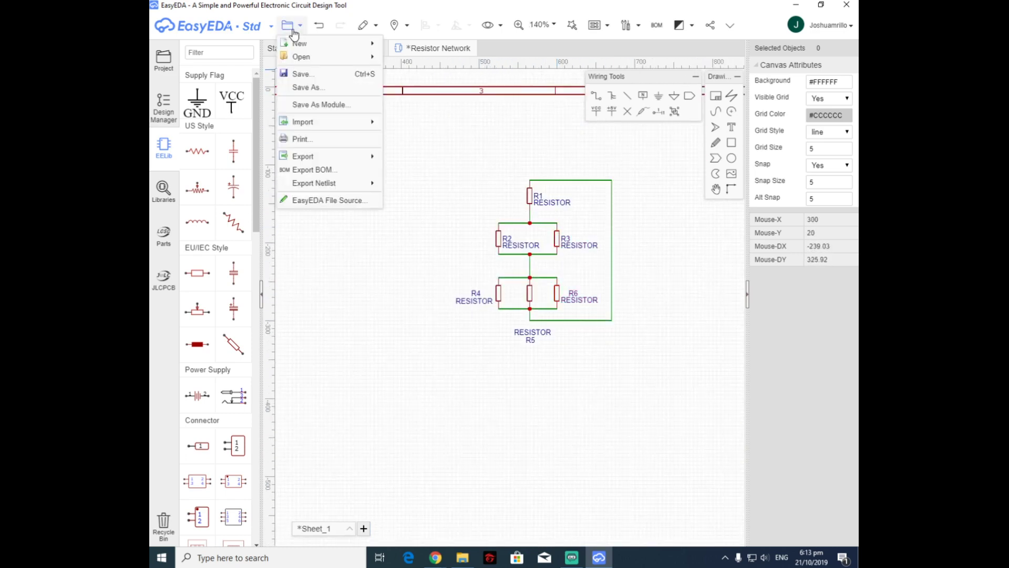
pyautogui.click(301, 77)
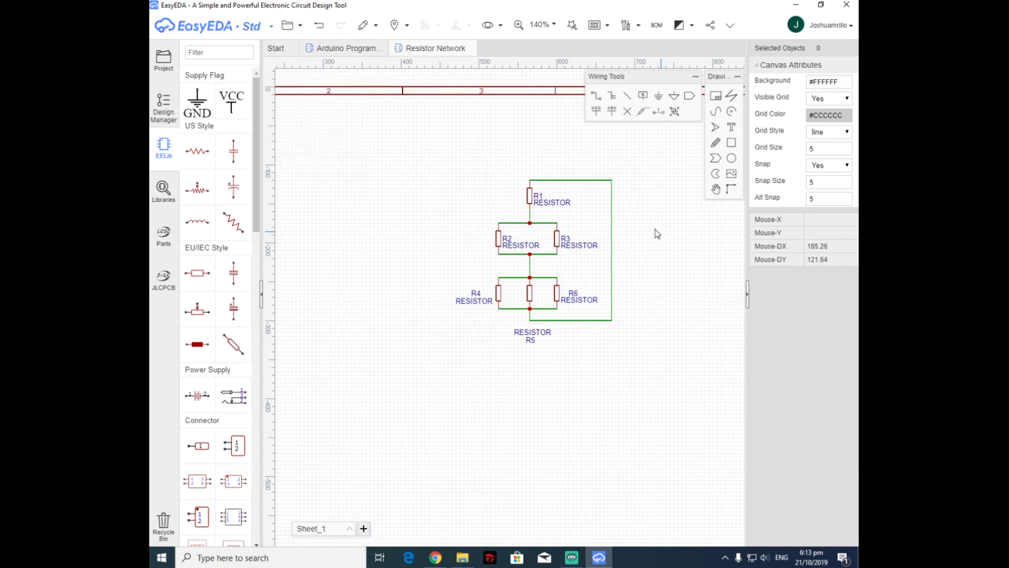
# Convert the Resistor Network schematic to a PCB.
pyautogui.scroll(2, 655, 229)
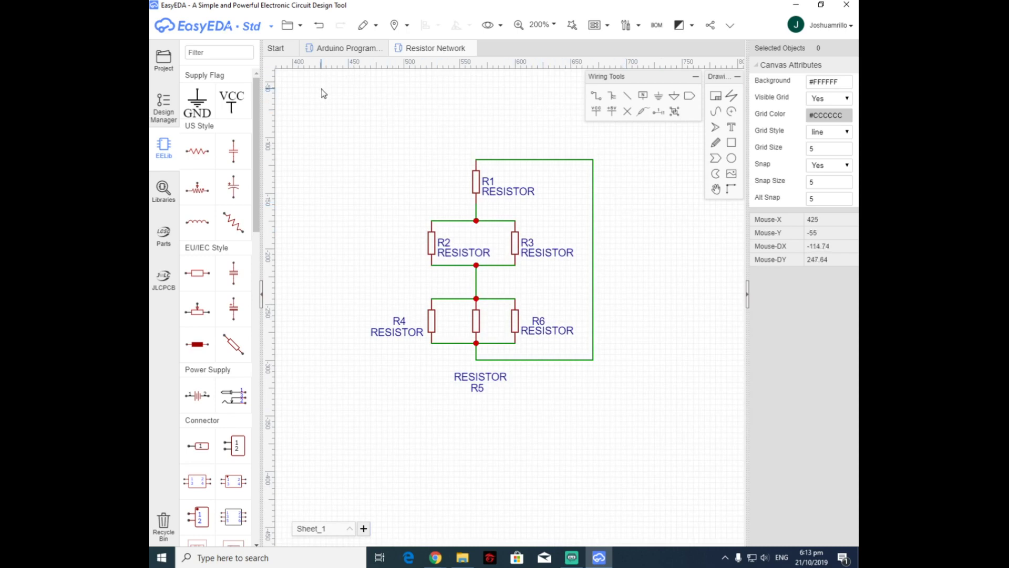
pyautogui.click(594, 28)
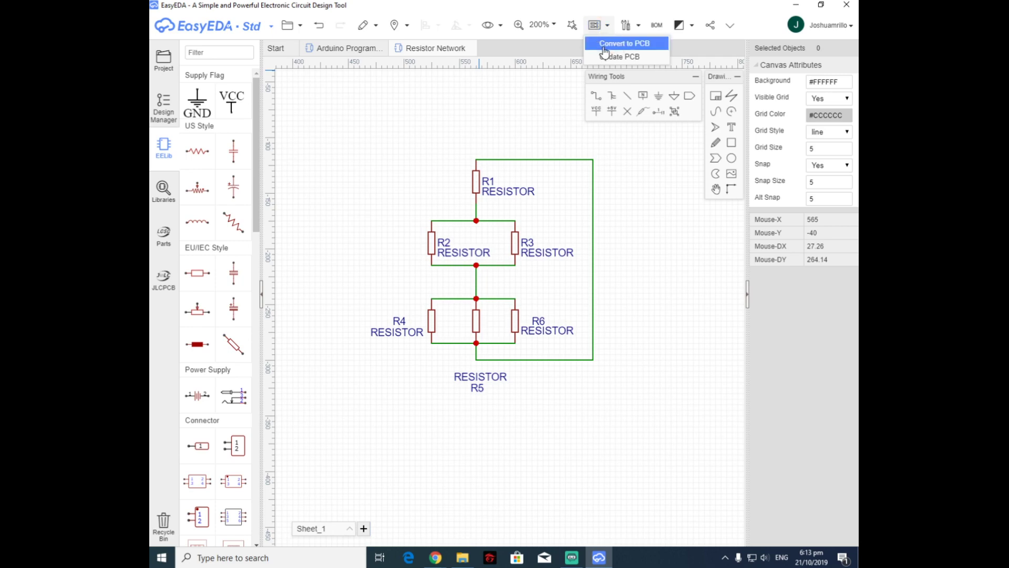
pyautogui.click(605, 48)
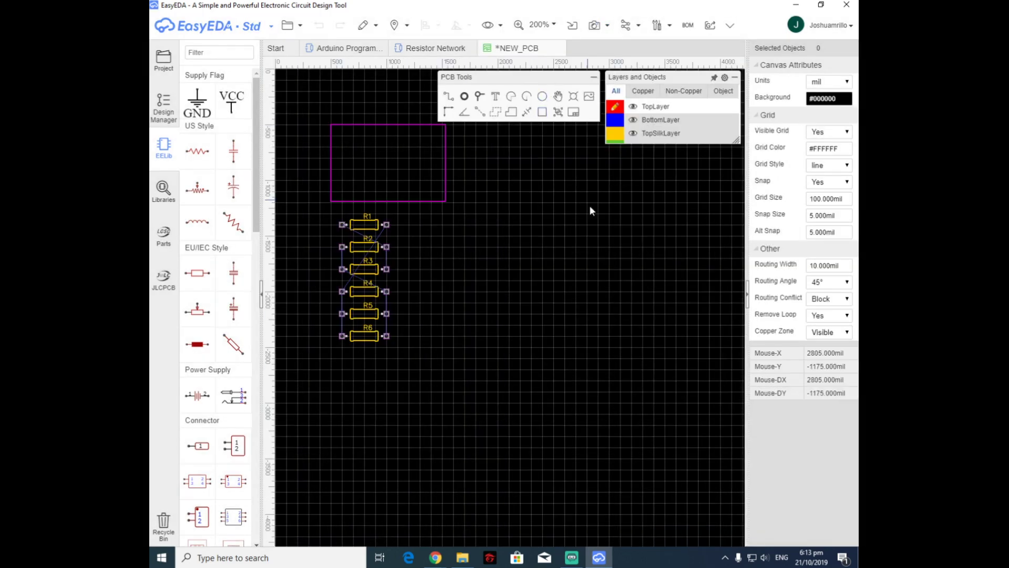
pyautogui.scroll(-2, 573, 239)
pyautogui.scroll(4, 505, 199)
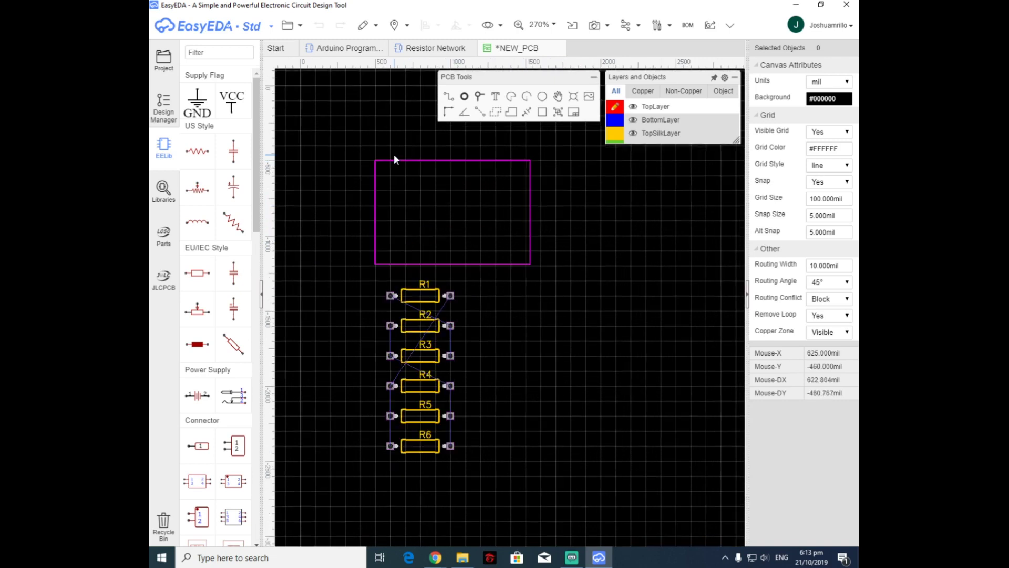
# Save the new PCB to the existing Resistor Network project with the title "Resistor Network PCB".
pyautogui.click(288, 25)
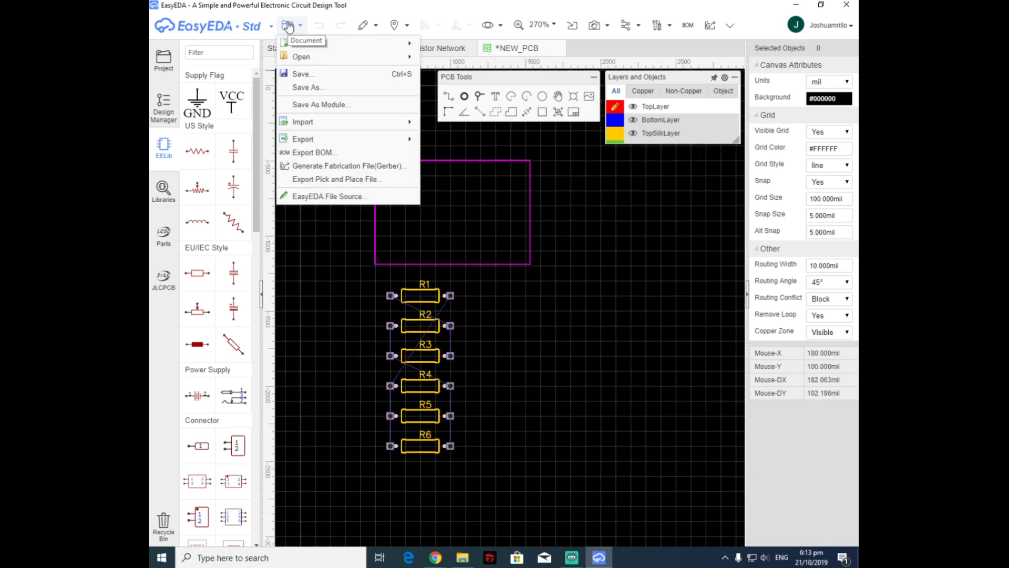
pyautogui.click(301, 74)
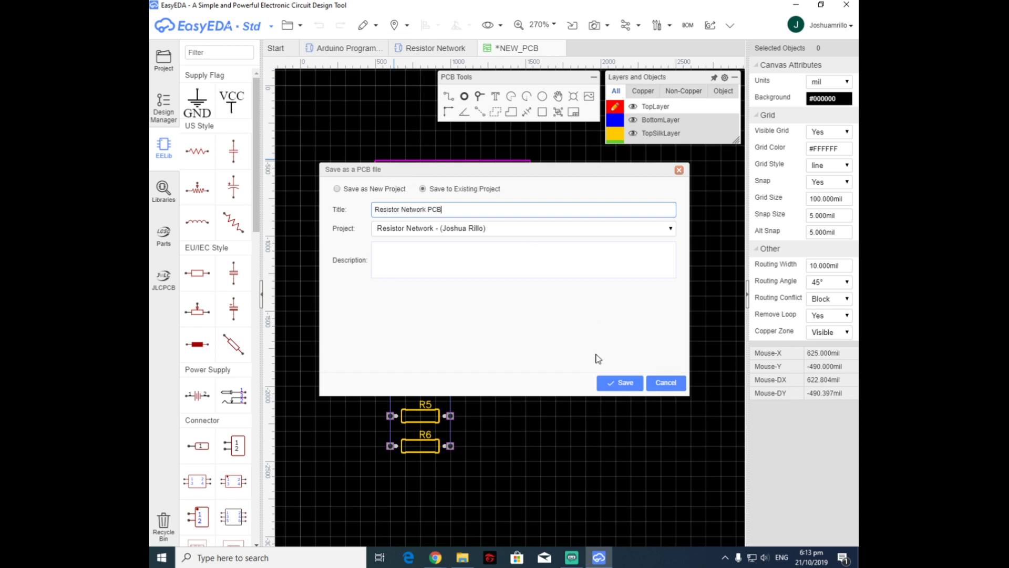
pyautogui.click(621, 382)
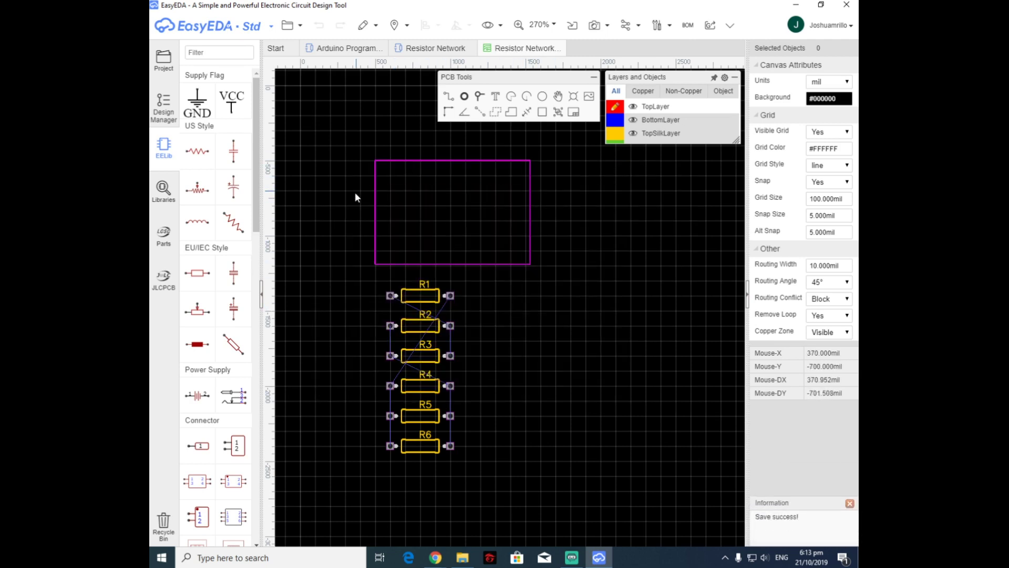
pyautogui.scroll(-2, 494, 251)
pyautogui.scroll(2, 495, 251)
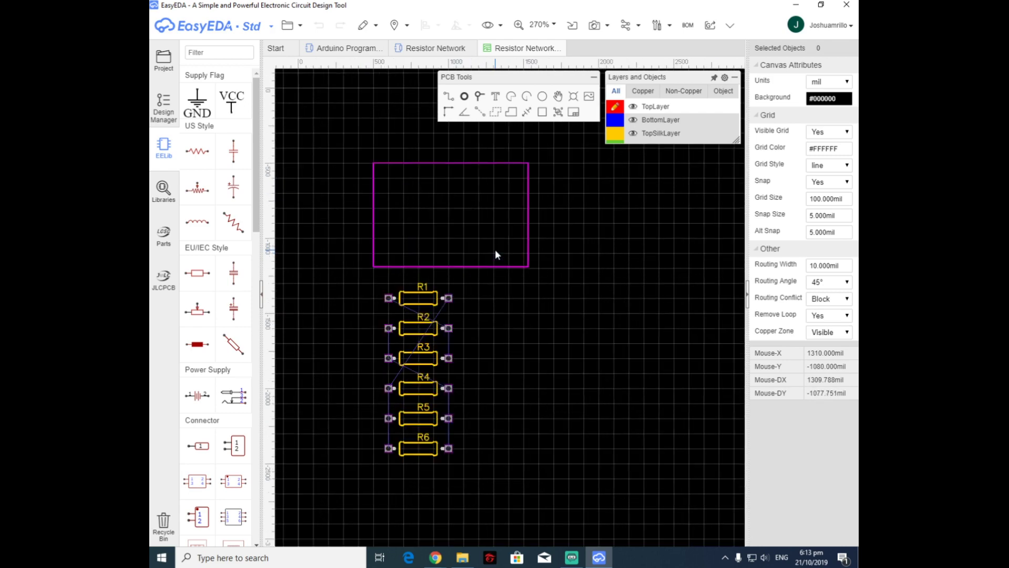
# Delete the default rectangular board outline above the resistors.
pyautogui.scroll(-1, 522, 205)
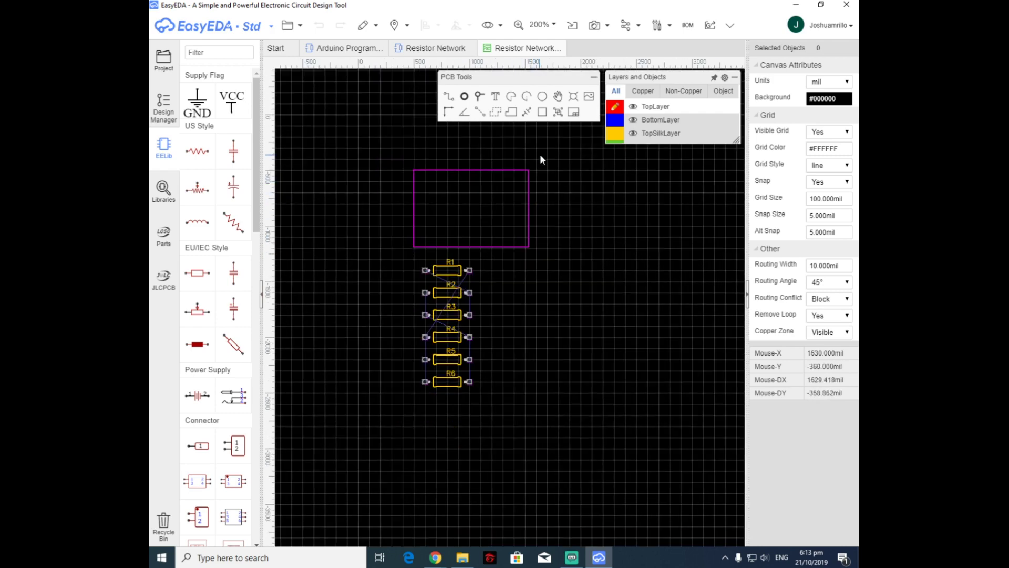
pyautogui.moveTo(540, 154); pyautogui.dragTo(401, 253)
pyautogui.press('Delete')
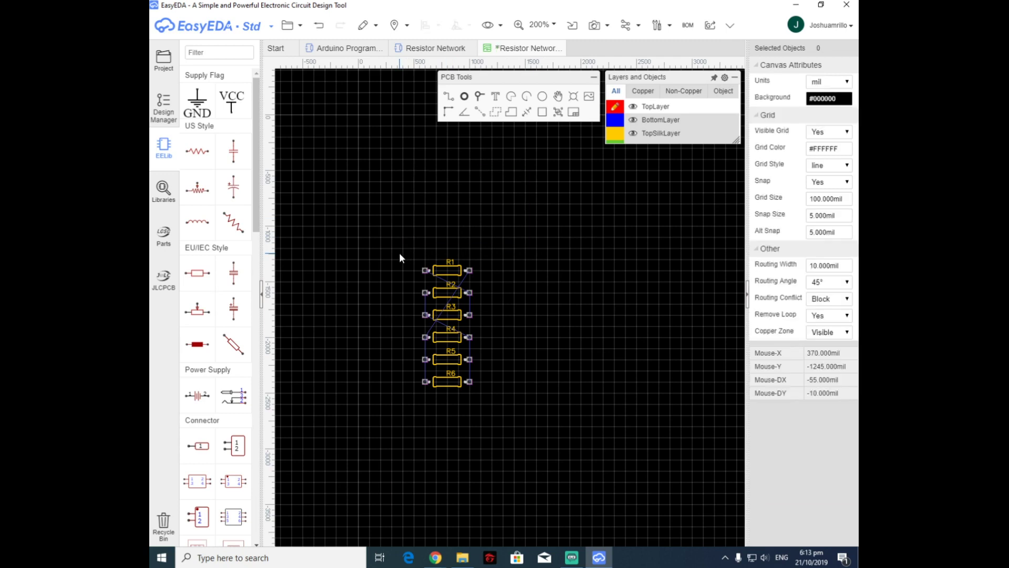
# Move R1, R2 and R3 out of the stack and rotate them upright, side by side in a row above R4.
pyautogui.scroll(2, 462, 245)
pyautogui.moveTo(474, 308); pyautogui.dragTo(542, 238)
pyautogui.press('space')
pyautogui.moveTo(478, 347); pyautogui.dragTo(572, 232)
pyautogui.press('space')
pyautogui.press('space')
pyautogui.press('space')
pyautogui.moveTo(475, 389); pyautogui.dragTo(590, 224)
pyautogui.press('space')
pyautogui.press('space')
pyautogui.press('space')
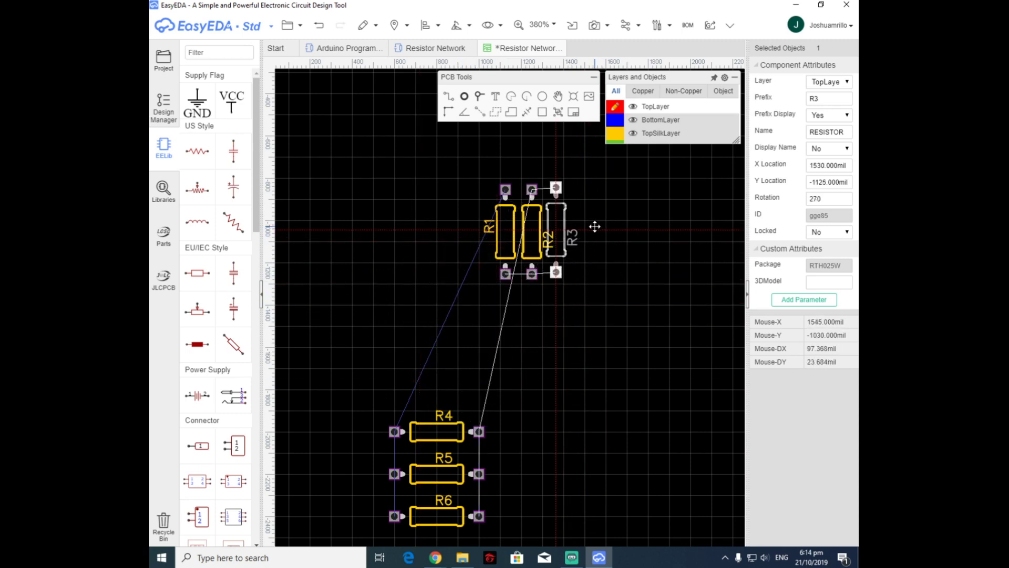
# Move the R1, R2 and R3 labels inside their resistor outlines and shift R3 closer to R2.
pyautogui.scroll(2, 590, 223)
pyautogui.moveTo(529, 233); pyautogui.dragTo(507, 238)
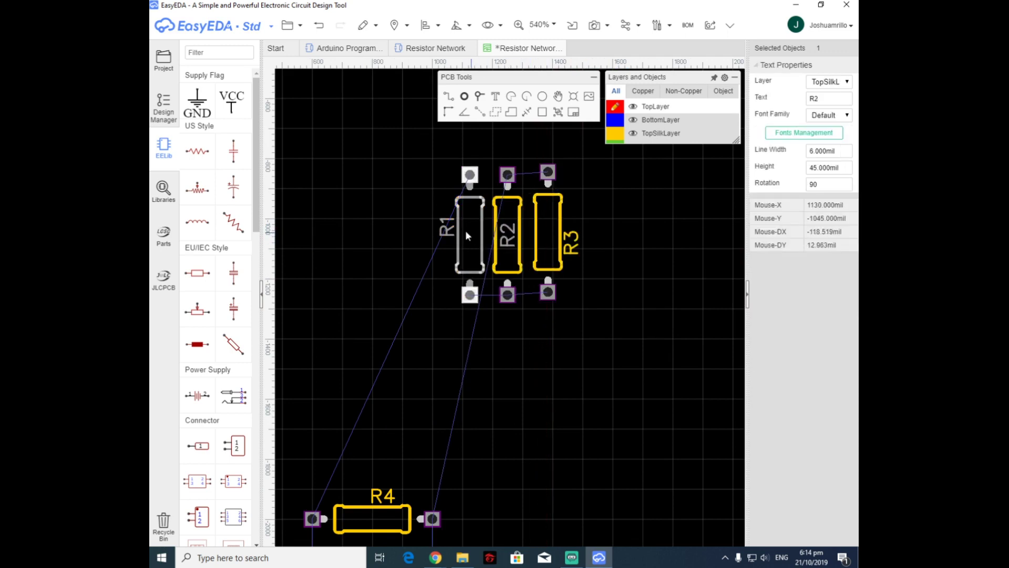
pyautogui.moveTo(447, 227); pyautogui.dragTo(469, 235)
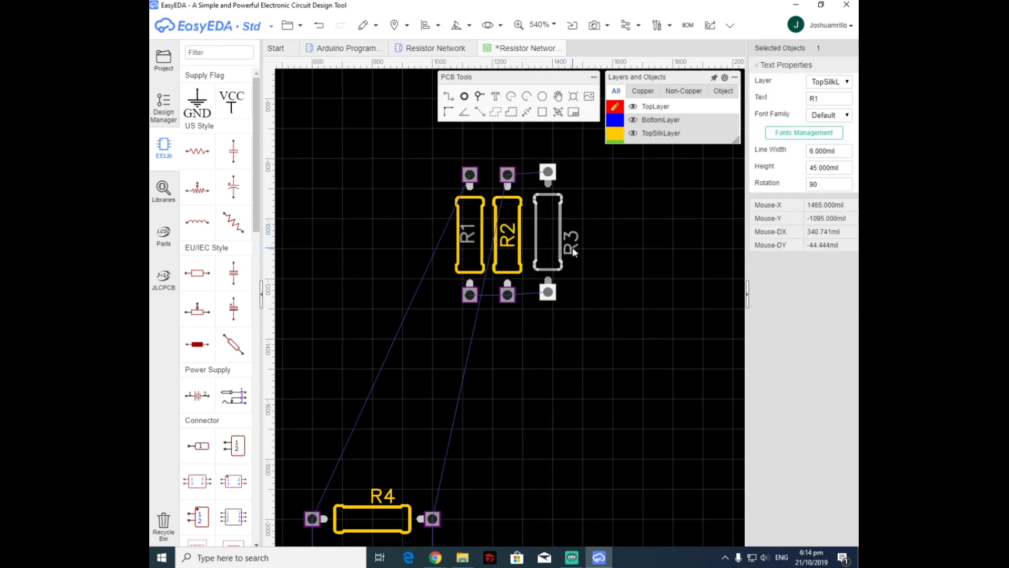
pyautogui.moveTo(573, 248); pyautogui.dragTo(549, 238)
pyautogui.moveTo(546, 195); pyautogui.dragTo(544, 173)
pyautogui.click(640, 248)
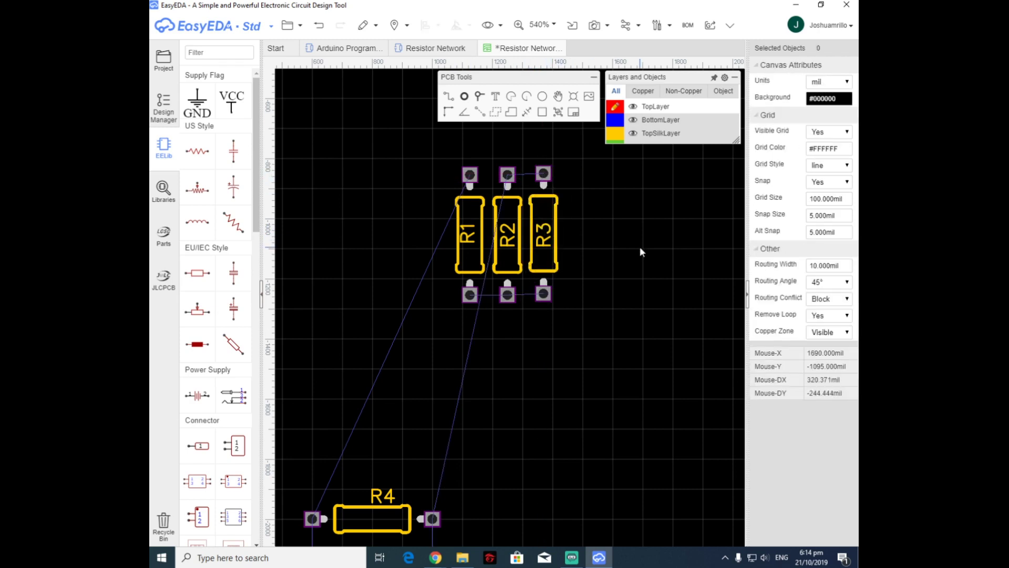
# Move R4 and R5 above the upright resistors, keeping them horizontal with R5 above R4.
pyautogui.scroll(-3, 485, 458)
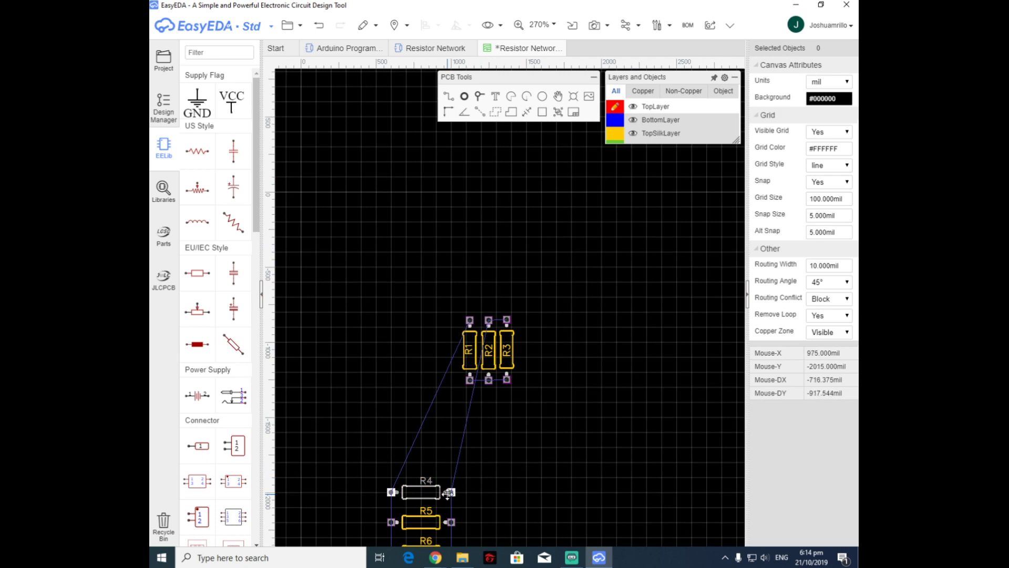
pyautogui.moveTo(447, 493); pyautogui.dragTo(525, 296)
pyautogui.scroll(-1, 525, 296)
pyautogui.scroll(1, 463, 475)
pyautogui.moveTo(463, 476); pyautogui.dragTo(490, 290)
# Move the R4 and R5 labels inside their resistor outlines.
pyautogui.scroll(2, 494, 231)
pyautogui.click(500, 227)
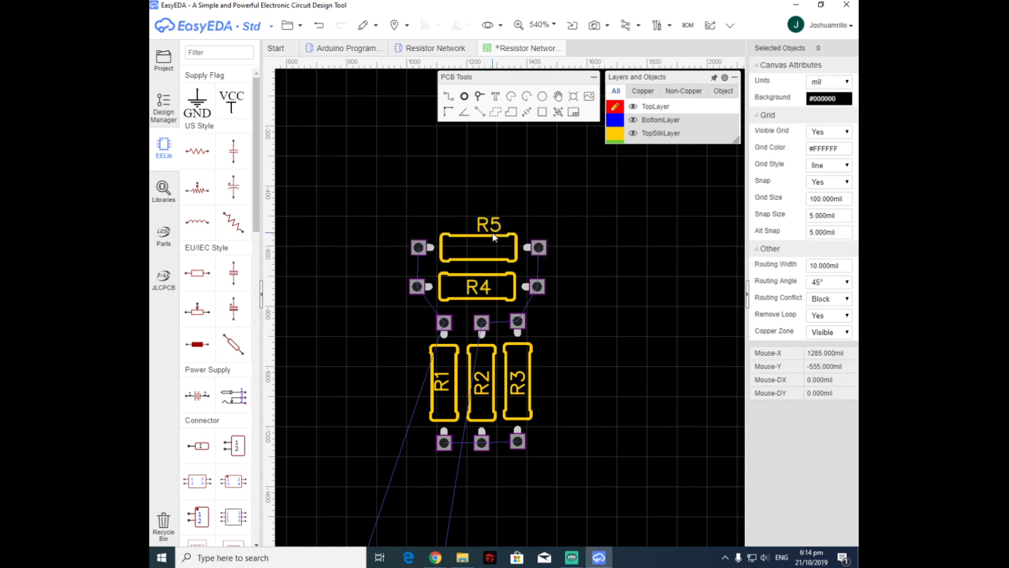
pyautogui.moveTo(499, 227); pyautogui.dragTo(489, 244)
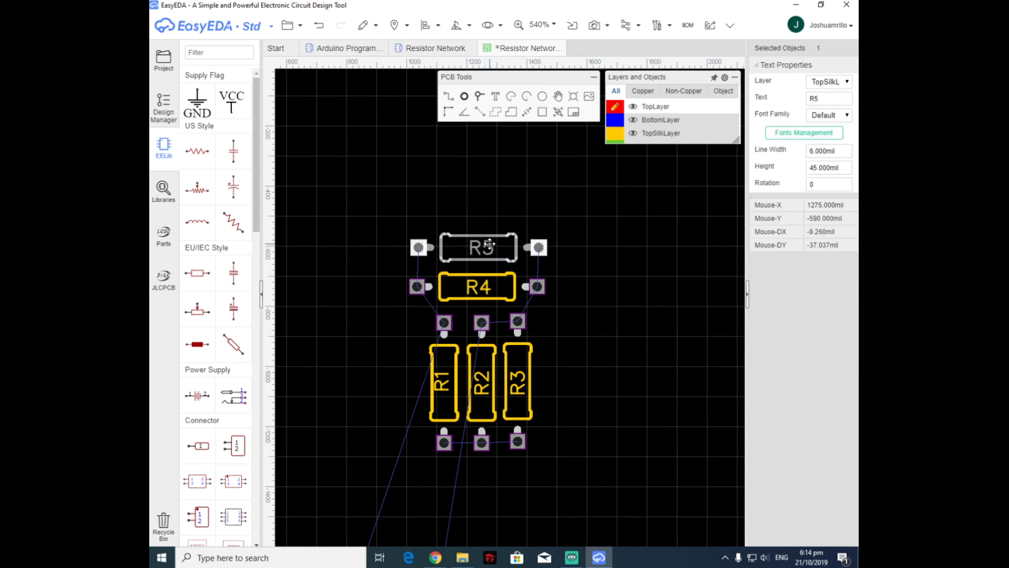
pyautogui.click(618, 289)
# Move R6 to the head of the layout, horizontally above R5.
pyautogui.scroll(-4, 618, 292)
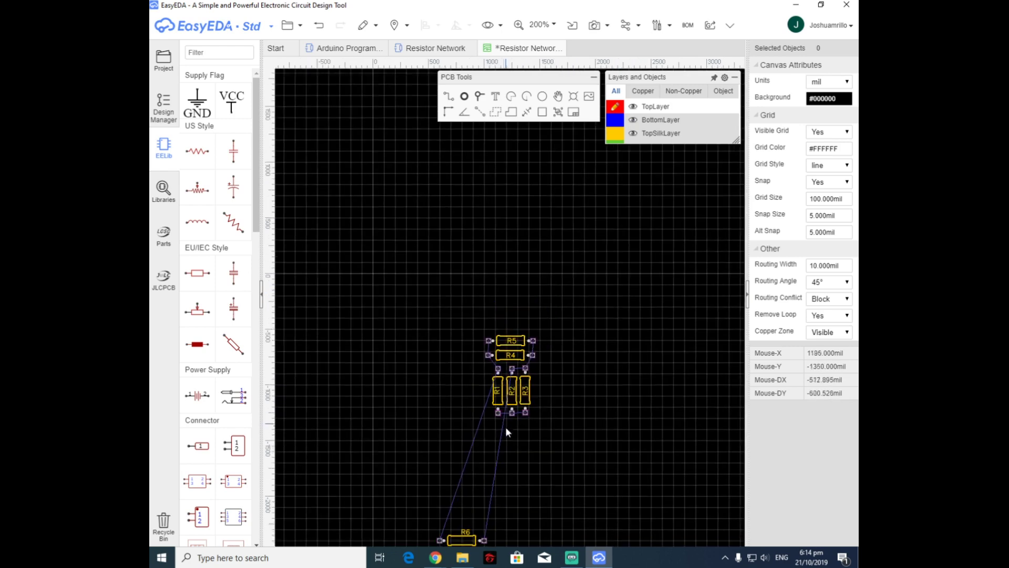
pyautogui.moveTo(481, 541); pyautogui.dragTo(532, 330)
pyautogui.scroll(3, 540, 347)
pyautogui.scroll(2, 540, 347)
pyautogui.scroll(-2, 591, 345)
pyautogui.scroll(4, 602, 288)
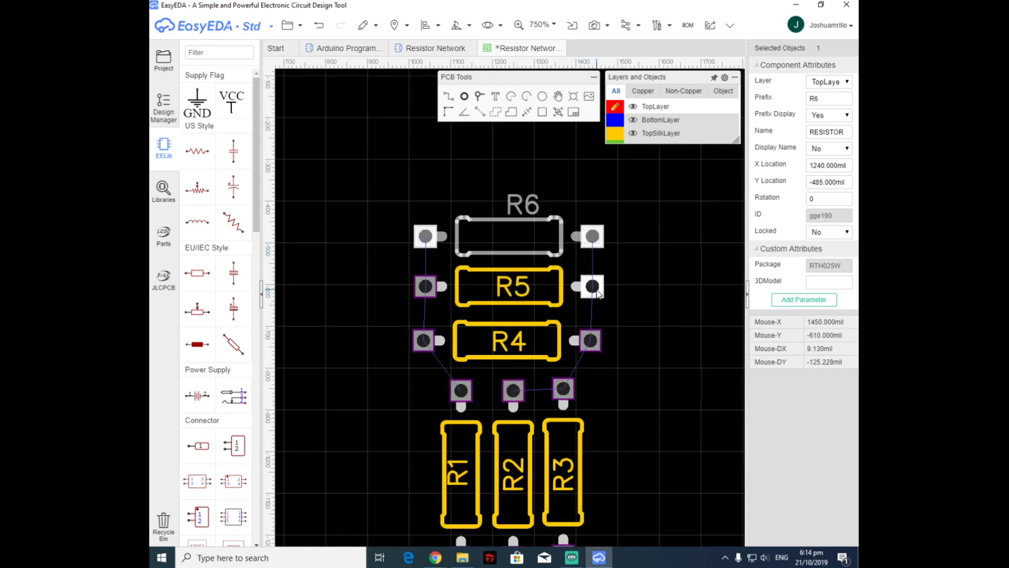
# Align the pads of R5 and R6 vertically with those of R4 and space the three resistors evenly.
pyautogui.moveTo(592, 286); pyautogui.dragTo(589, 293)
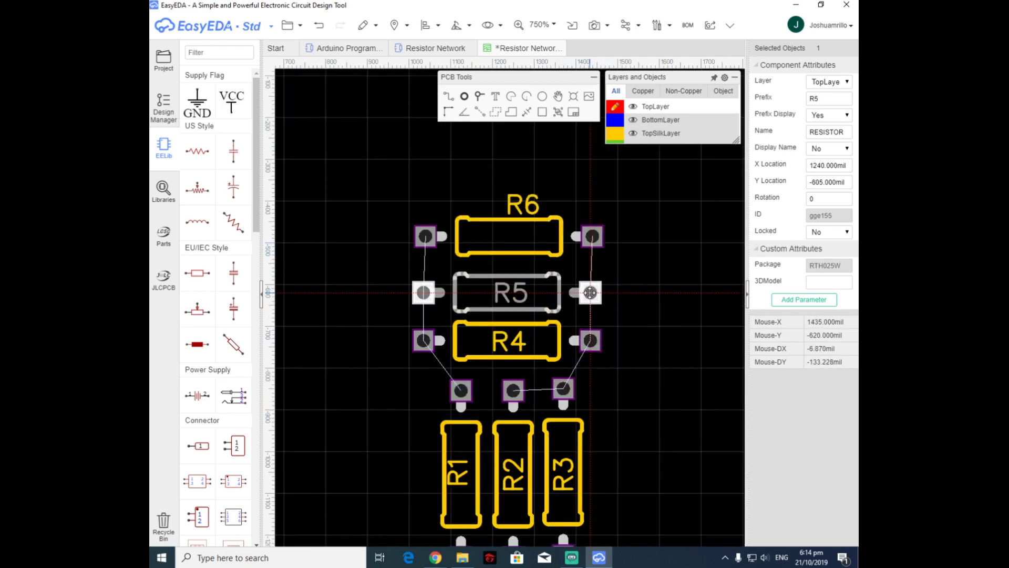
pyautogui.moveTo(592, 237); pyautogui.dragTo(590, 244)
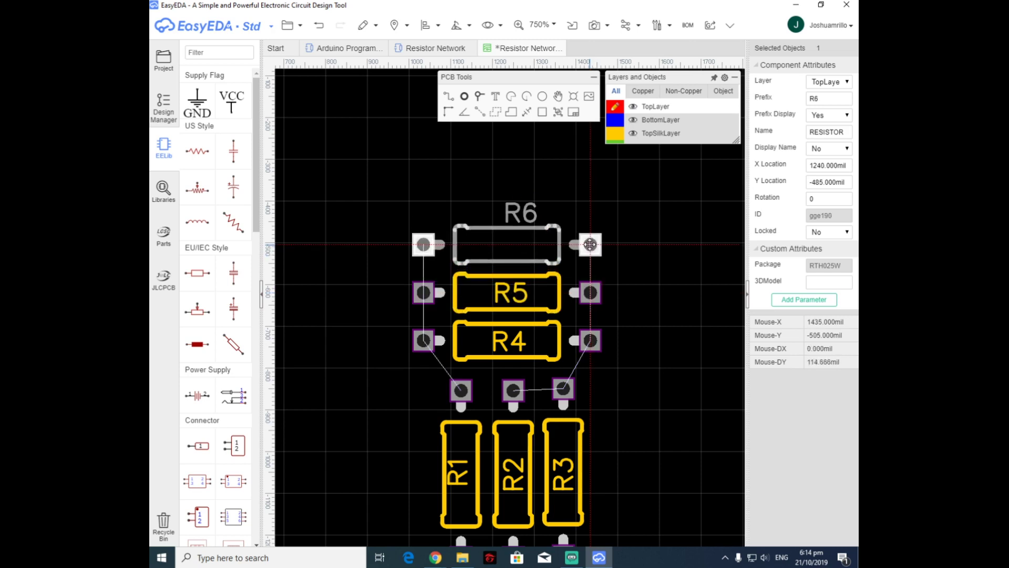
pyautogui.click(655, 277)
# Nudge R3, R2 and R1 so that their pads line up and the three upright resistors are evenly spaced.
pyautogui.scroll(1, 552, 407)
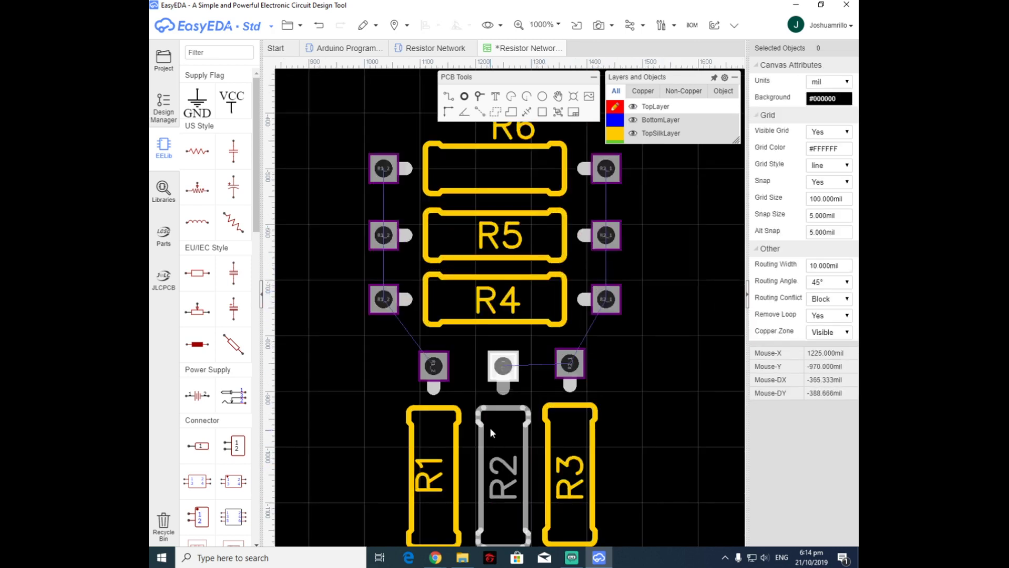
pyautogui.moveTo(569, 364)
pyautogui.mouseDown()
pyautogui.moveTo(556, 370)
pyautogui.moveTo(564, 365)
pyautogui.mouseUp()
pyautogui.moveTo(503, 365)
pyautogui.mouseDown()
pyautogui.moveTo(514, 365)
pyautogui.moveTo(499, 363)
pyautogui.mouseUp()
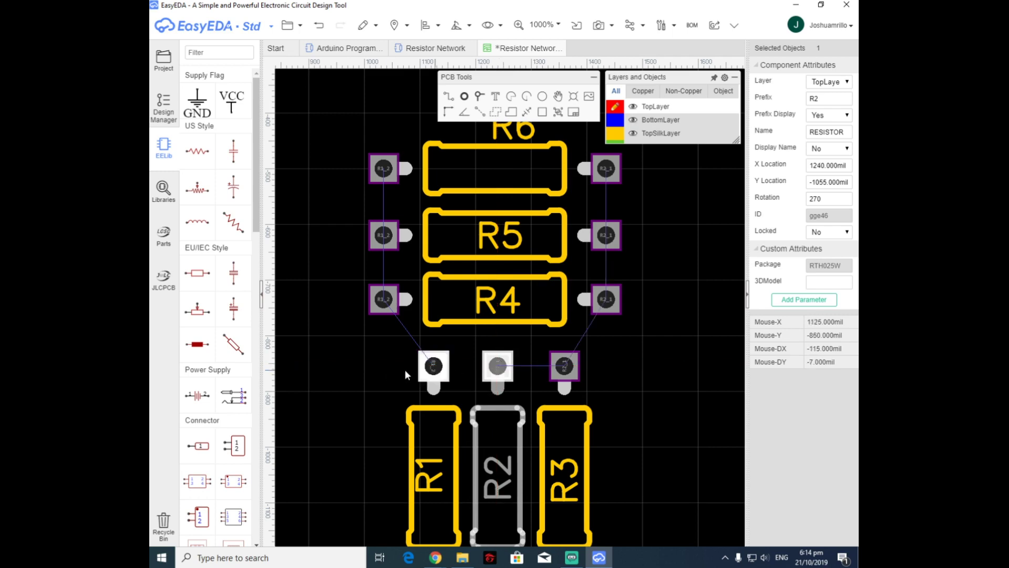
pyautogui.click(344, 391)
pyautogui.moveTo(434, 366); pyautogui.dragTo(431, 366)
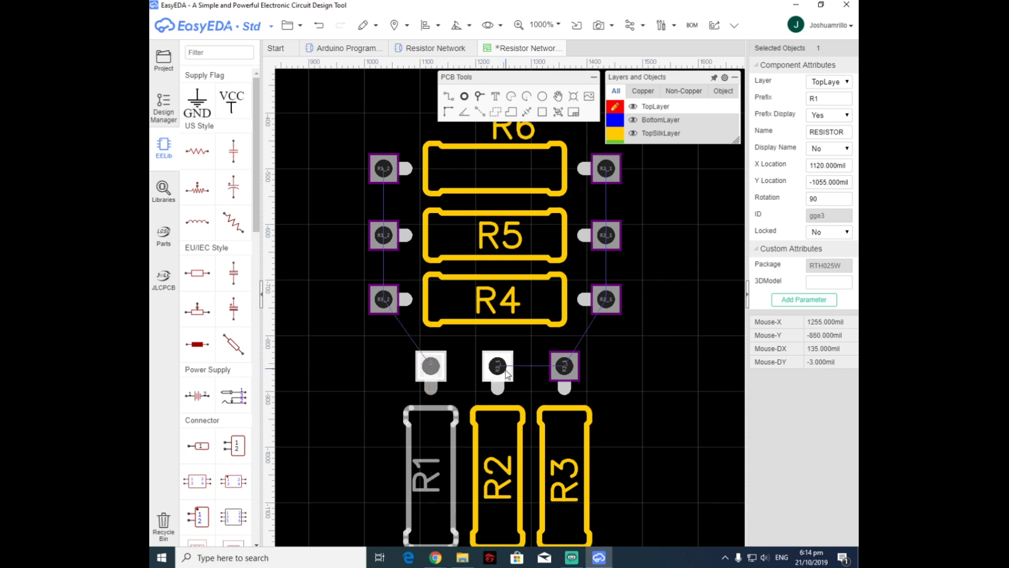
pyautogui.click(678, 367)
# Make BottomLayer the active layer for routing.
pyautogui.scroll(-1, 690, 368)
pyautogui.scroll(-2, 692, 367)
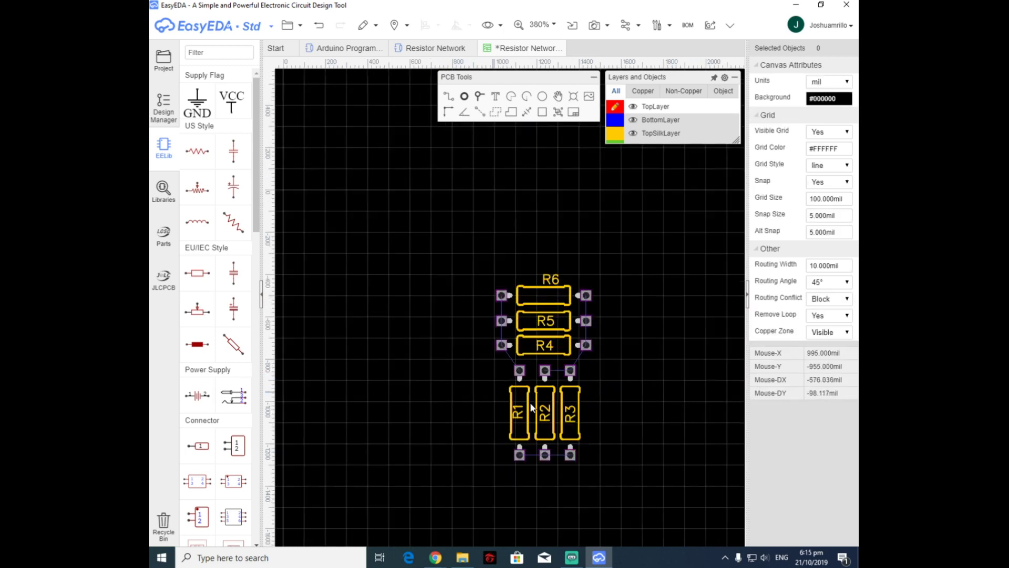
pyautogui.scroll(3, 585, 415)
pyautogui.scroll(-1, 578, 399)
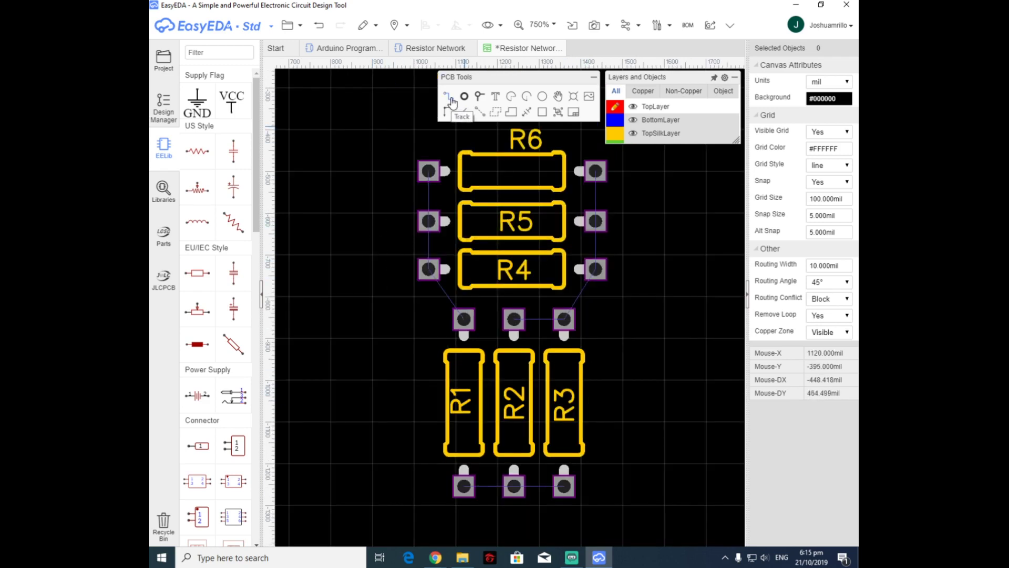
pyautogui.moveTo(629, 128)
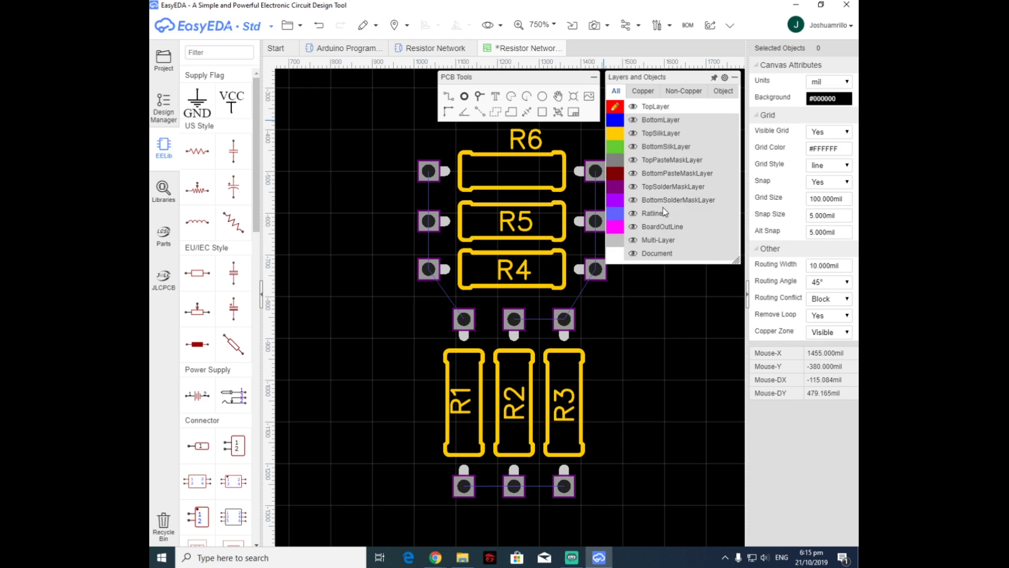
pyautogui.click(615, 121)
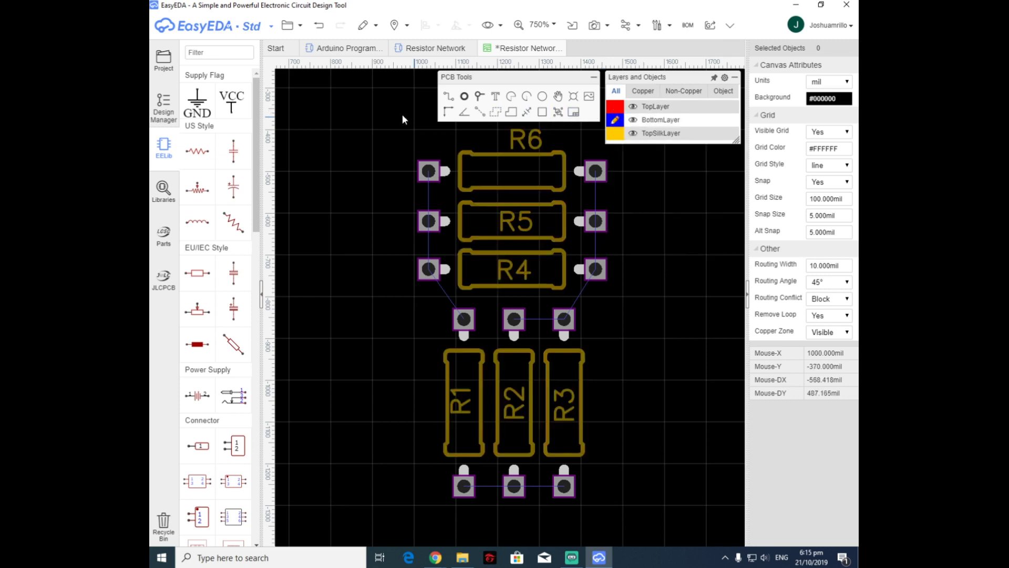
# Start the Track tool, set the canvas units to mm and the routing width to 1 mm.
pyautogui.click(448, 97)
pyautogui.click(826, 83)
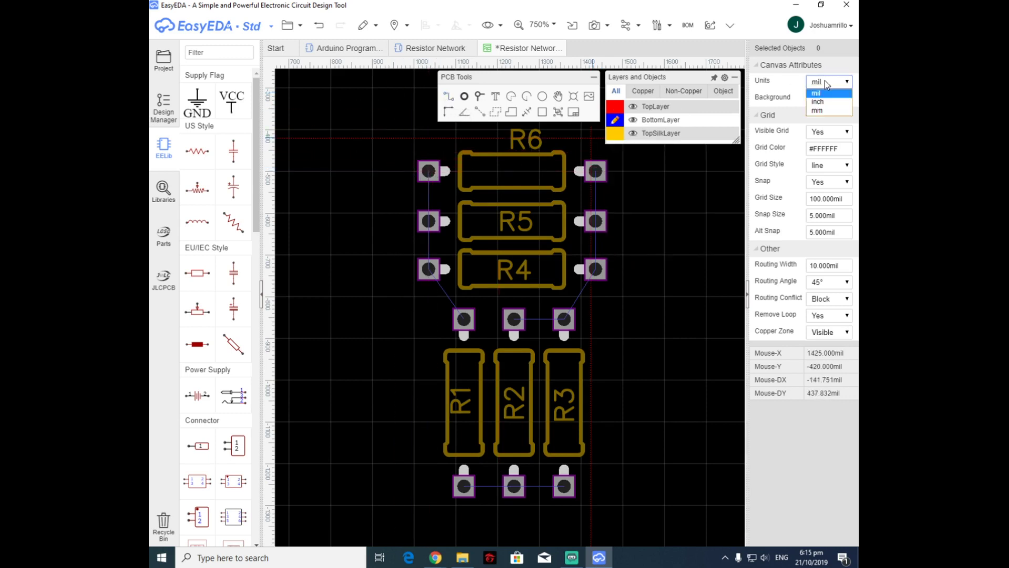
pyautogui.click(822, 110)
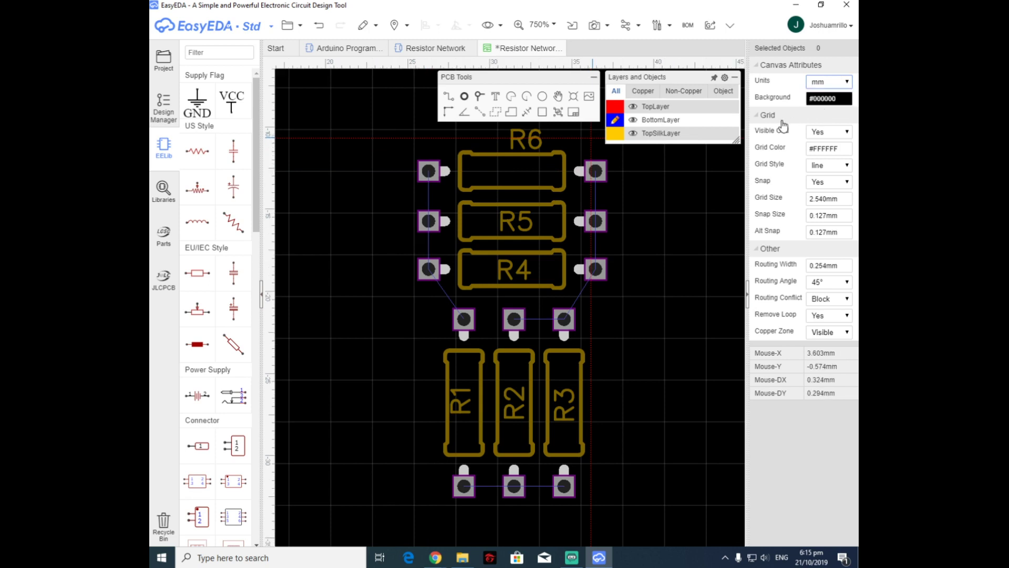
pyautogui.click(843, 265)
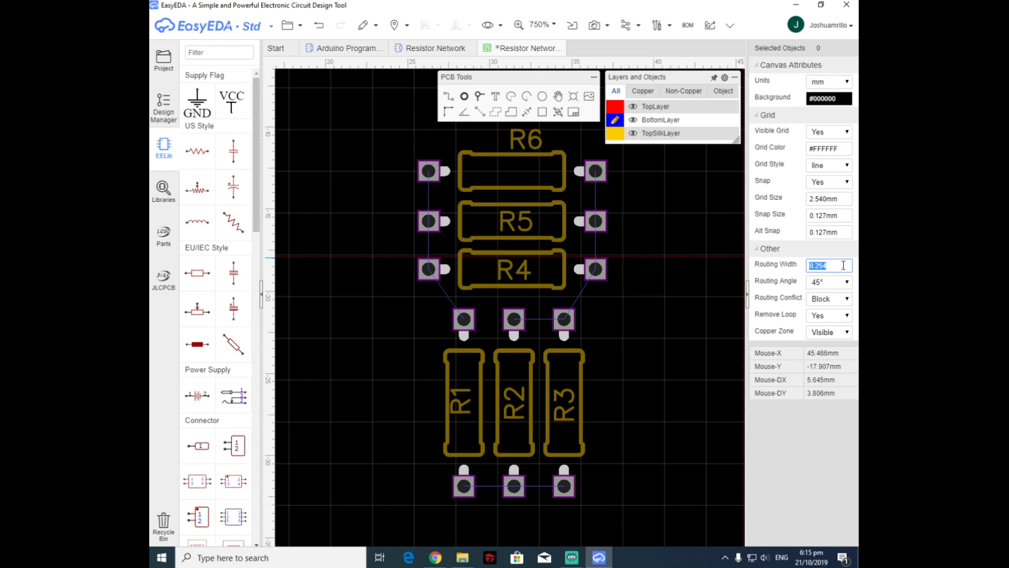
pyautogui.press('Return')
# Route a bottom-layer track joining the left pads of R6, R5 and R4 to the upper pad of R1.
pyautogui.click(434, 172)
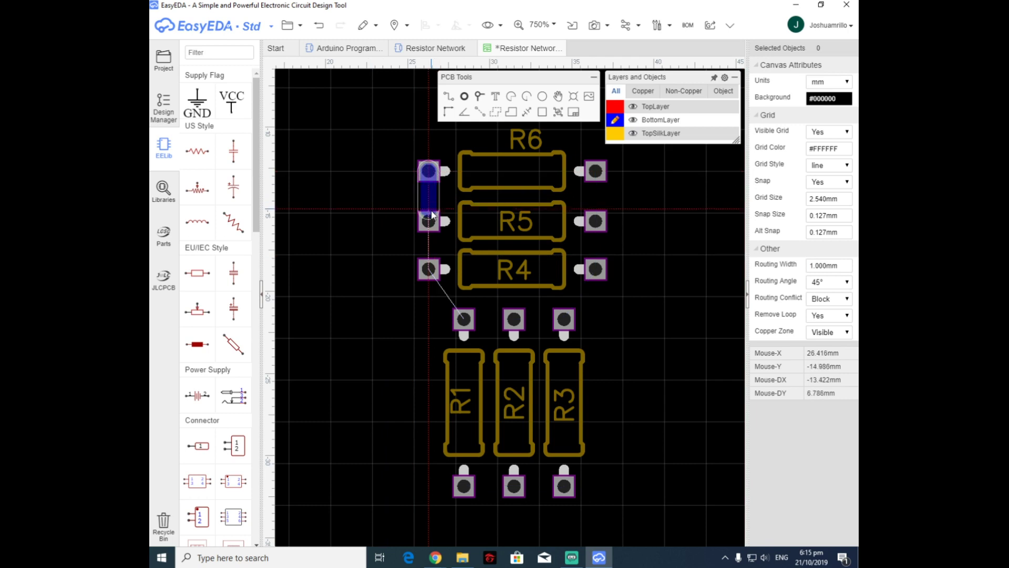
pyautogui.click(429, 221)
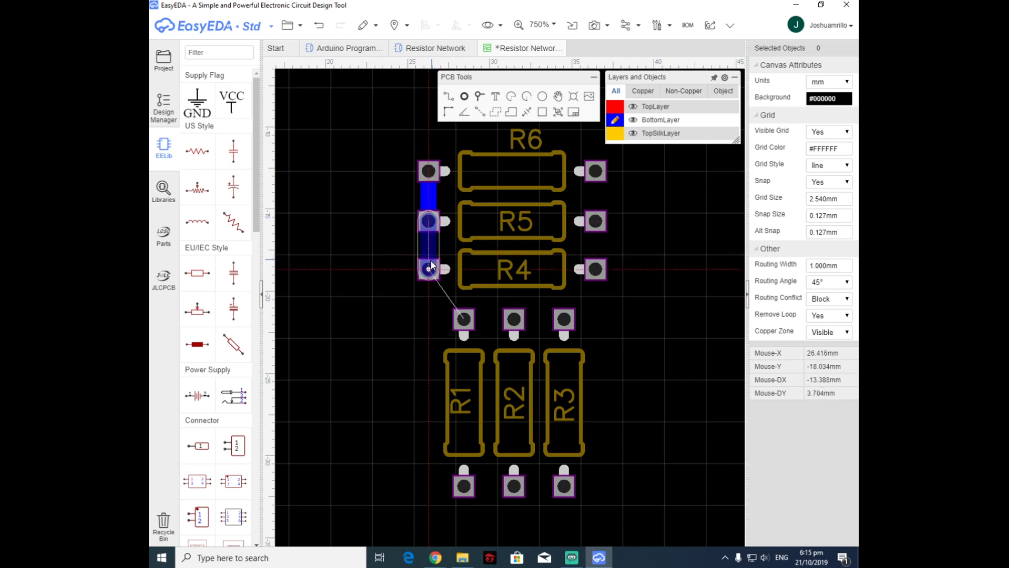
pyautogui.click(429, 269)
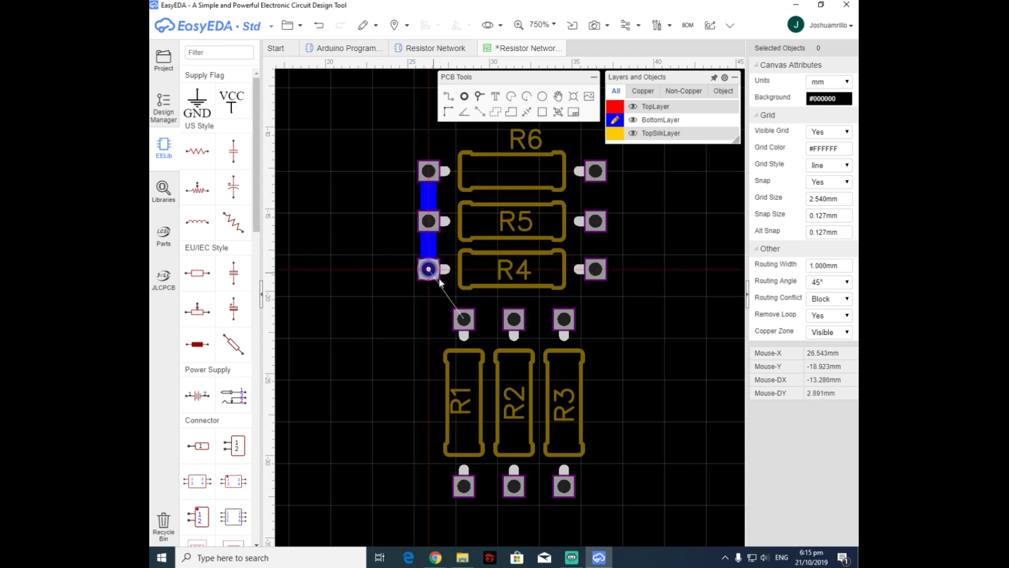
pyautogui.click(462, 321)
pyautogui.press('Escape')
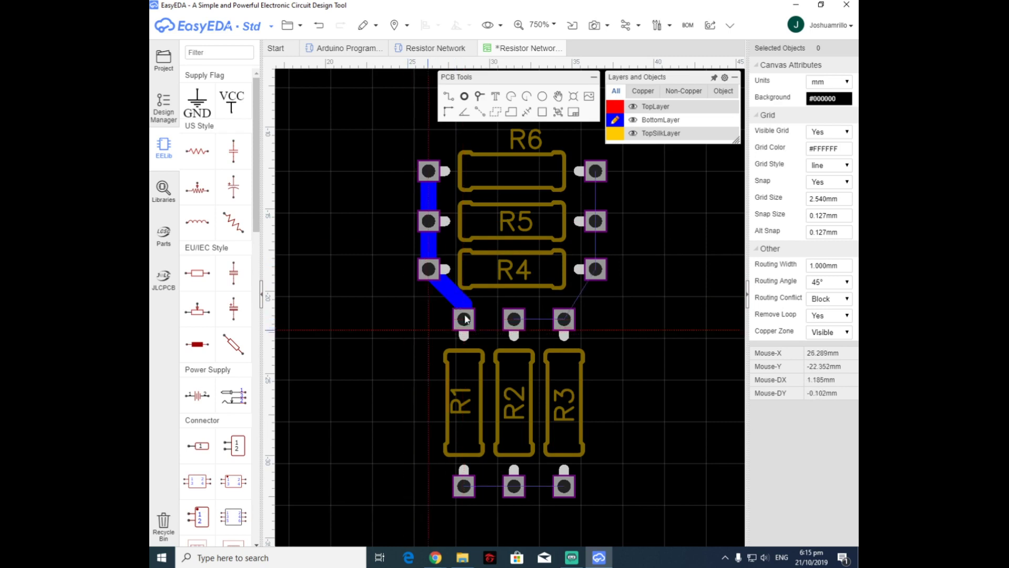
# Route a bottom-layer track from the right pads of R6, R5 and R4 through R3's upper pad to R2's upper pad.
pyautogui.click(596, 173)
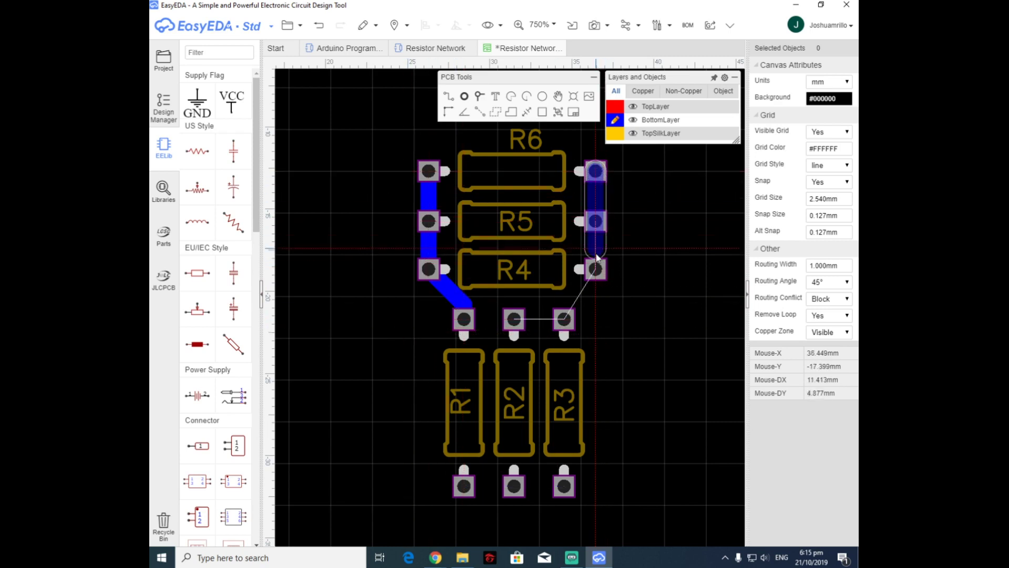
pyautogui.click(595, 270)
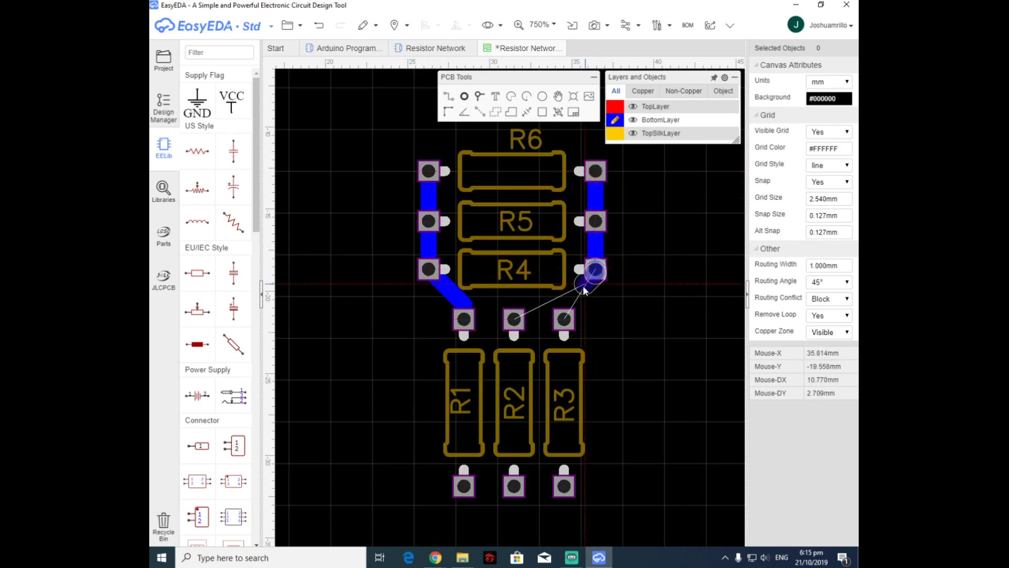
pyautogui.click(564, 319)
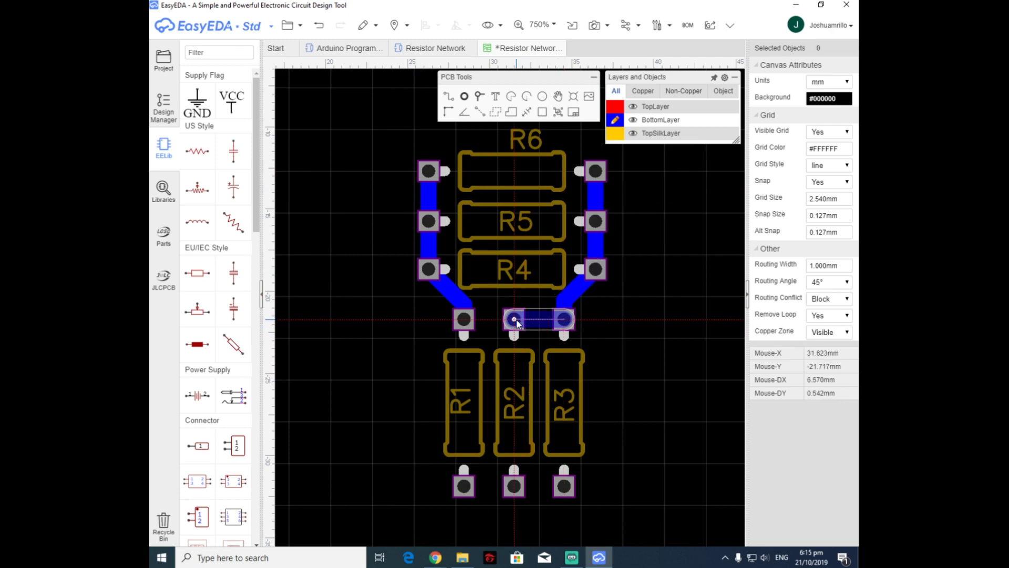
pyautogui.click(515, 319)
pyautogui.press('Escape')
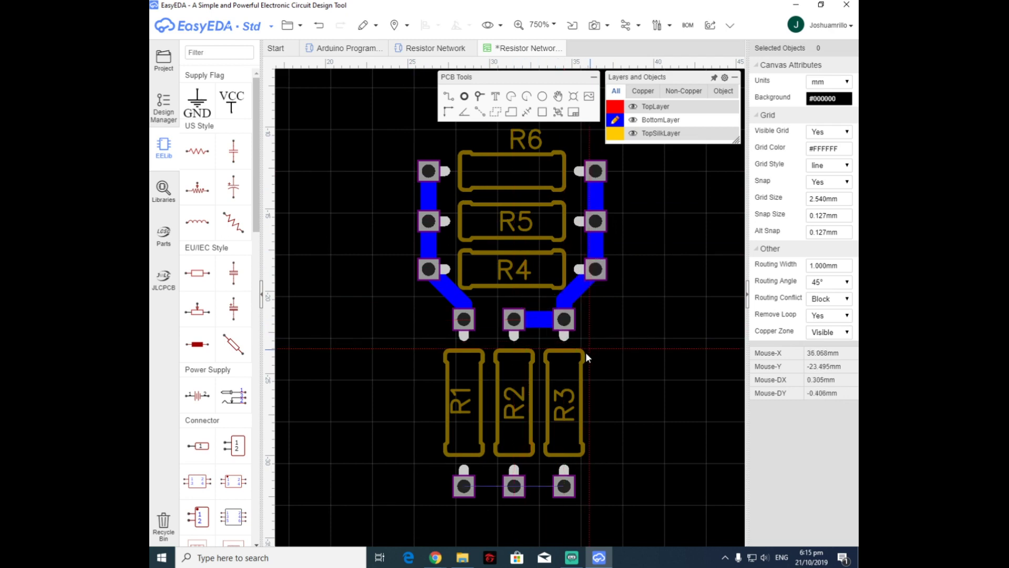
# Route a straight bottom-layer track connecting the lower pads of R1, R2 and R3.
pyautogui.click(464, 486)
pyautogui.click(559, 489)
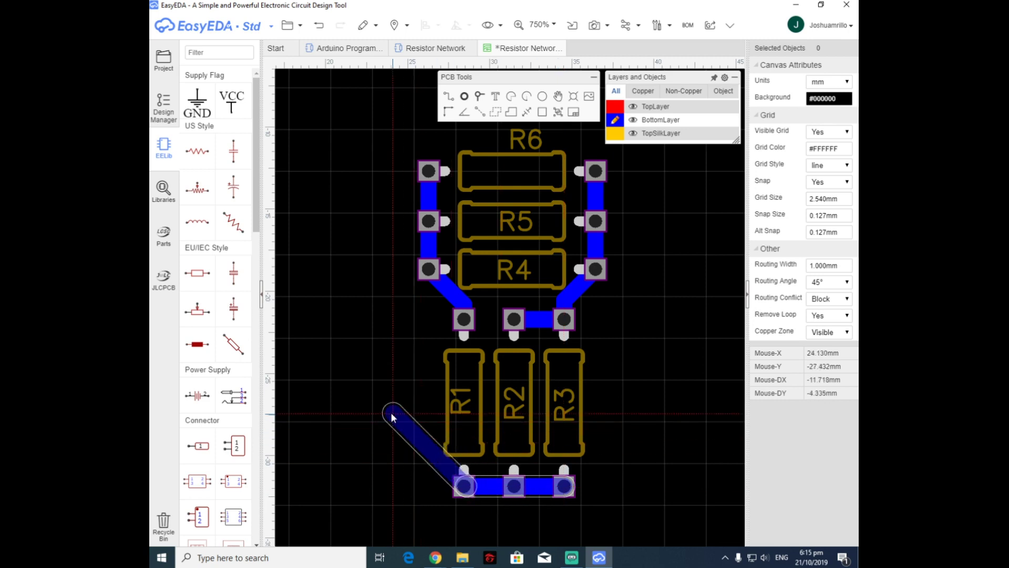
pyautogui.press('Escape')
# Move the R6 label inside its resistor outline.
pyautogui.scroll(-2, 421, 383)
pyautogui.scroll(-2, 531, 349)
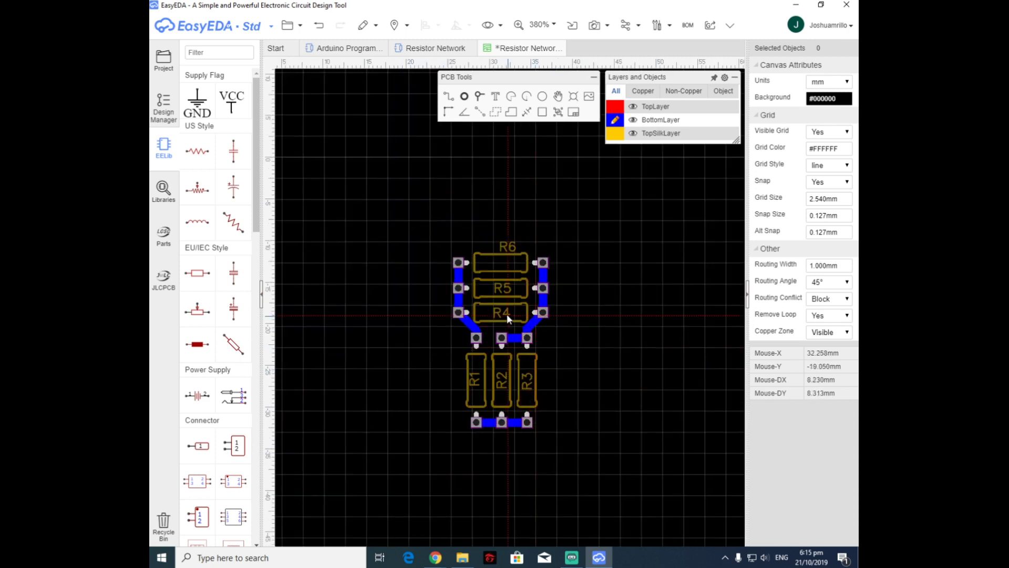
pyautogui.scroll(4, 511, 244)
pyautogui.moveTo(513, 244); pyautogui.dragTo(508, 270)
pyautogui.click(590, 199)
pyautogui.scroll(-1, 590, 200)
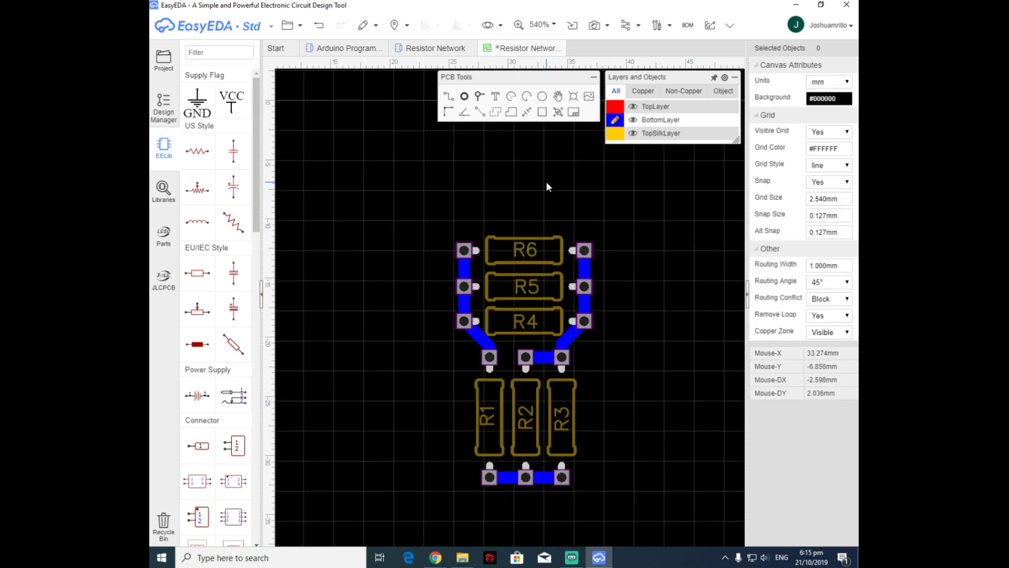
# Place a bottom-layer text above R6, set its font to NotoSans, and change its content to "Resistor Network".
pyautogui.click(494, 104)
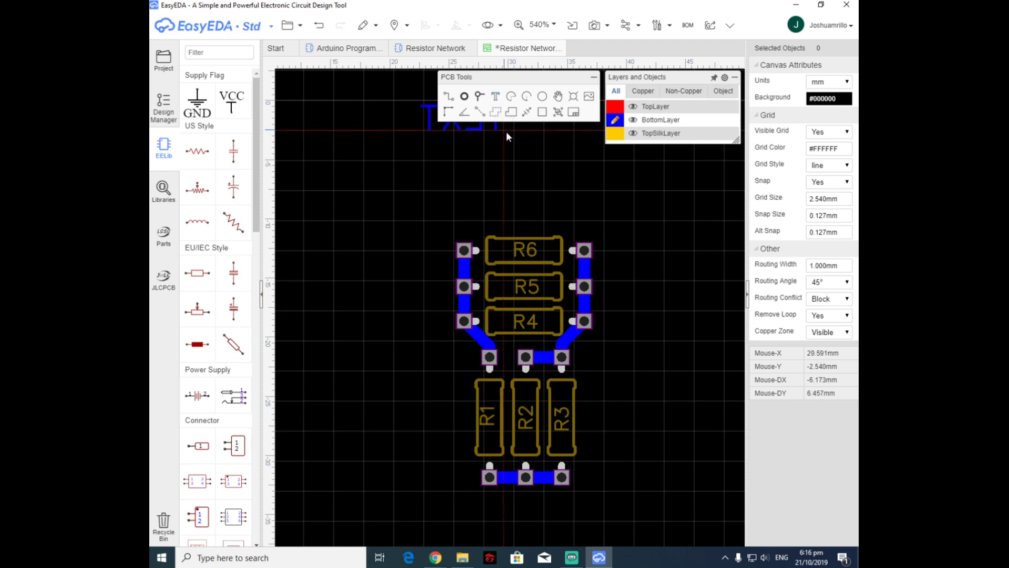
pyautogui.click(564, 206)
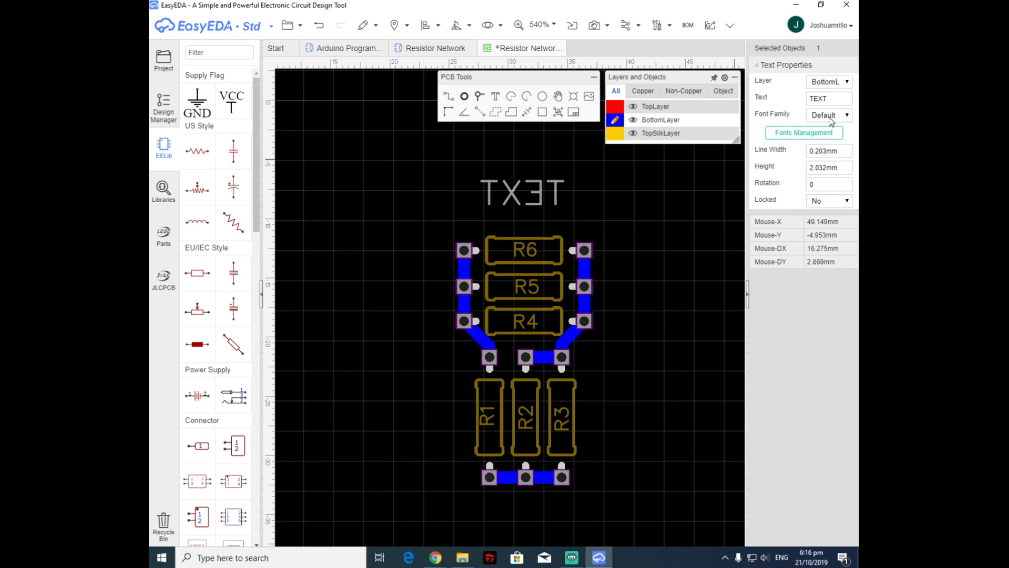
pyautogui.click(832, 116)
pyautogui.click(818, 144)
pyautogui.doubleClick(558, 194)
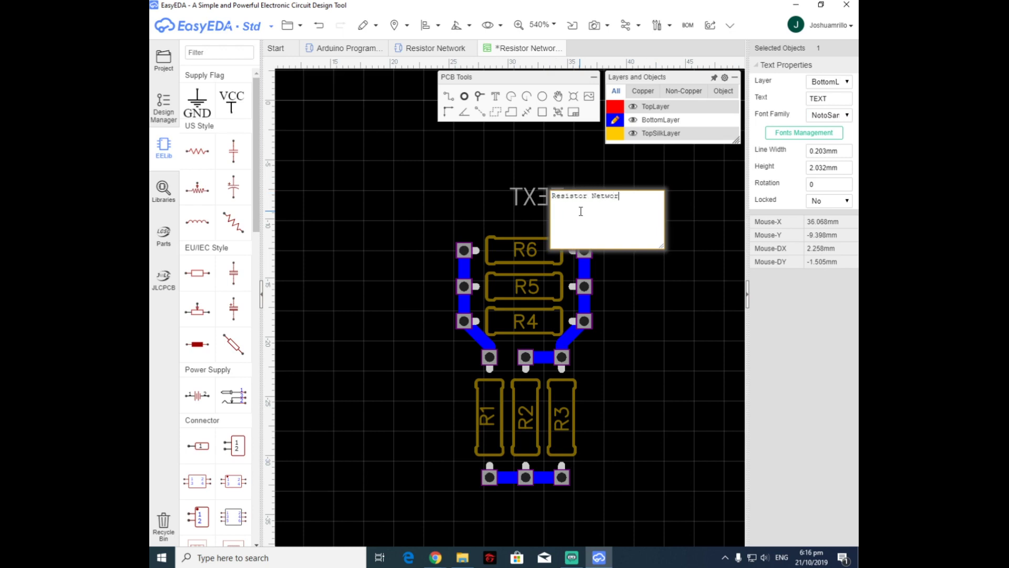
pyautogui.press('Return')
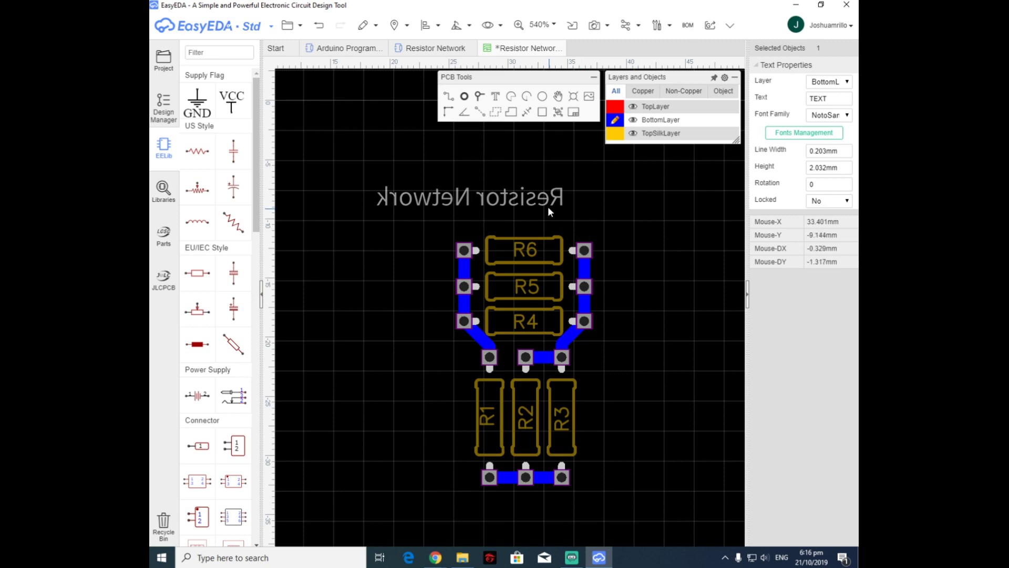
# Rotate the "Resistor Network" text vertically and place it alongside the right pads of the resistors.
pyautogui.moveTo(548, 196); pyautogui.dragTo(606, 259)
pyautogui.press('space')
pyautogui.click(651, 245)
pyautogui.scroll(-2, 650, 231)
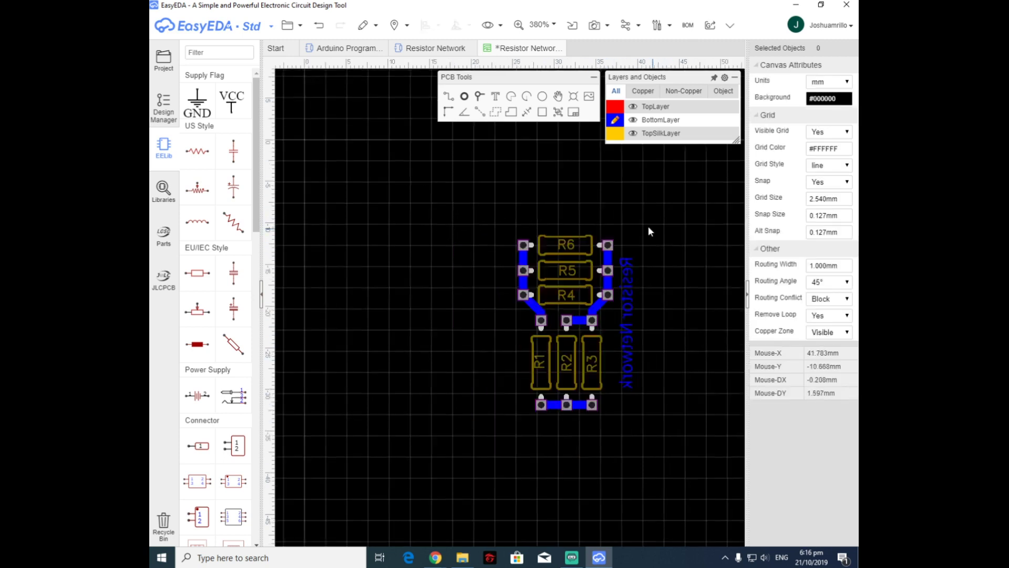
pyautogui.scroll(3, 619, 301)
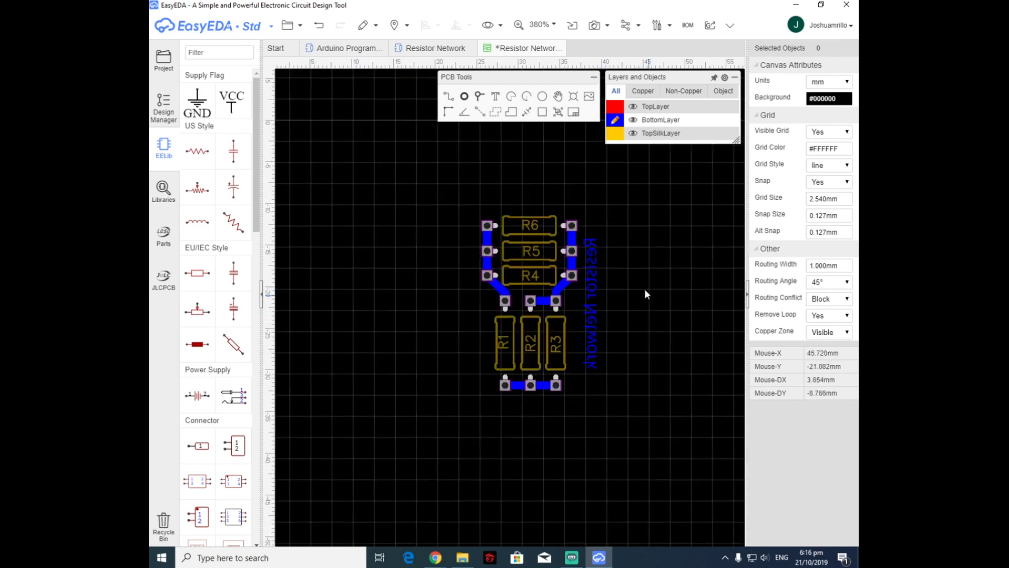
pyautogui.scroll(-3, 491, 295)
pyautogui.scroll(5, 582, 282)
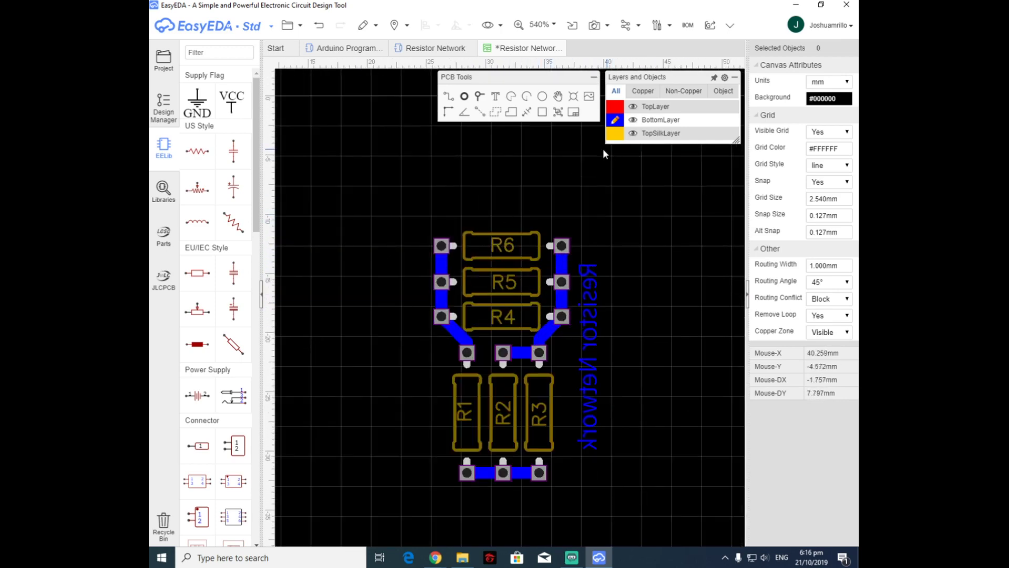
# Draw the board outline's upper edge on the BoardOutLine layer, about 17 mm long and just above R6.
pyautogui.moveTo(637, 119)
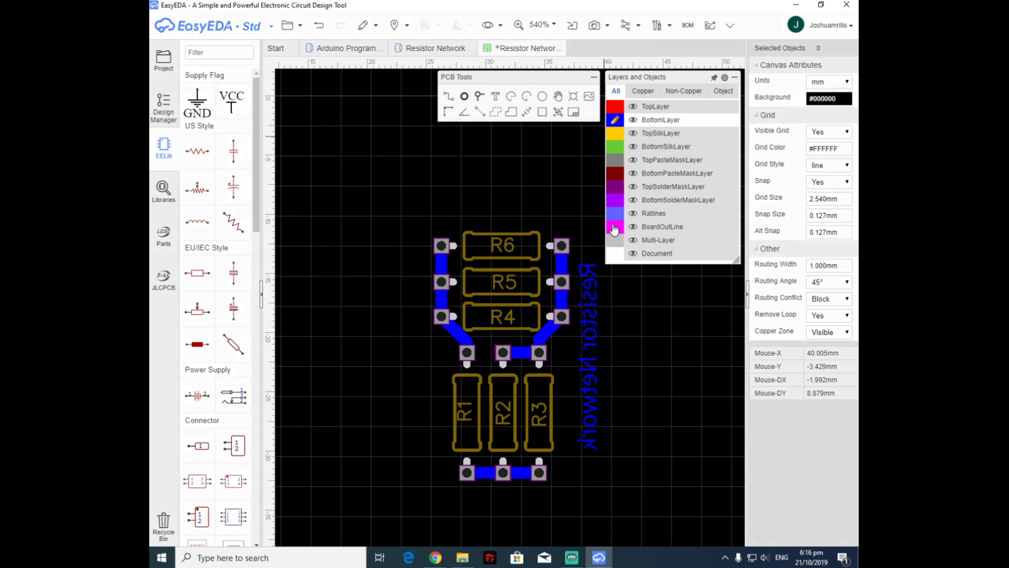
pyautogui.click(614, 230)
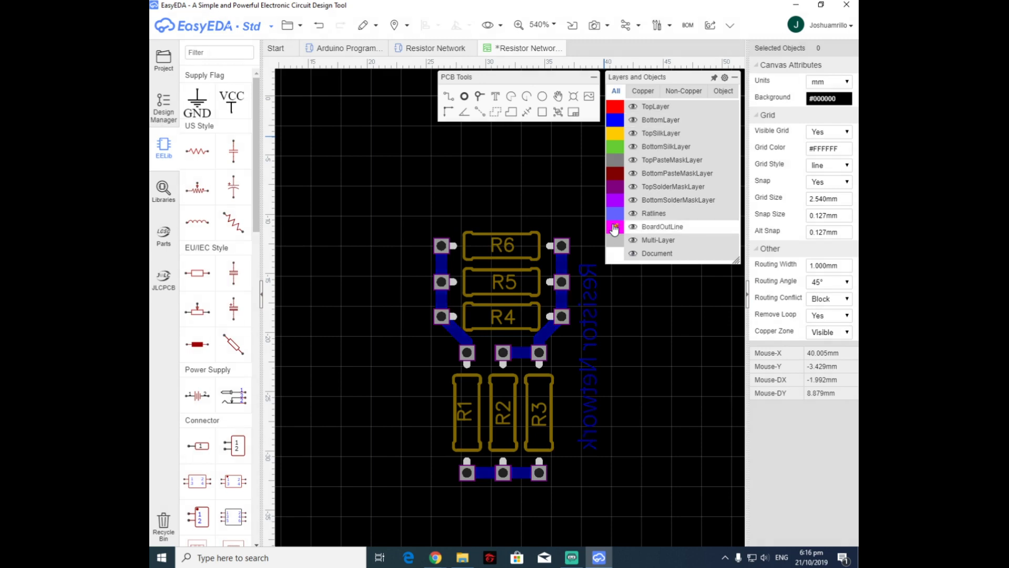
pyautogui.click(448, 97)
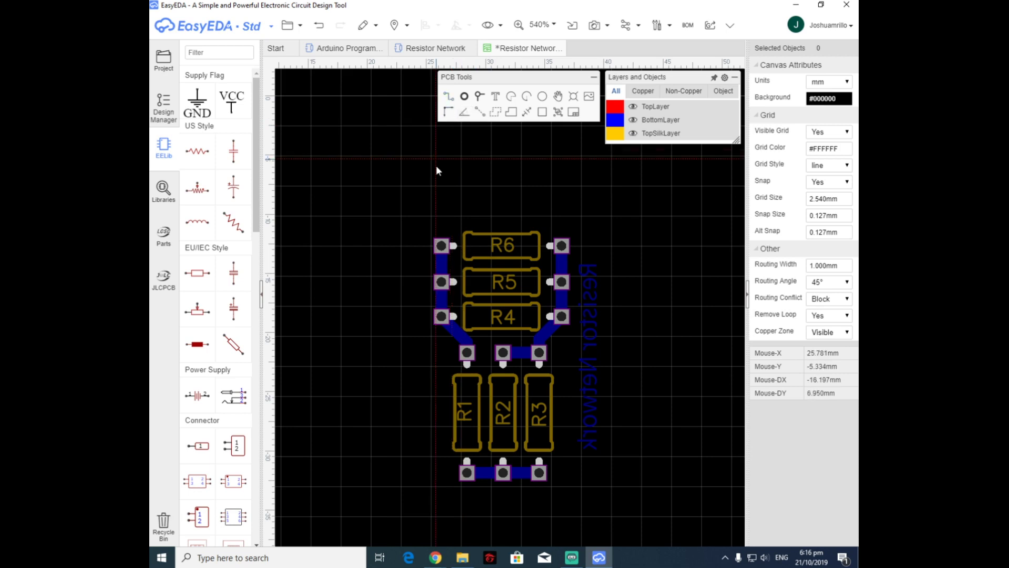
pyautogui.scroll(1, 493, 216)
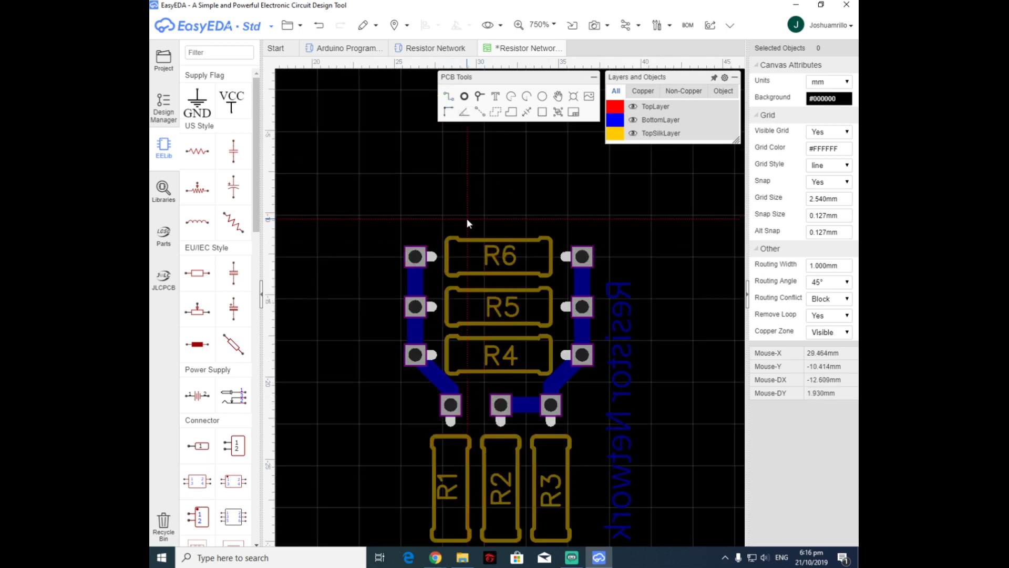
pyautogui.scroll(-1, 466, 218)
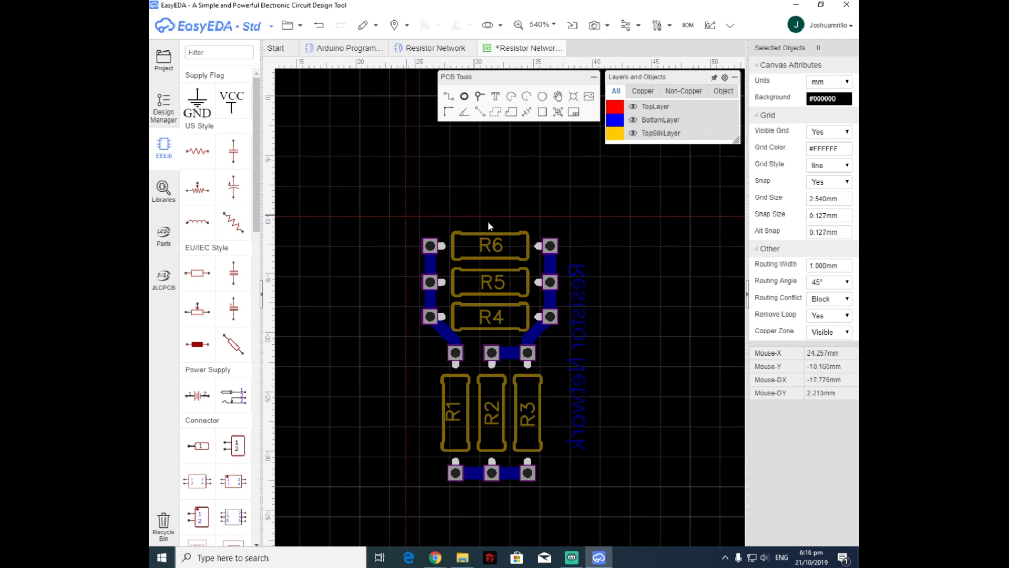
pyautogui.click(602, 218)
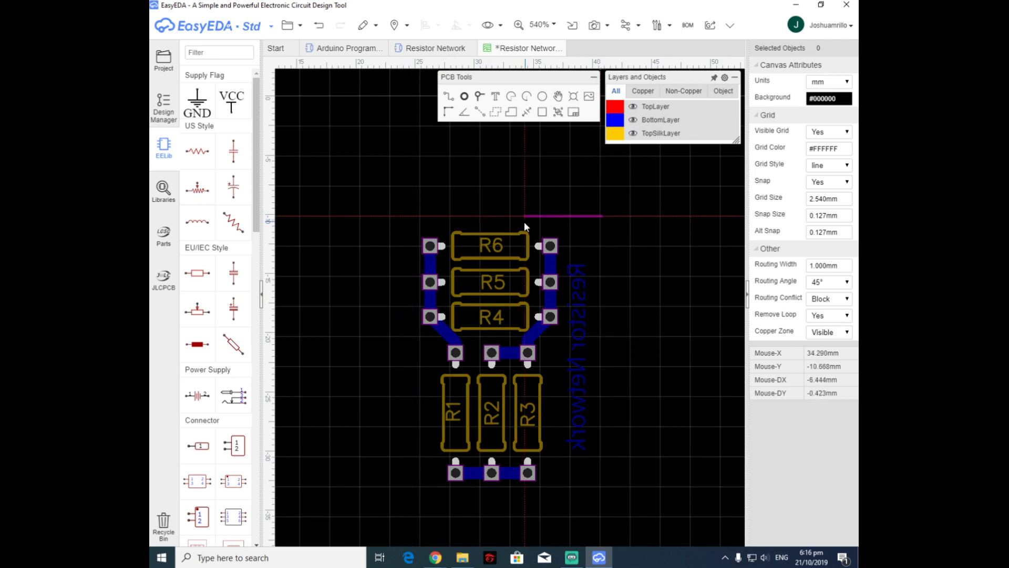
pyautogui.click(399, 216)
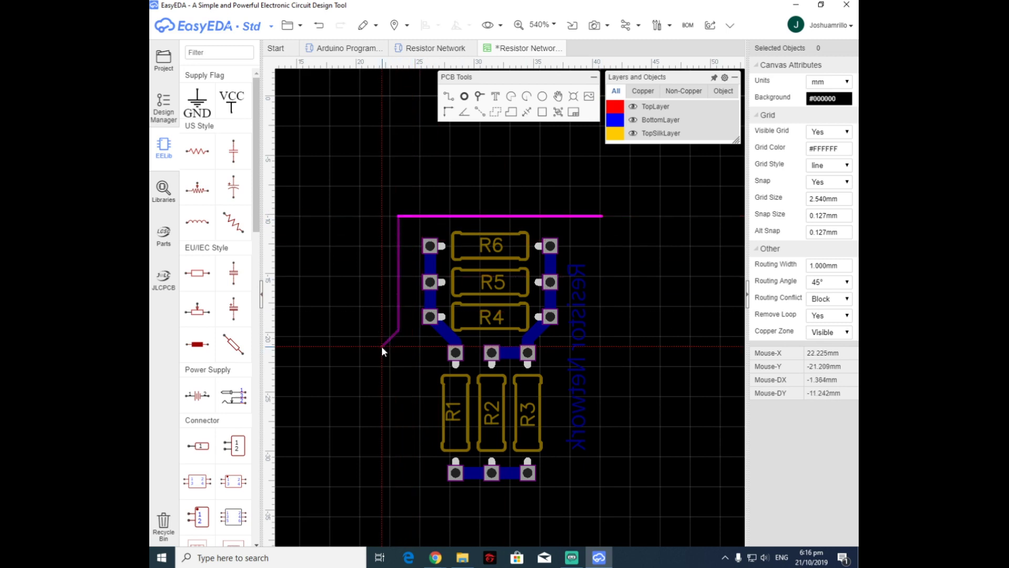
# Continue the board outline around the resistors and text, about 25 mm tall with angled lower corners, and close it at its starting point.
pyautogui.scroll(-2, 415, 413)
pyautogui.scroll(3, 439, 472)
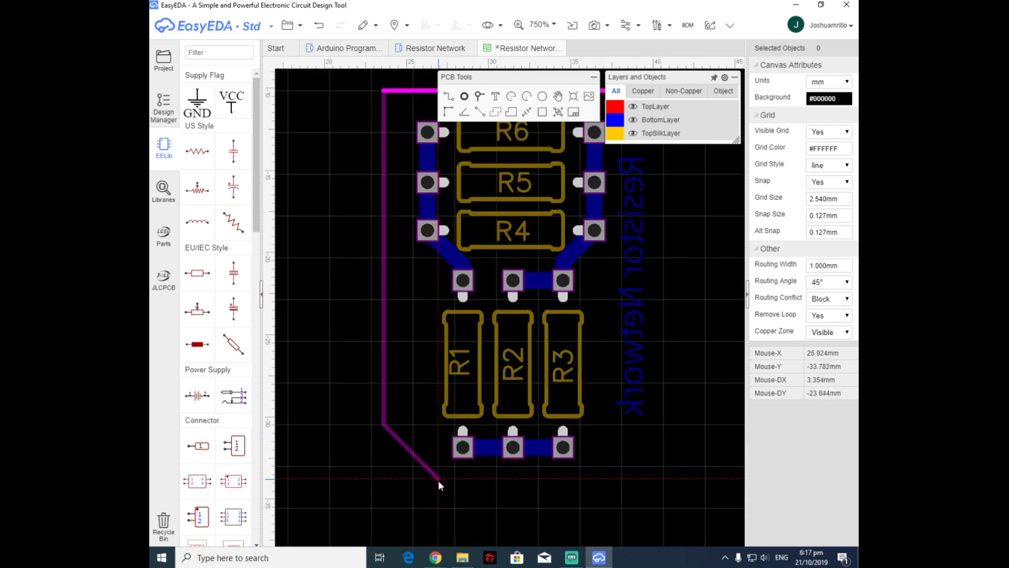
pyautogui.scroll(-1, 437, 481)
pyautogui.click(438, 500)
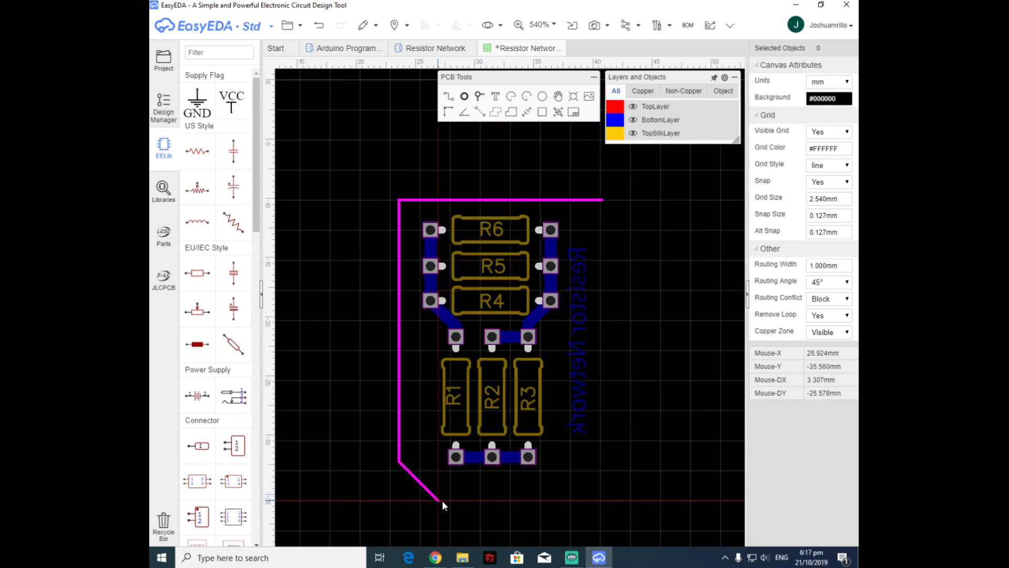
pyautogui.click(548, 491)
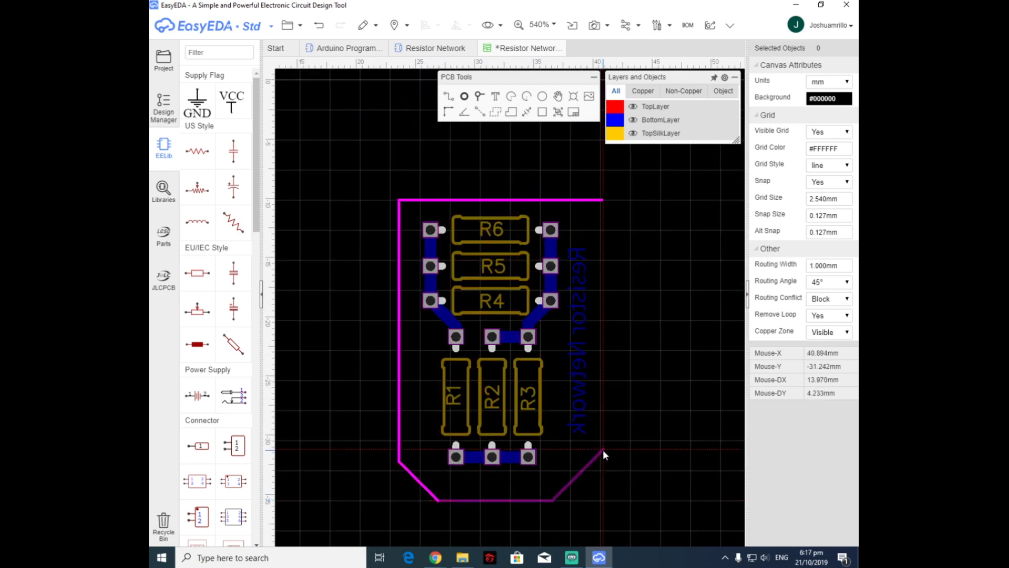
pyautogui.click(604, 449)
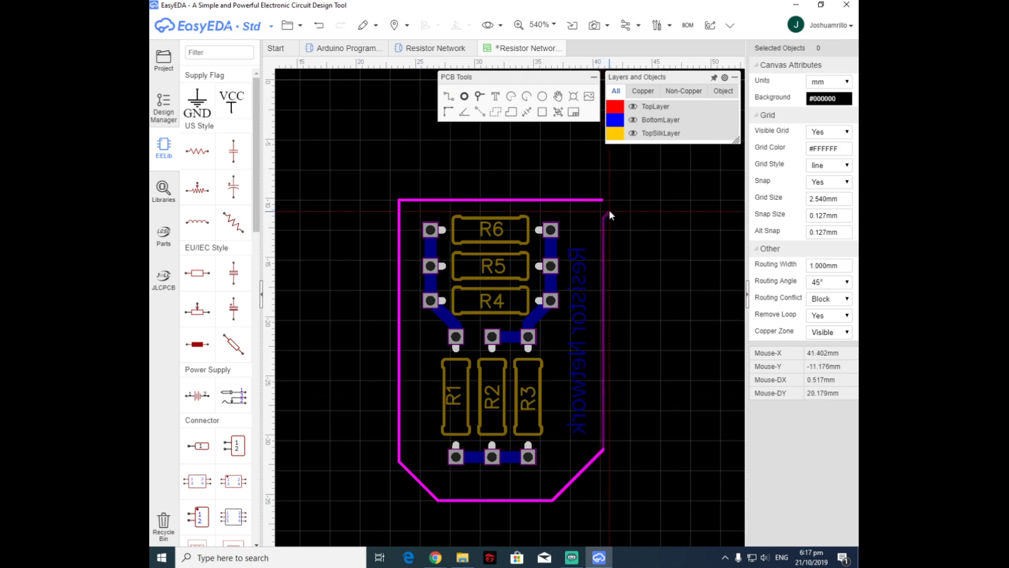
pyautogui.click(603, 200)
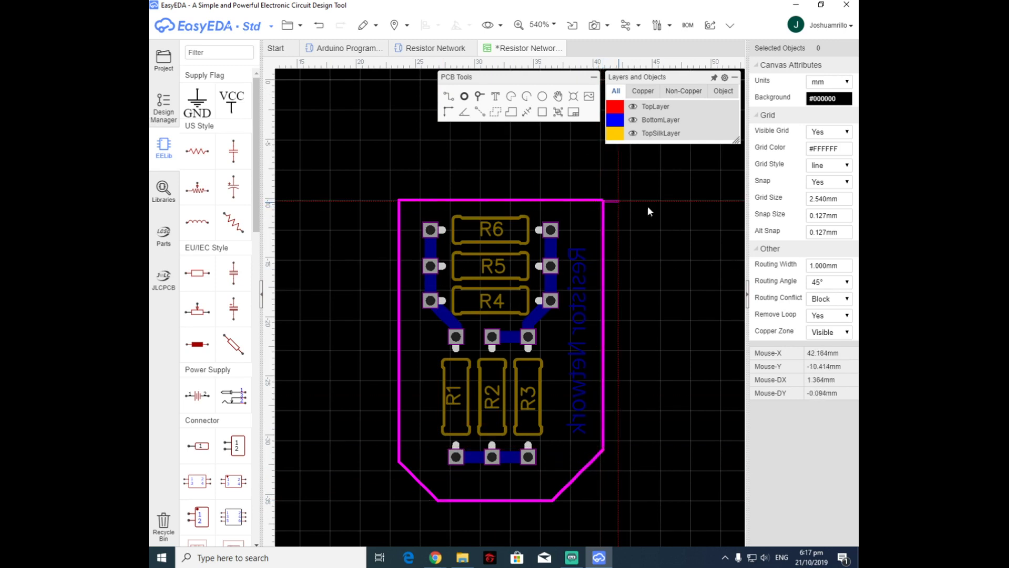
pyautogui.scroll(5, 652, 210)
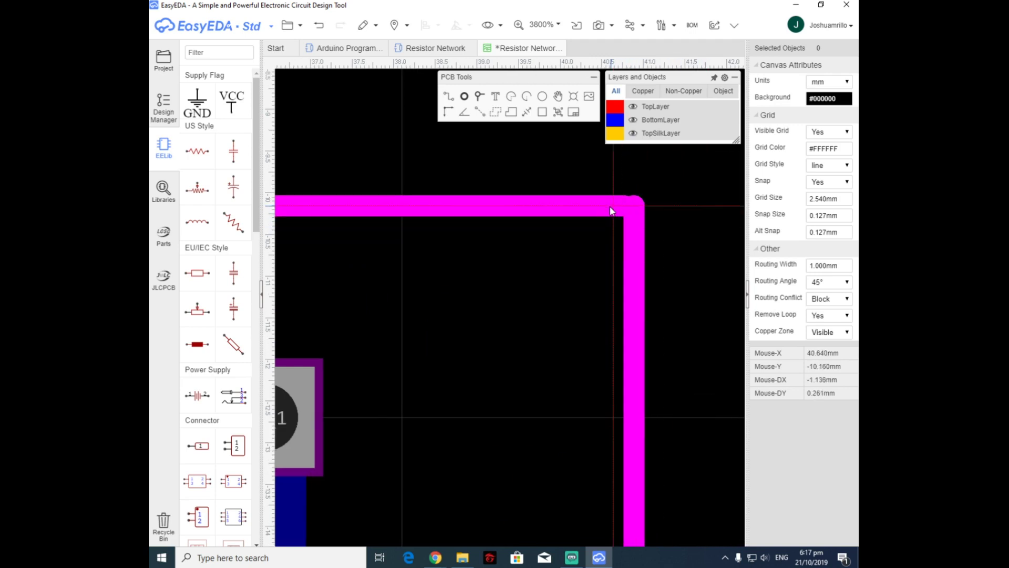
pyautogui.scroll(-3, 698, 245)
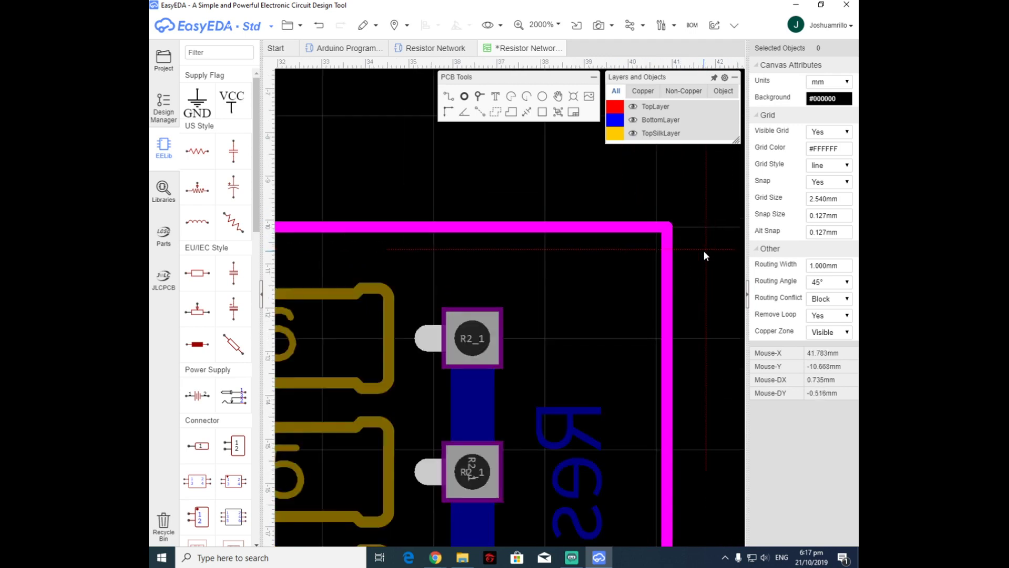
pyautogui.scroll(-6, 703, 251)
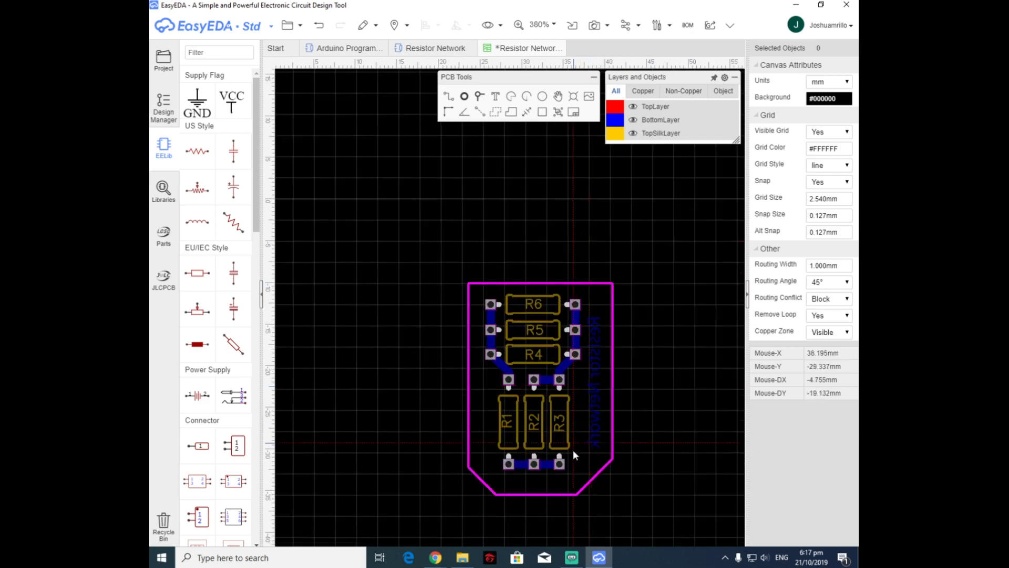
pyautogui.scroll(2, 576, 454)
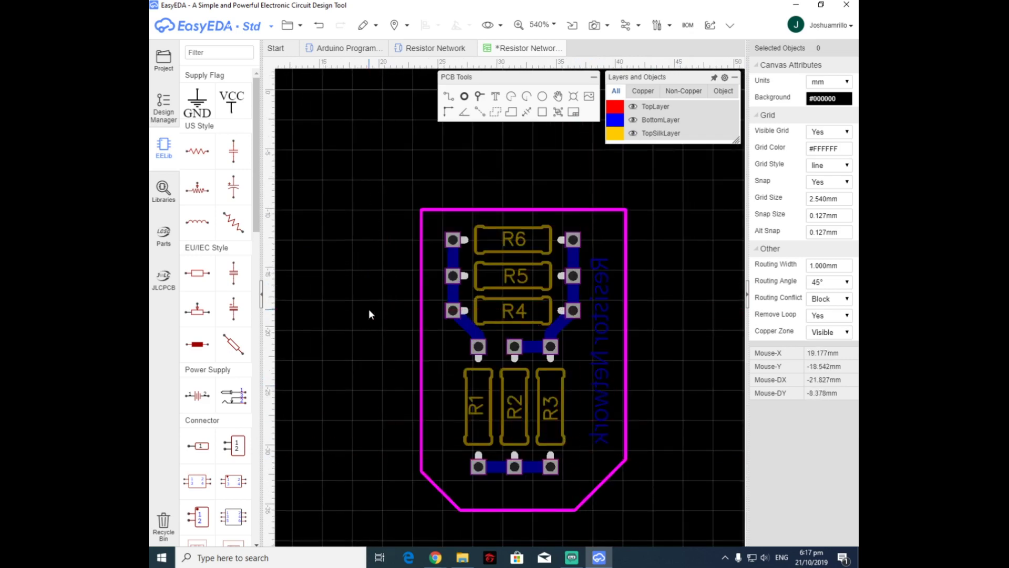
pyautogui.scroll(-2, 368, 308)
# Raise the upper vertex of the board outline's lower-left angled corner to about Y -30.5 mm.
pyautogui.scroll(4, 420, 445)
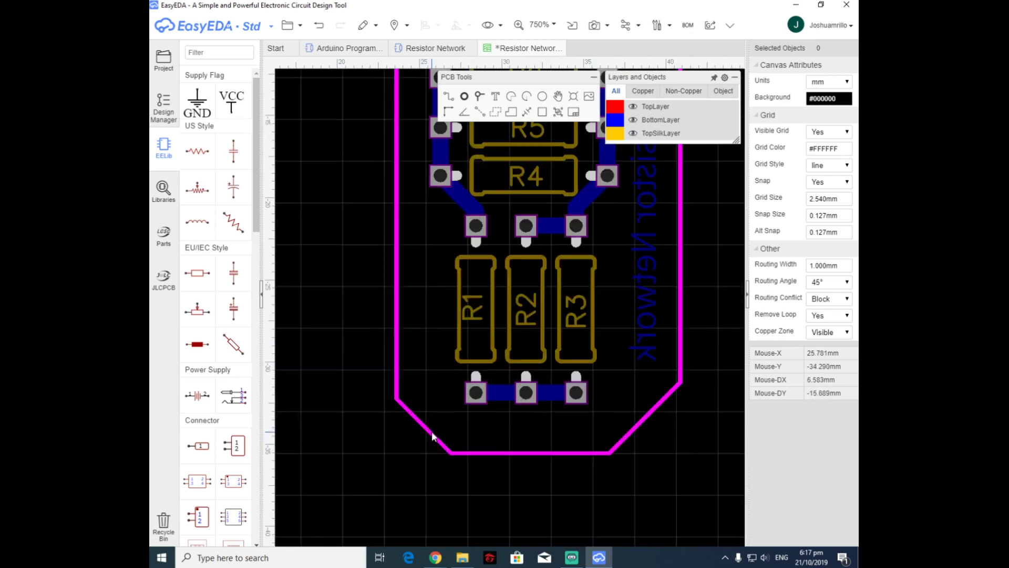
pyautogui.click(397, 398)
pyautogui.moveTo(396, 398); pyautogui.dragTo(397, 382)
pyautogui.click(346, 377)
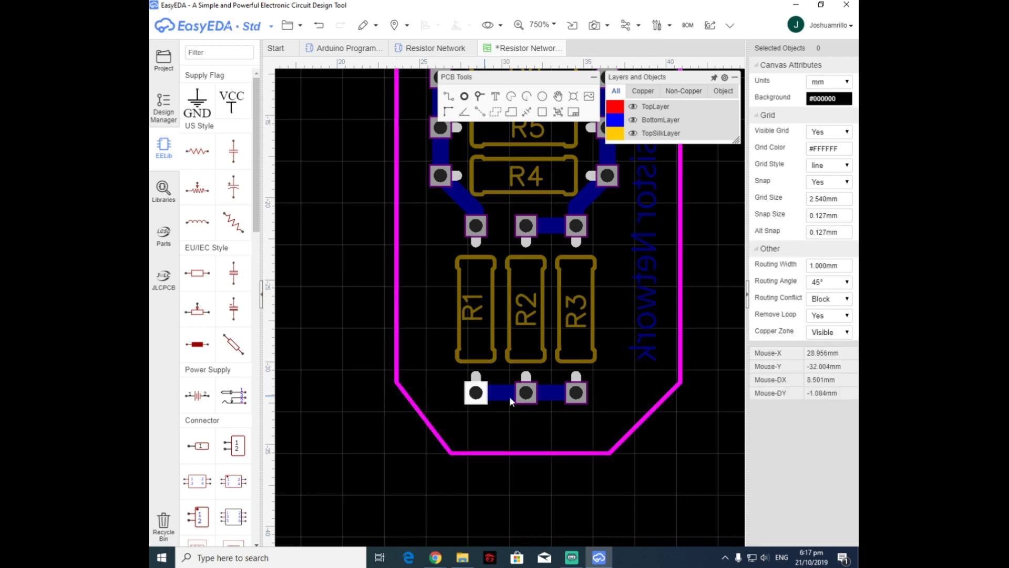
pyautogui.scroll(-2, 525, 399)
pyautogui.scroll(3, 476, 389)
pyautogui.click(395, 390)
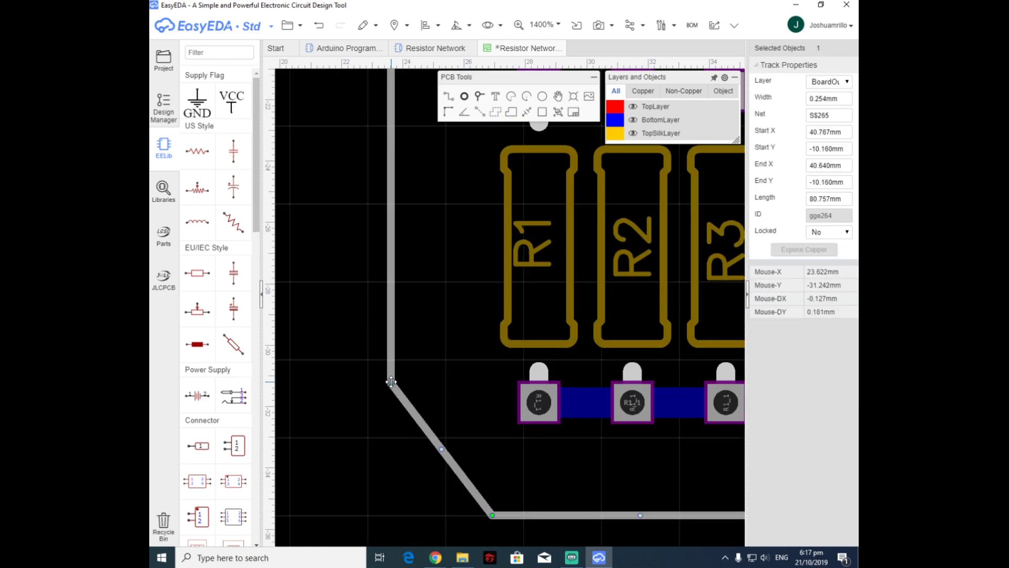
pyautogui.moveTo(392, 384); pyautogui.dragTo(391, 359)
pyautogui.click(346, 373)
pyautogui.scroll(-4, 346, 374)
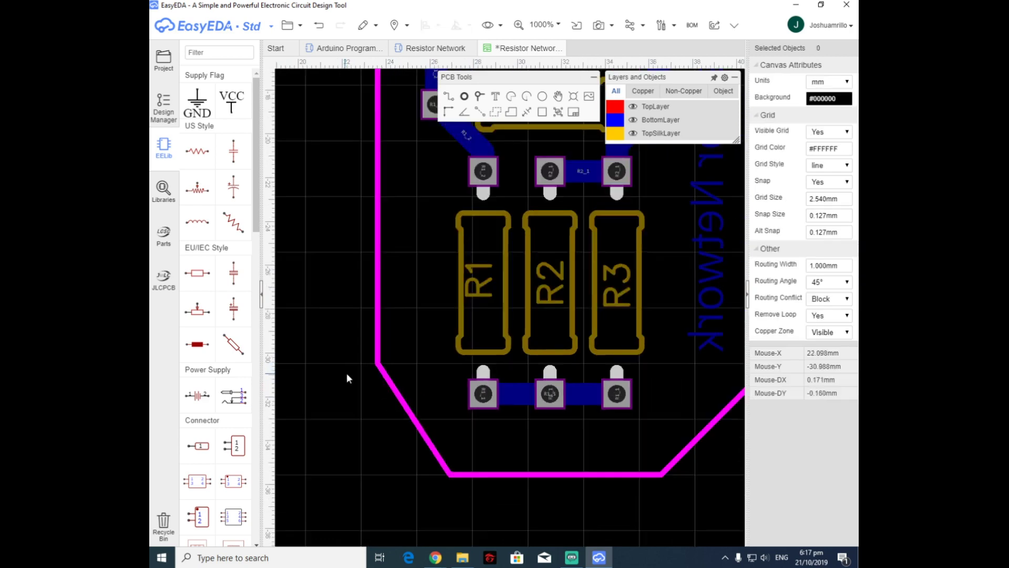
# Raise the upper vertex of the board outline's lower-right angled corner to Y -30.480 mm, level with the left one.
pyautogui.scroll(3, 374, 355)
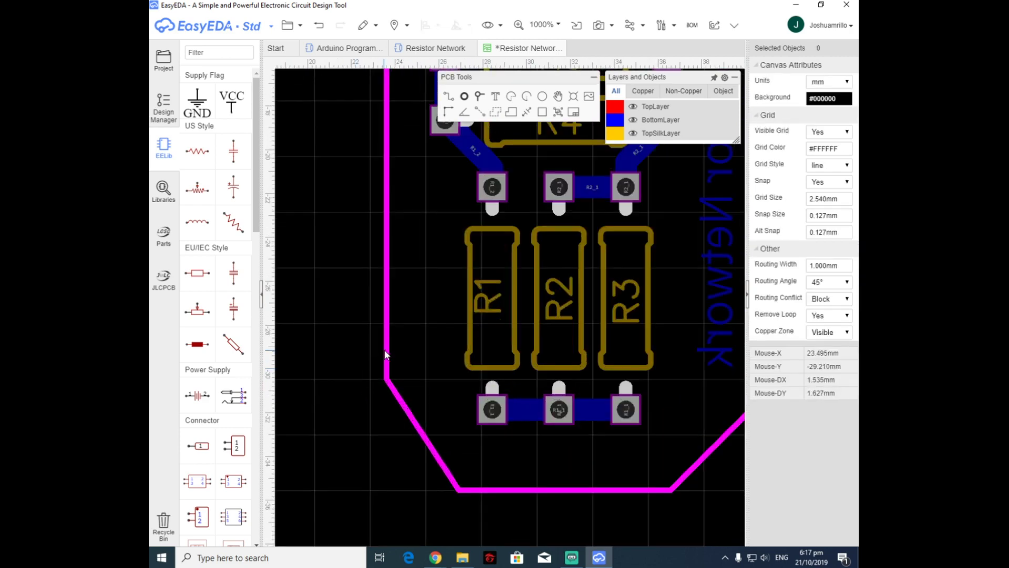
pyautogui.scroll(-3, 579, 399)
pyautogui.scroll(3, 635, 404)
pyautogui.click(606, 372)
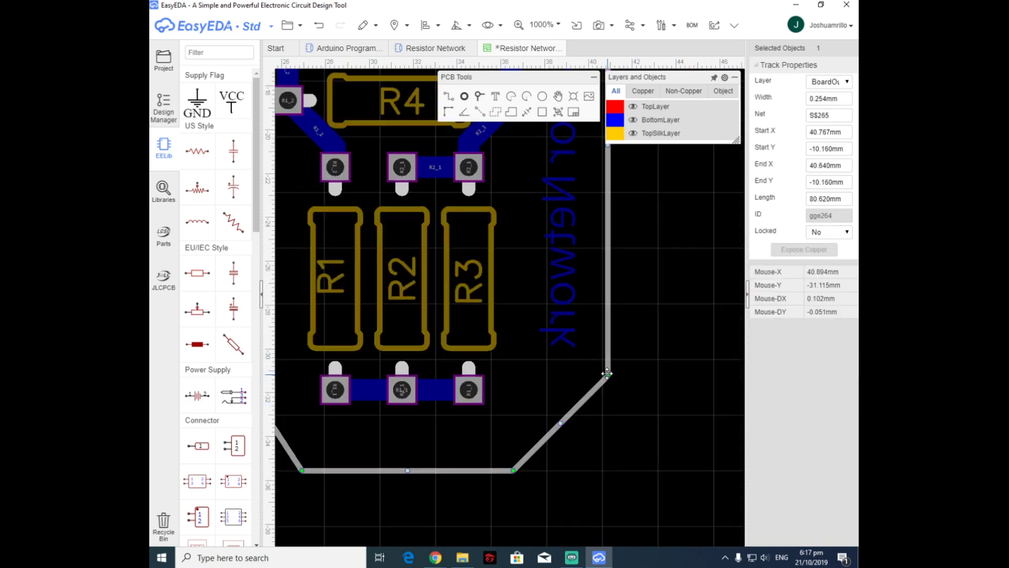
pyautogui.moveTo(607, 376); pyautogui.dragTo(608, 359)
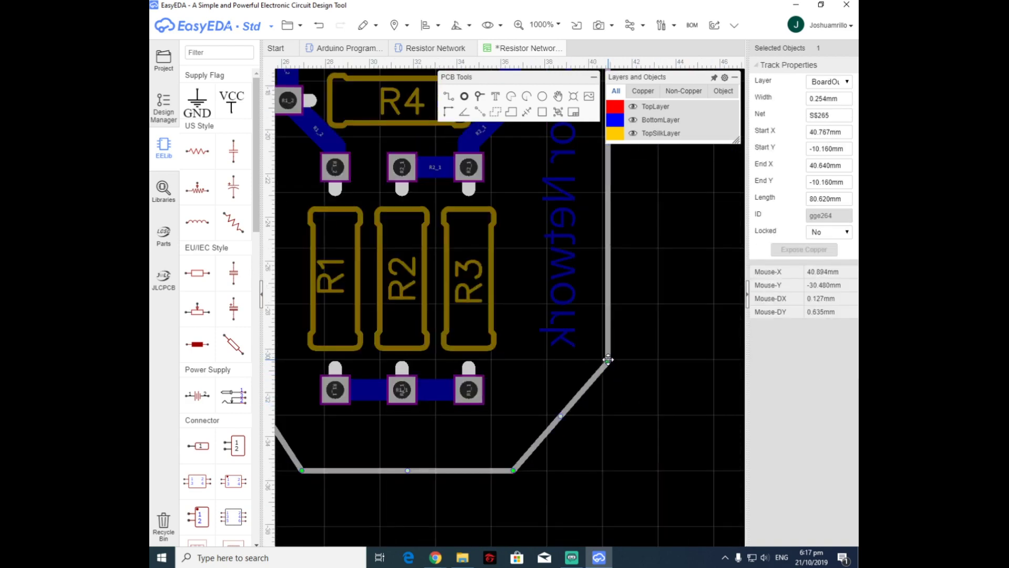
pyautogui.click(617, 389)
pyautogui.scroll(-3, 621, 408)
pyautogui.scroll(3, 428, 379)
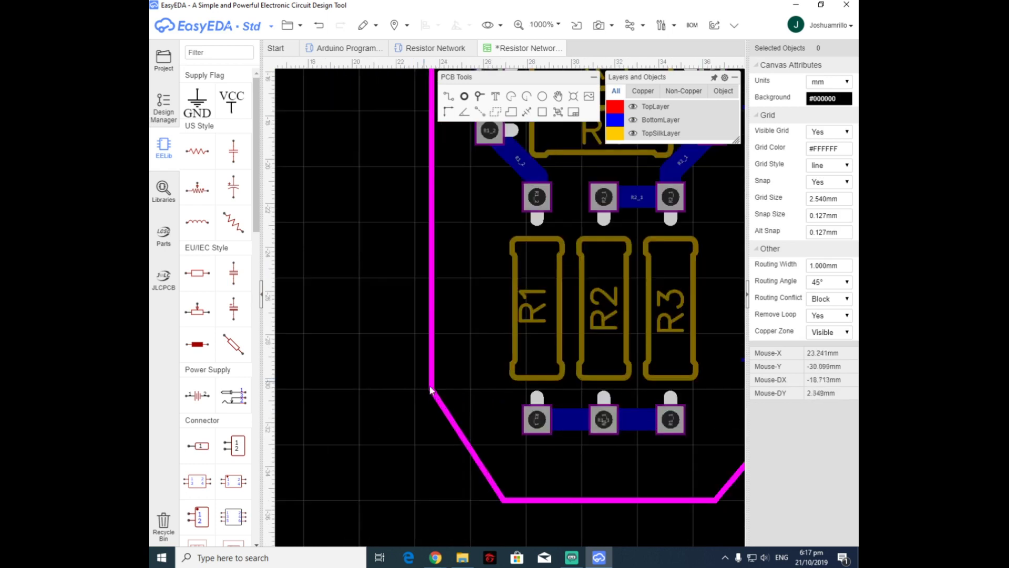
pyautogui.click(436, 402)
pyautogui.click(394, 409)
pyautogui.scroll(-3, 394, 408)
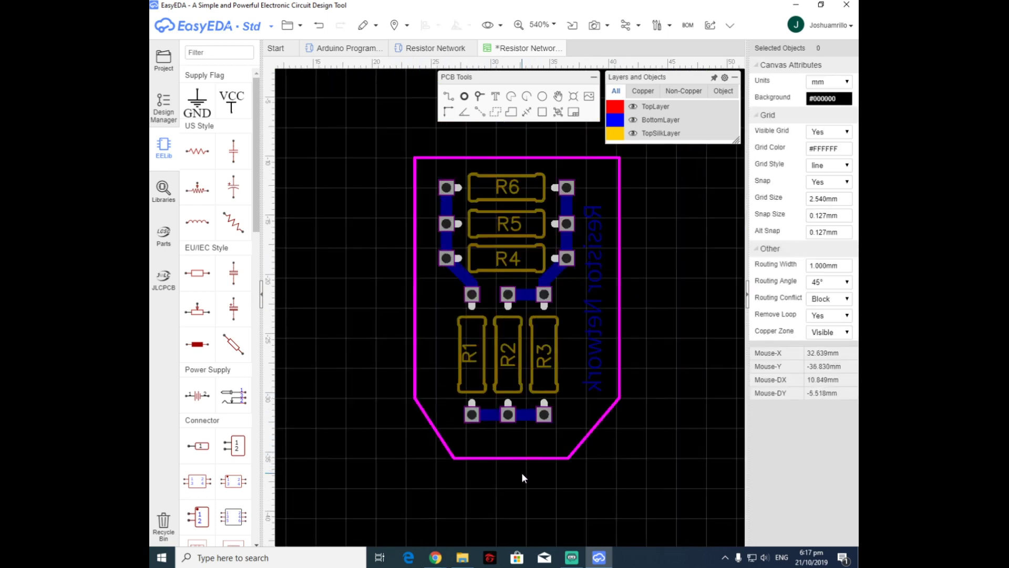
# Move the left vertex of the board outline's lower edge inward to about X 27.4 mm.
pyautogui.scroll(2, 499, 473)
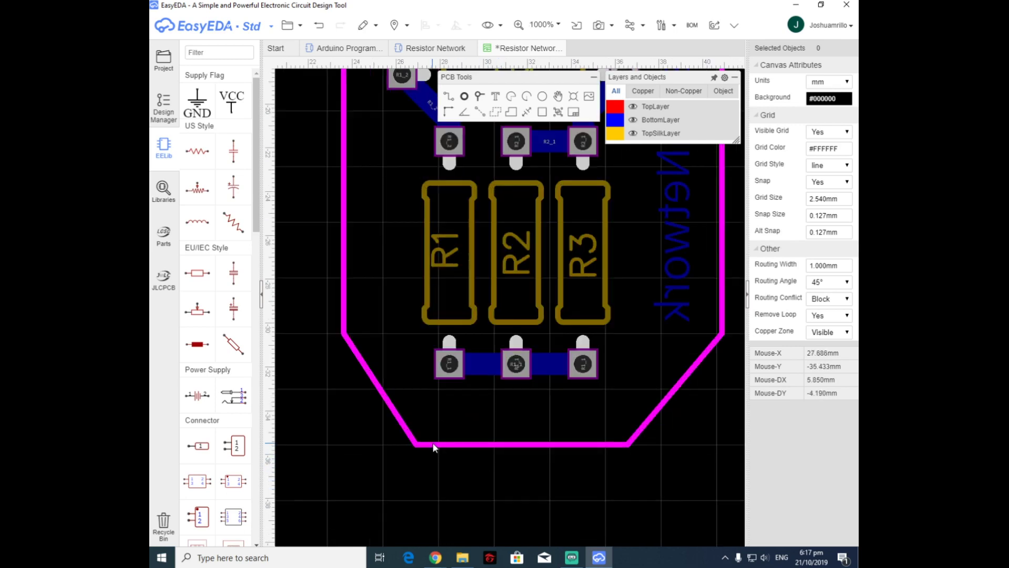
pyautogui.click(433, 443)
pyautogui.scroll(2, 429, 447)
pyautogui.moveTo(410, 442); pyautogui.dragTo(424, 442)
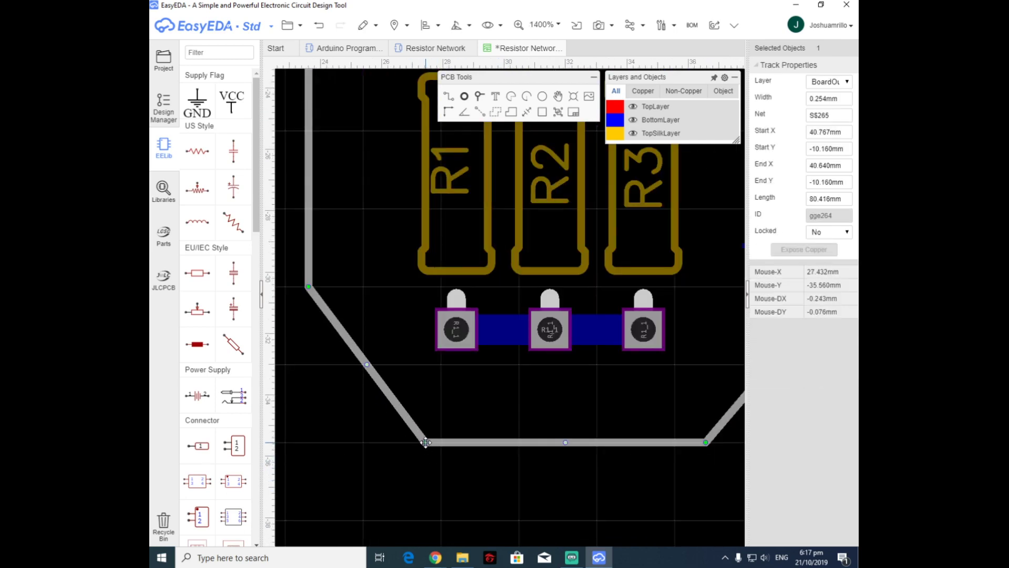
pyautogui.click(398, 479)
pyautogui.scroll(-2, 398, 478)
pyautogui.scroll(1, 430, 482)
pyautogui.click(411, 454)
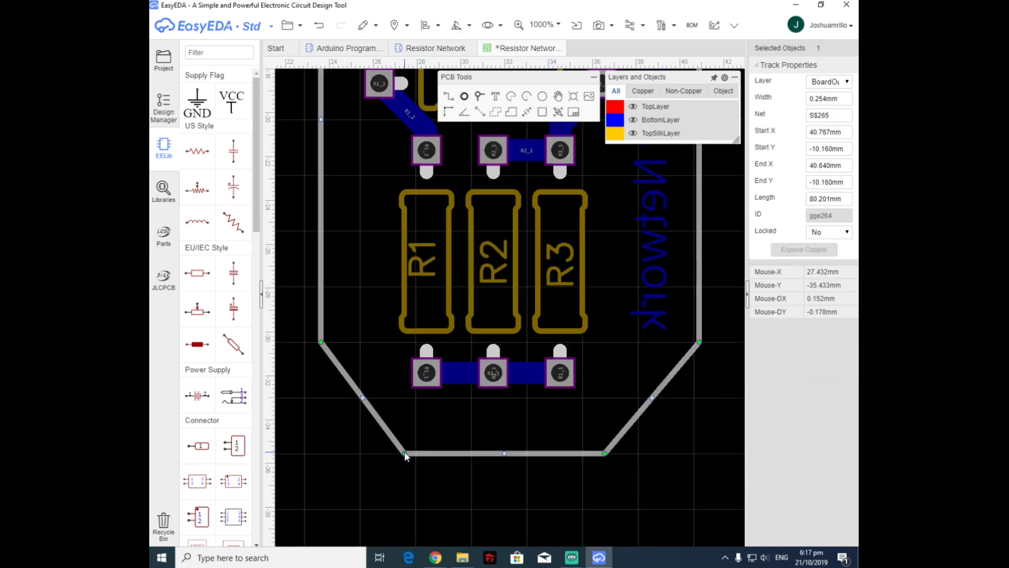
# Move the left vertex of the board outline's lower edge slightly further inward so the two angled corners look symmetrical, and deselect the outline.
pyautogui.moveTo(411, 454); pyautogui.dragTo(415, 452)
pyautogui.click(411, 484)
pyautogui.scroll(-3, 411, 484)
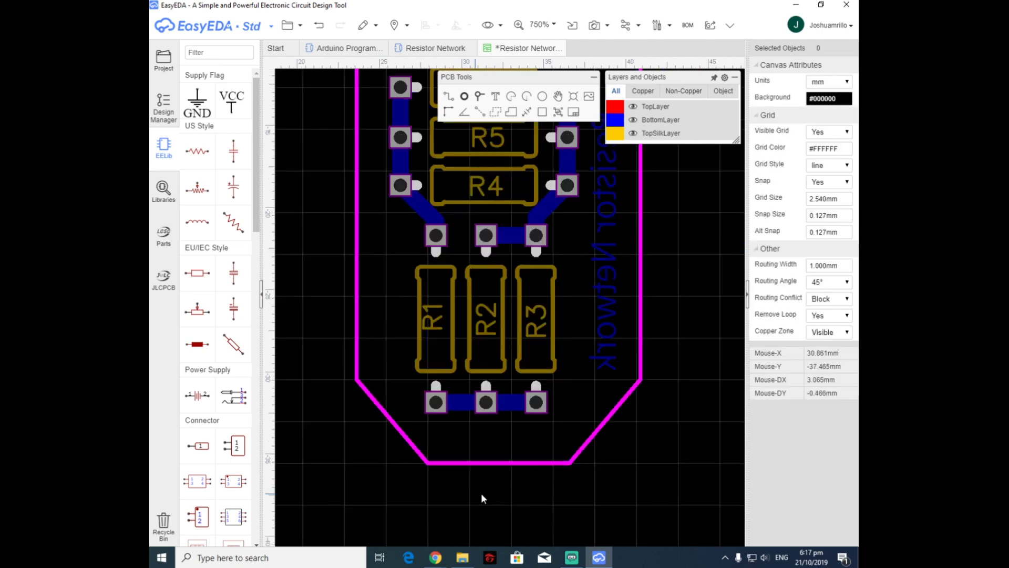
pyautogui.scroll(2, 530, 480)
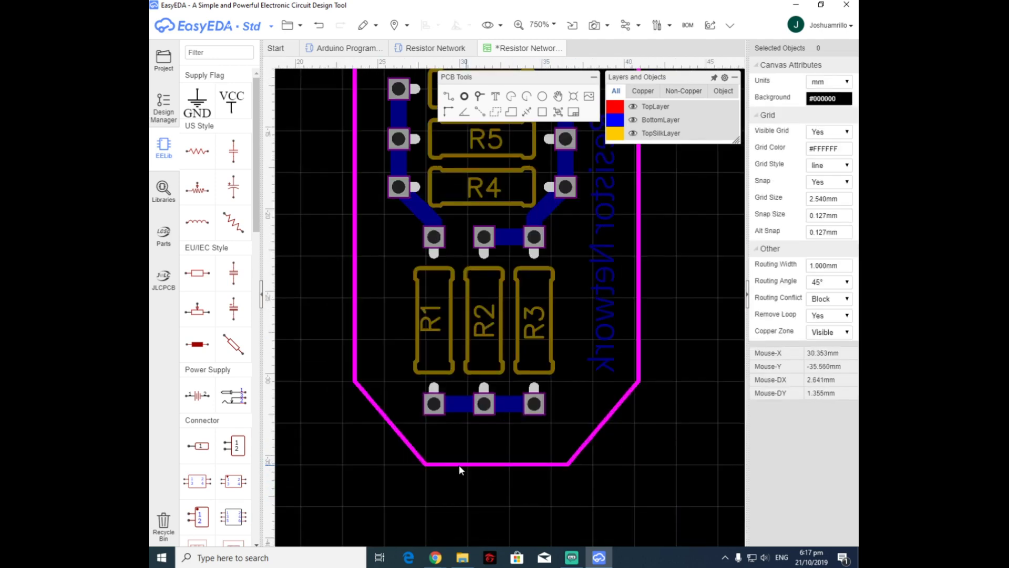
pyautogui.scroll(-1, 529, 464)
pyautogui.click(455, 460)
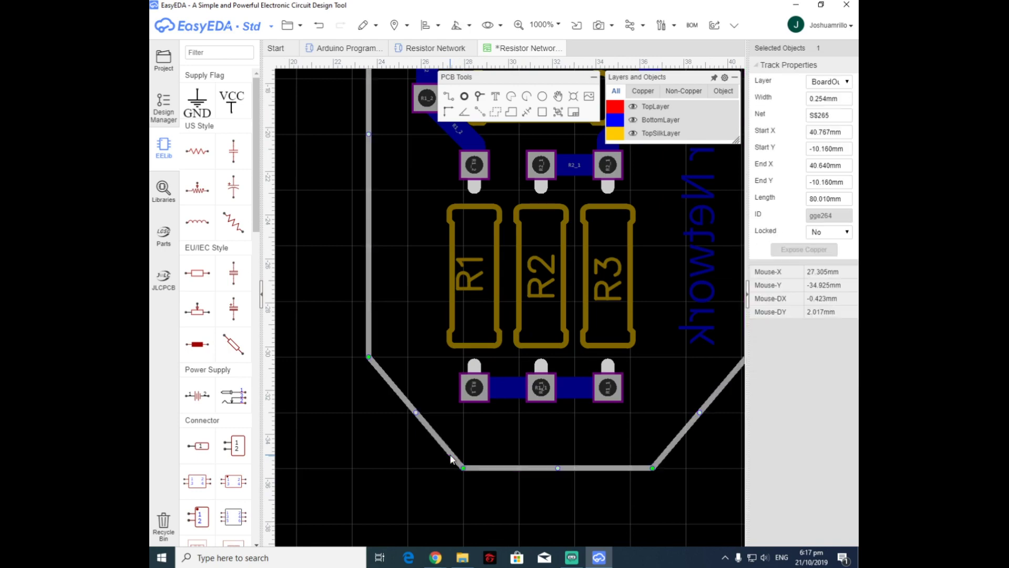
pyautogui.scroll(-1, 457, 461)
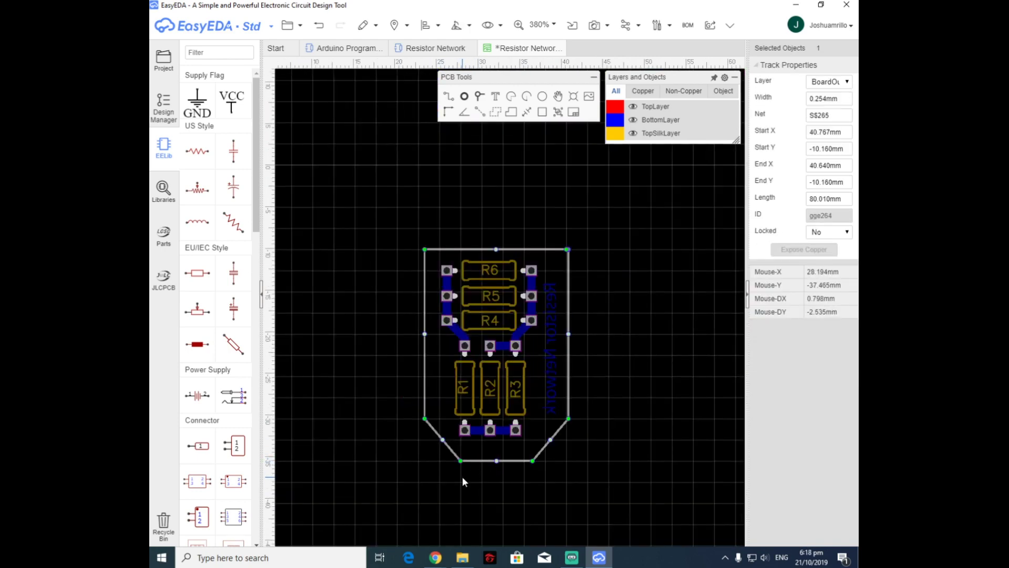
pyautogui.press('Escape')
pyautogui.scroll(-1, 559, 353)
pyautogui.scroll(1, 560, 424)
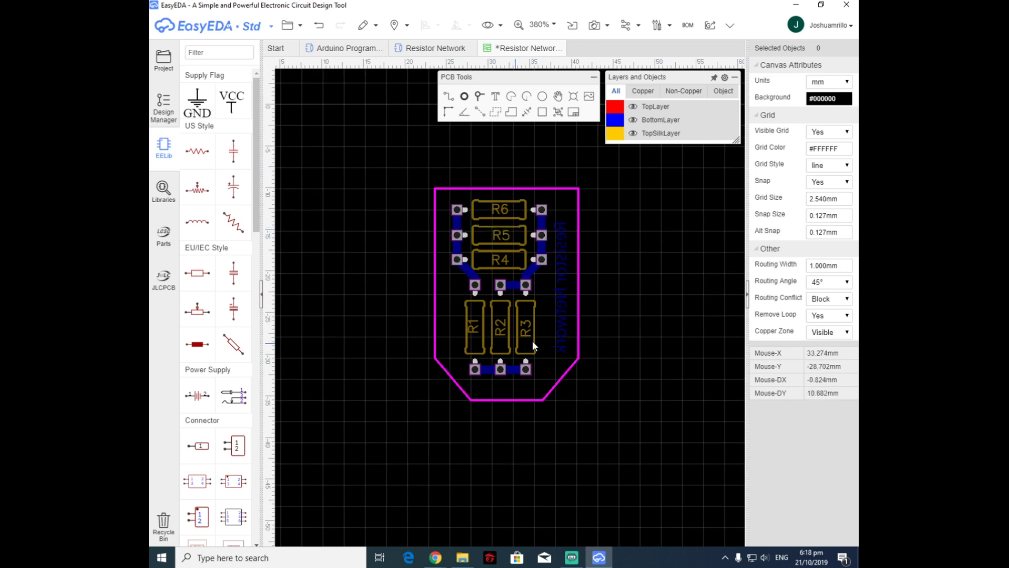
# Make BottomLayer the active layer and save the PCB.
pyautogui.press('b')
pyautogui.scroll(1, 694, 287)
pyautogui.scroll(-1, 610, 284)
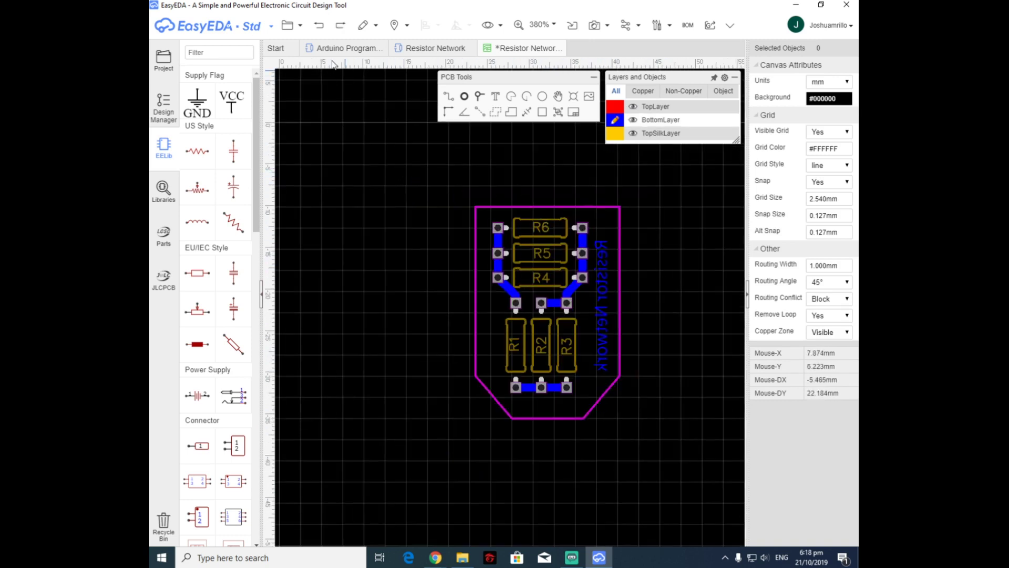
pyautogui.click(287, 25)
pyautogui.click(309, 78)
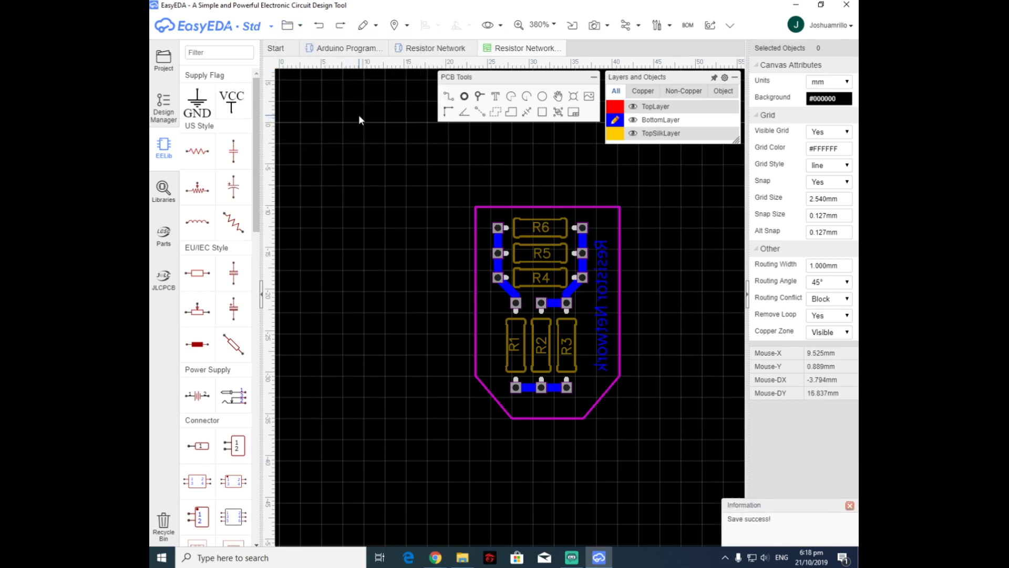
# Export the PCB as a merged, black-on-white 1:1 PDF with the BottomLayer, BoardOutline, Multi-Layer and Hole layers.
pyautogui.scroll(-1, 379, 270)
pyautogui.scroll(1, 430, 216)
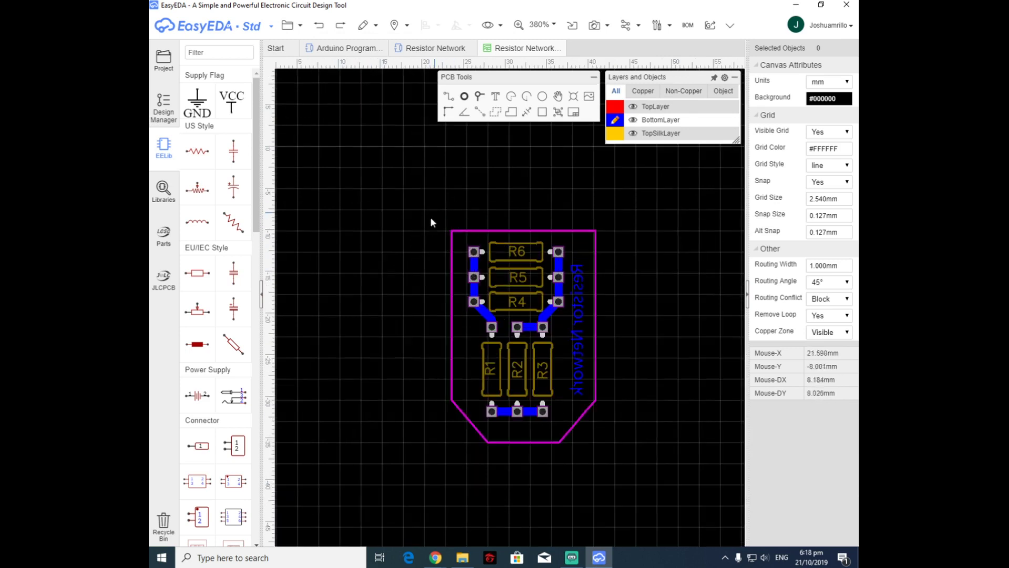
pyautogui.scroll(1, 631, 310)
pyautogui.scroll(-1, 661, 313)
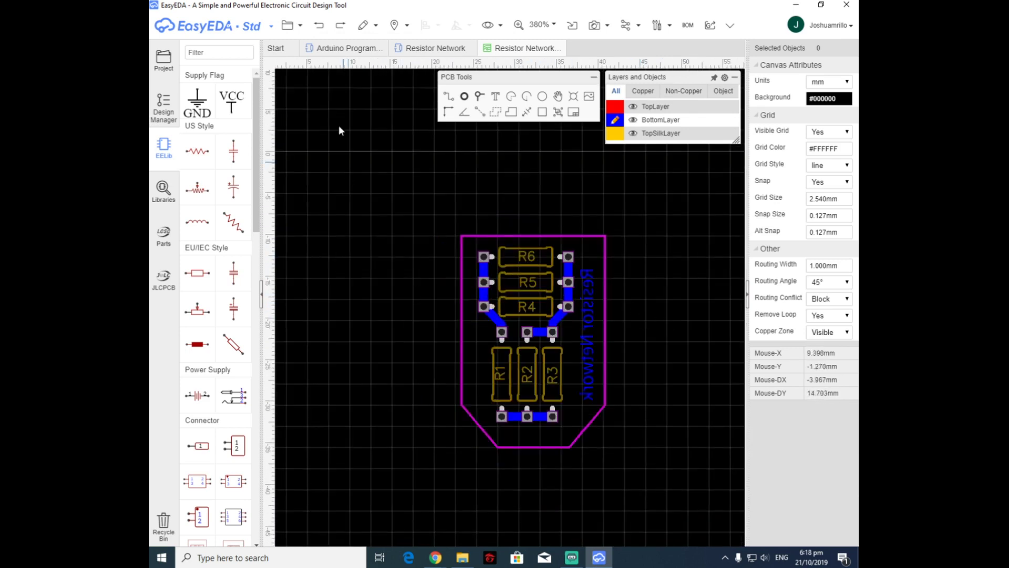
pyautogui.click(288, 26)
pyautogui.scroll(-1, 625, 361)
pyautogui.scroll(1, 652, 391)
pyautogui.click(289, 25)
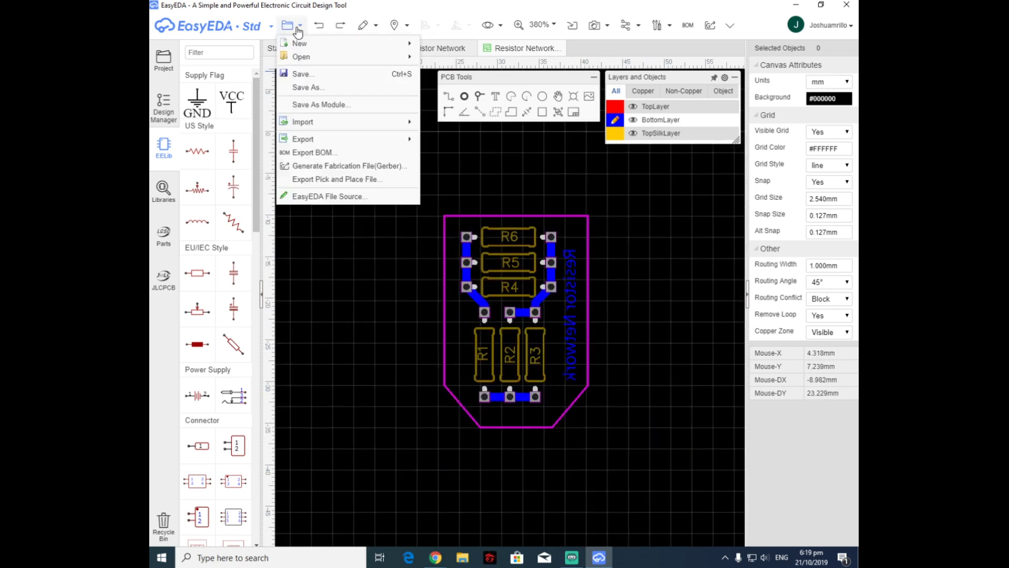
pyautogui.moveTo(345, 140)
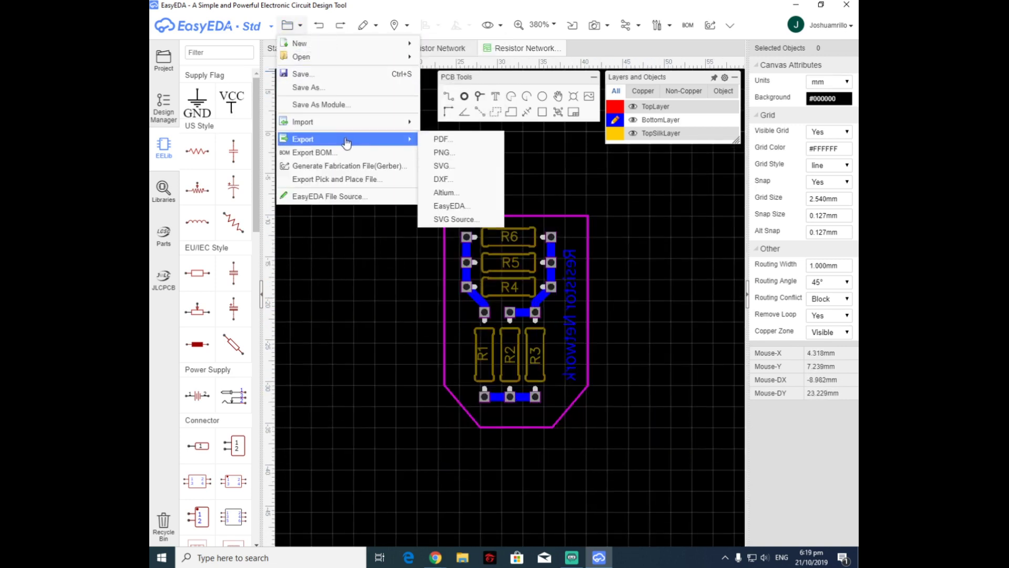
pyautogui.click(440, 140)
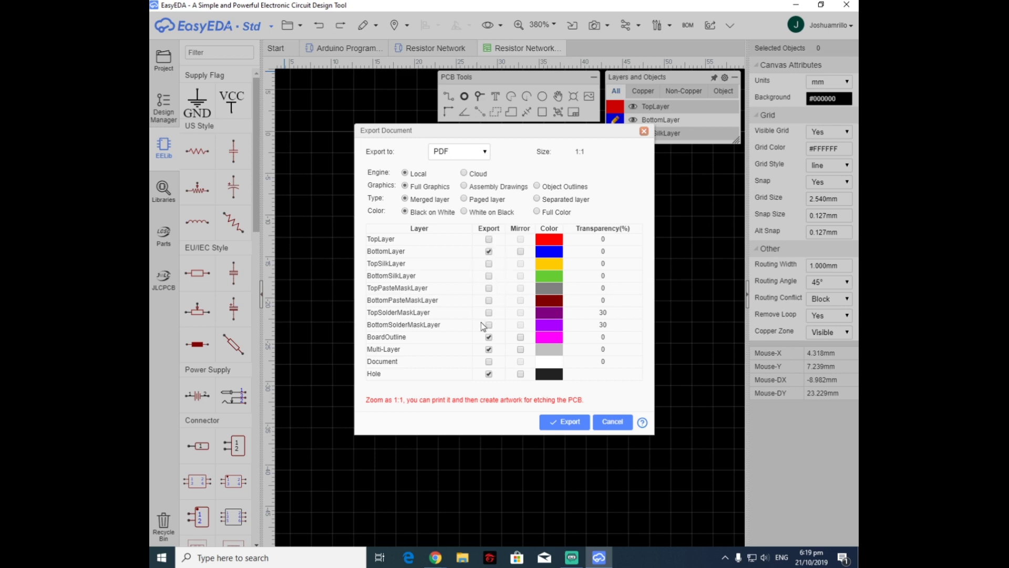
pyautogui.click(561, 423)
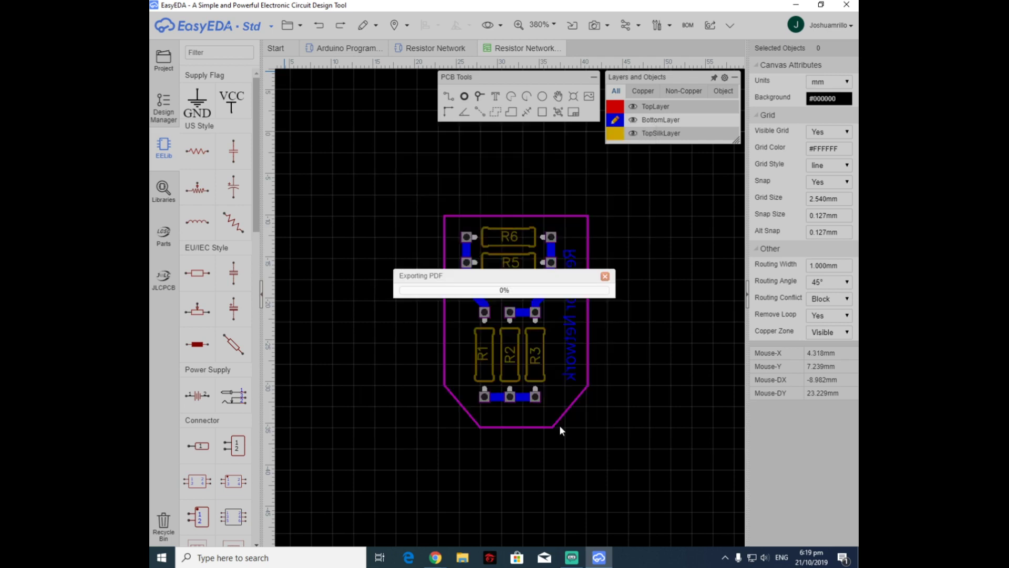
pyautogui.scroll(3, 214, 121)
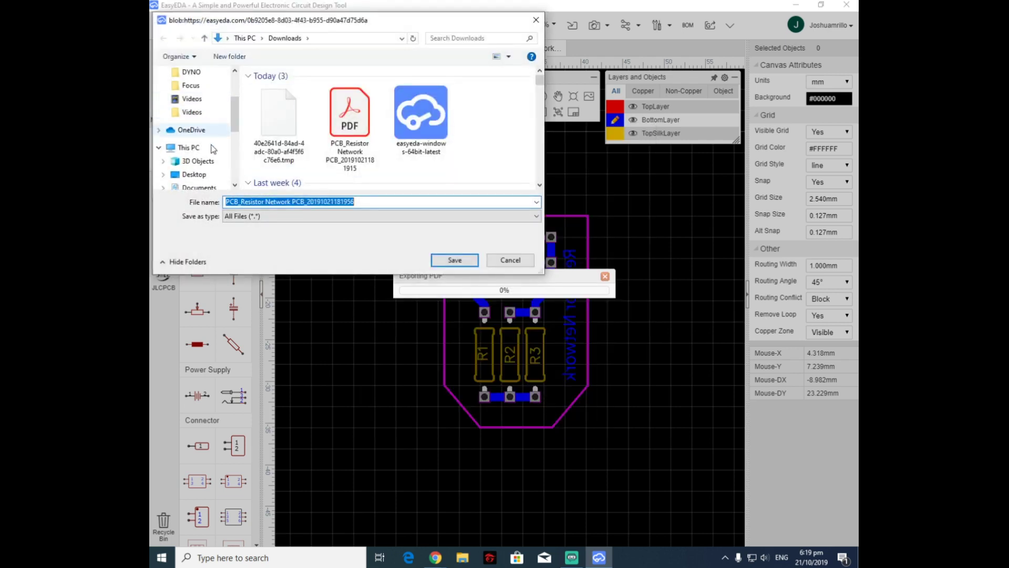
pyautogui.click(195, 95)
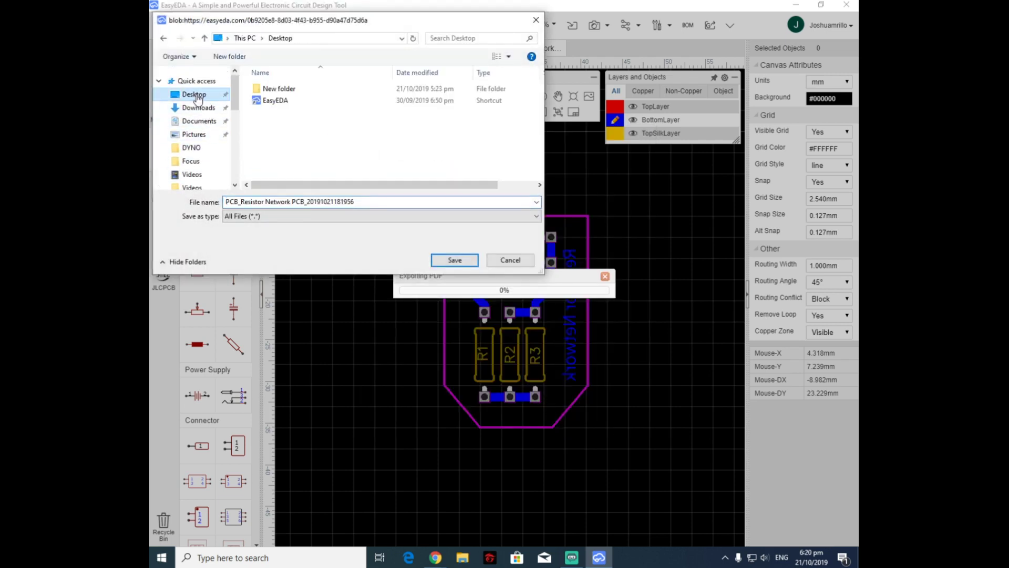
pyautogui.click(454, 261)
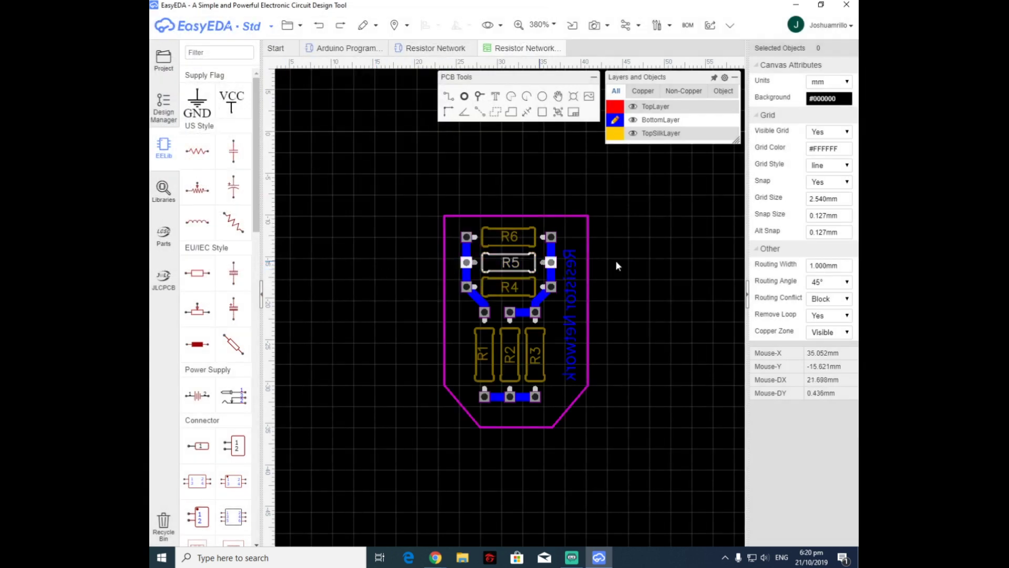
# Open the exported PDF from the desktop in Adobe Acrobat Reader, inspect the tracks, text and whole board outline, and close it.
pyautogui.click(797, 5)
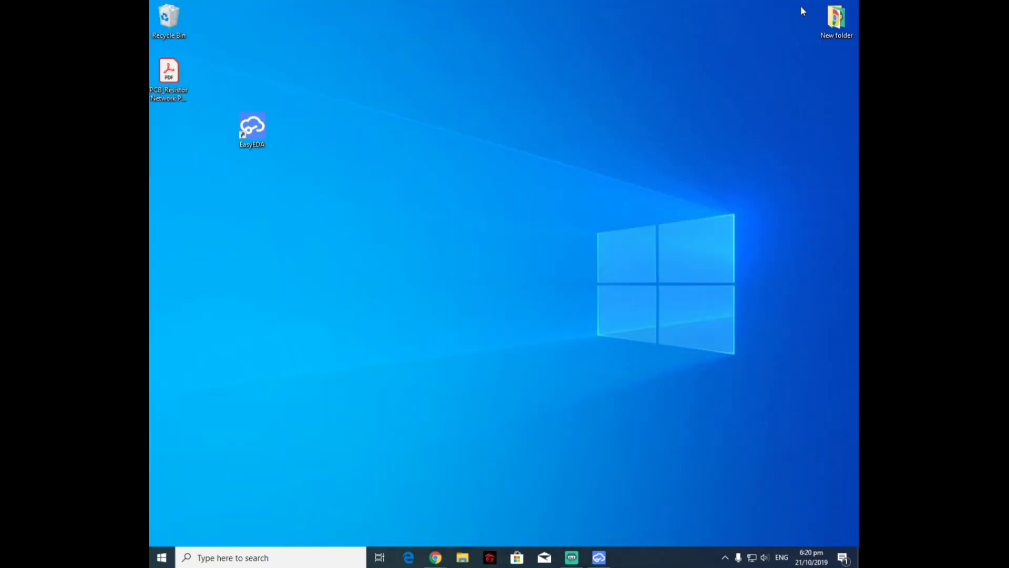
pyautogui.doubleClick(169, 79)
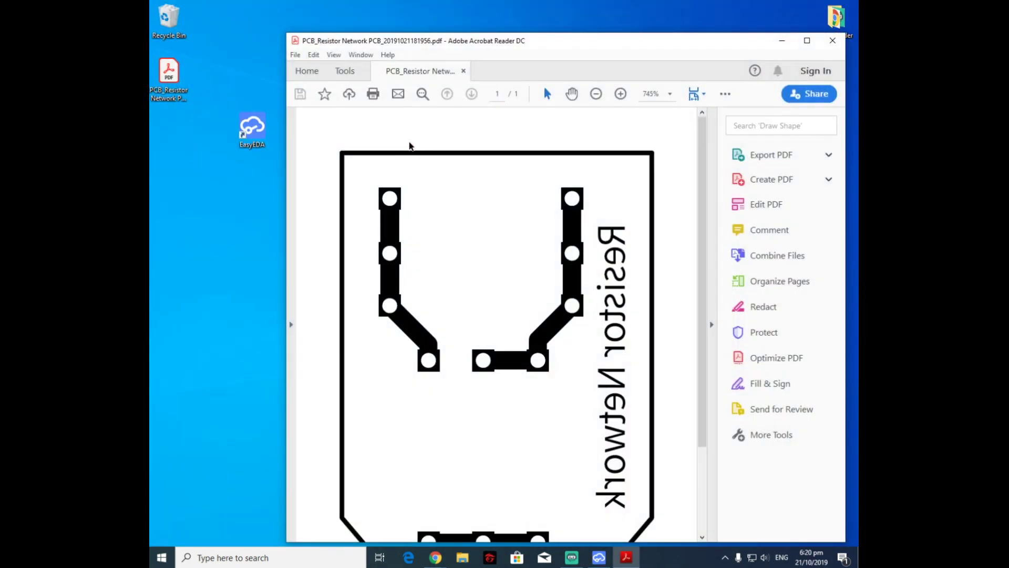
pyautogui.click(808, 41)
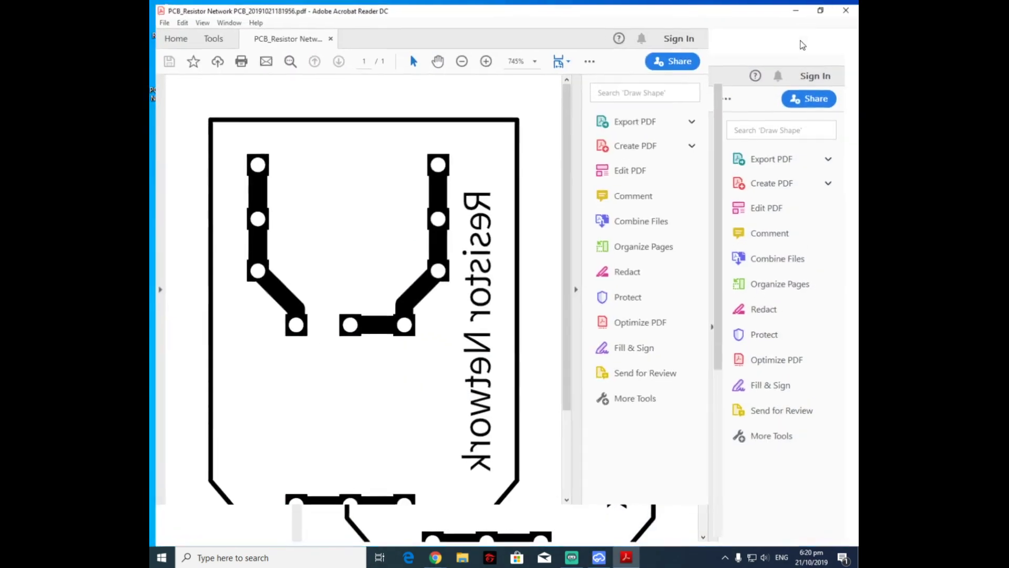
pyautogui.scroll(-1, 549, 124)
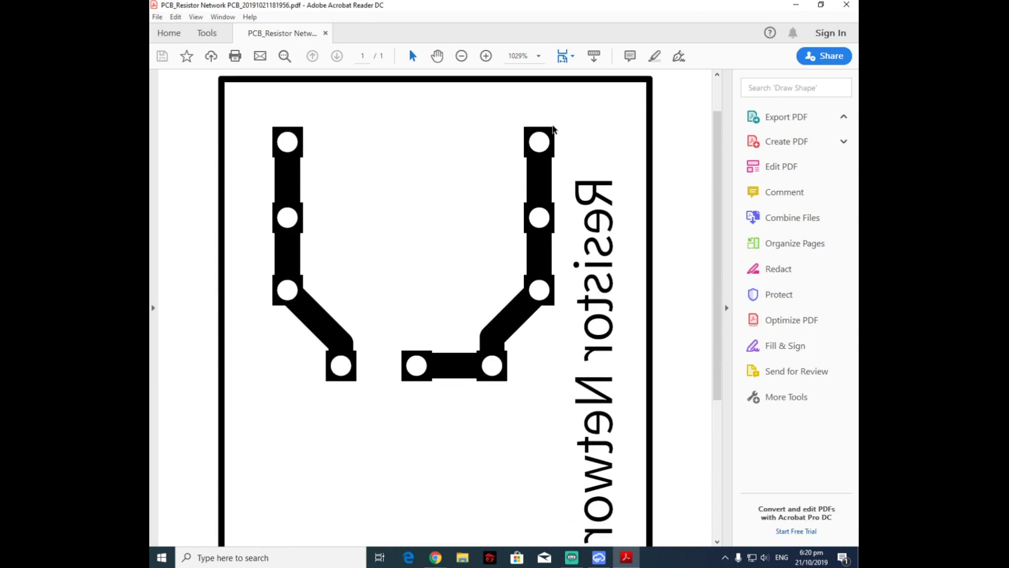
pyautogui.keyDown('ctrl'); pyautogui.scroll(-2, 552, 128); pyautogui.keyUp('ctrl')
pyautogui.keyDown('ctrl'); pyautogui.scroll(-1, 552, 129); pyautogui.keyUp('ctrl')
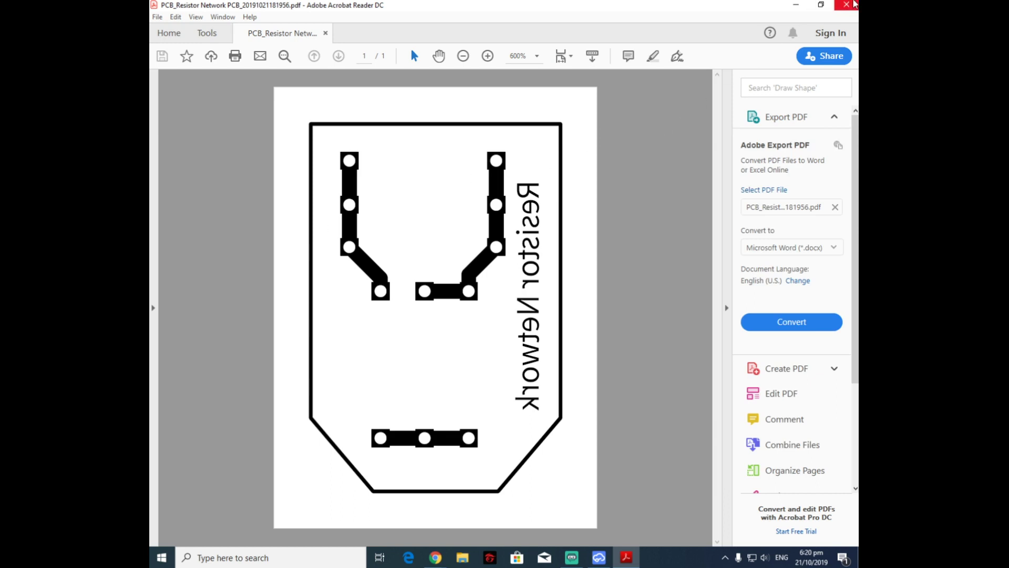
pyautogui.click(854, 4)
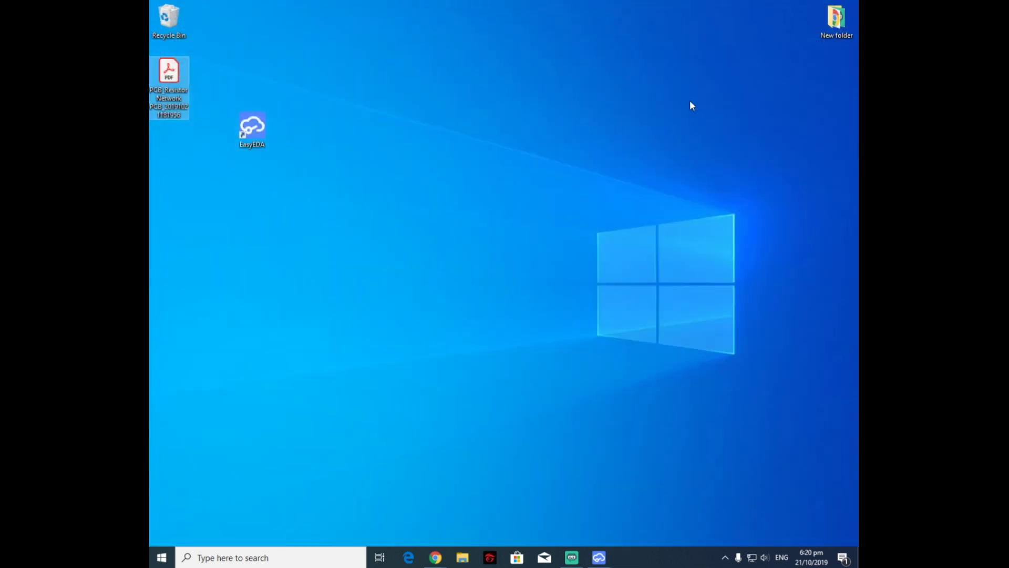
# Switch back to EasyEDA and generate the Gerber fabrication files without running the design rule check.
pyautogui.click(599, 557)
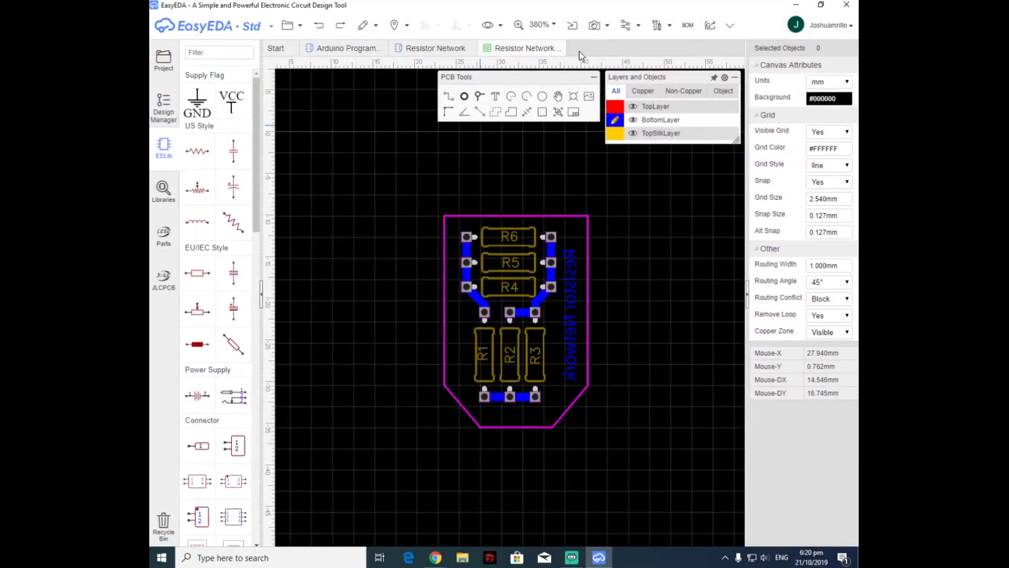
pyautogui.click(710, 29)
pyautogui.click(578, 300)
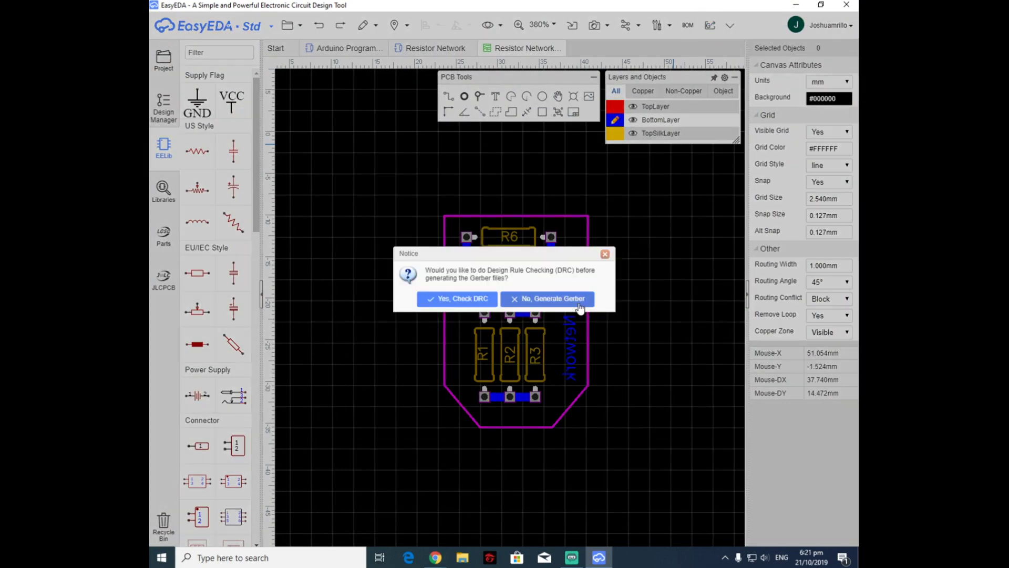